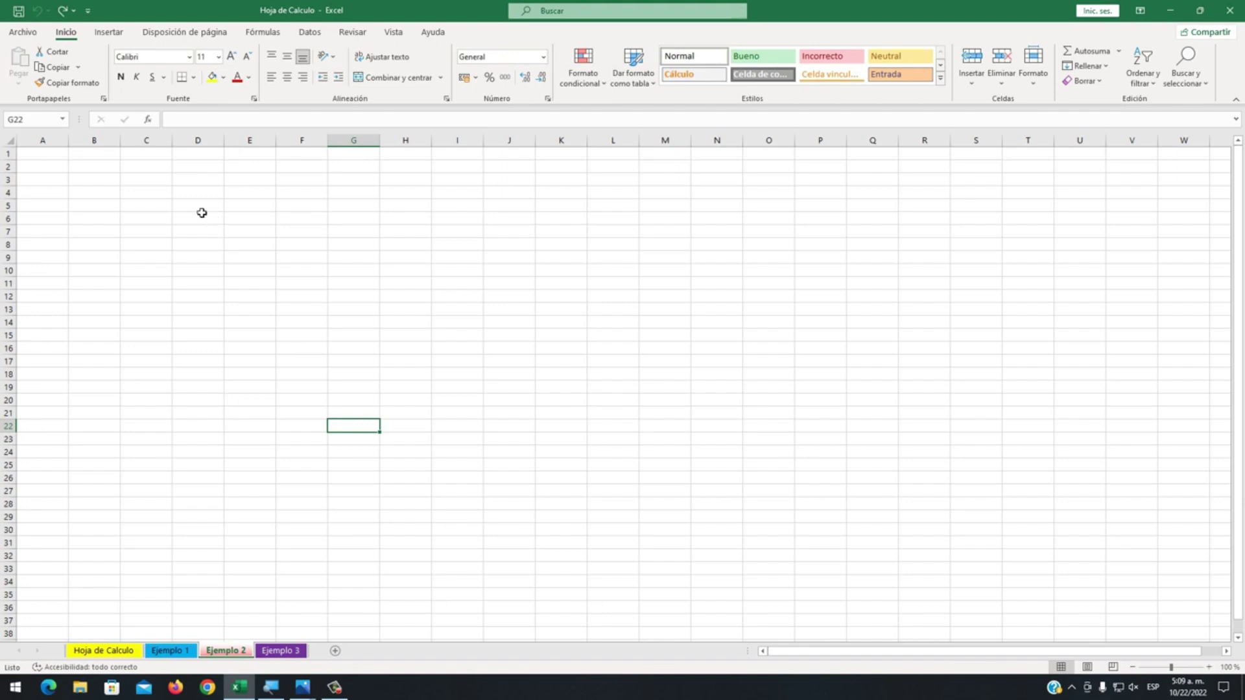
- Zoom the sheet to 160% and hide the Ejemplo 1, Ejemplo 2 and Ejemplo 3 sheets
{"action": "left_click", "coordinate": [182, 270]}
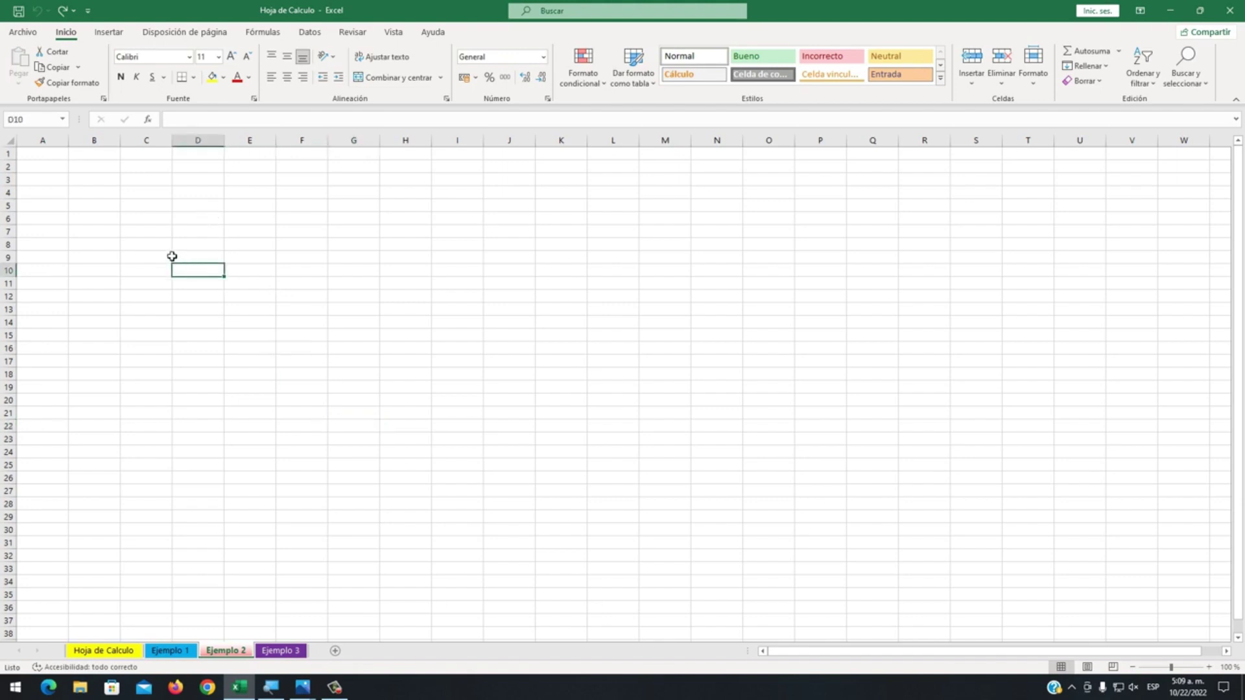
{"action": "left_click", "coordinate": [1209, 667]}
{"action": "left_click", "coordinate": [1209, 667]}
{"action": "left_click", "coordinate": [1208, 667]}
{"action": "left_click", "coordinate": [1208, 667]}
{"action": "left_click", "coordinate": [1209, 668]}
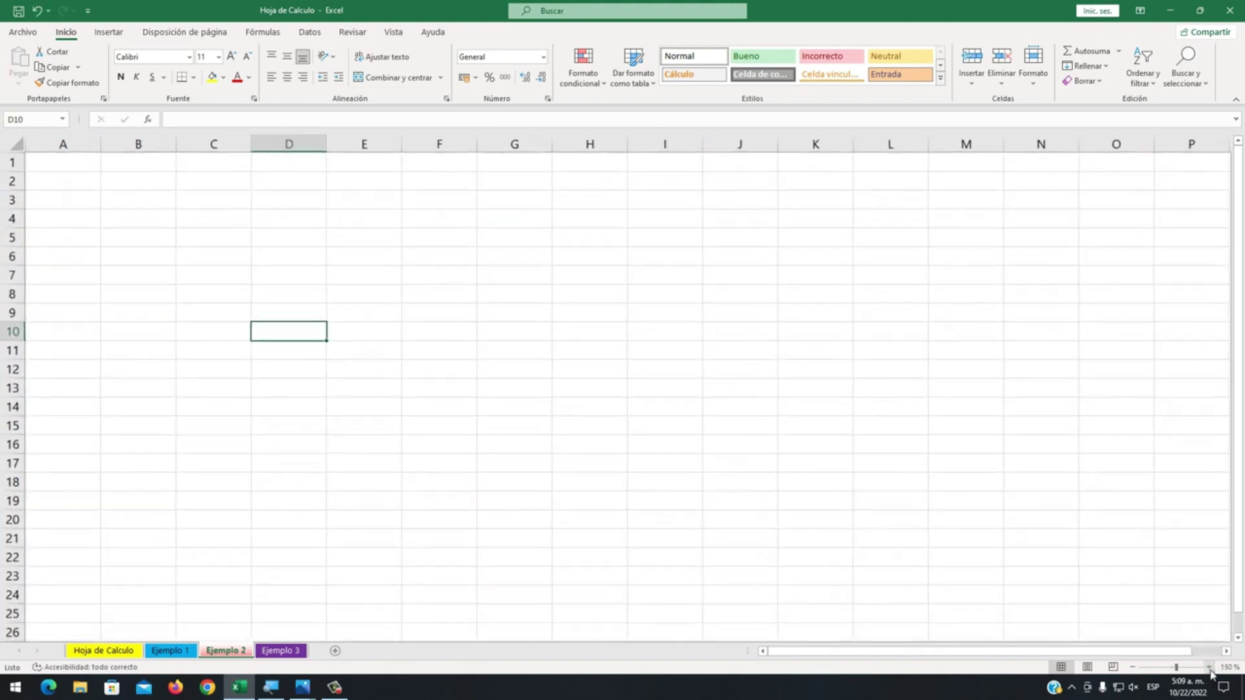
{"action": "left_click", "coordinate": [1210, 668]}
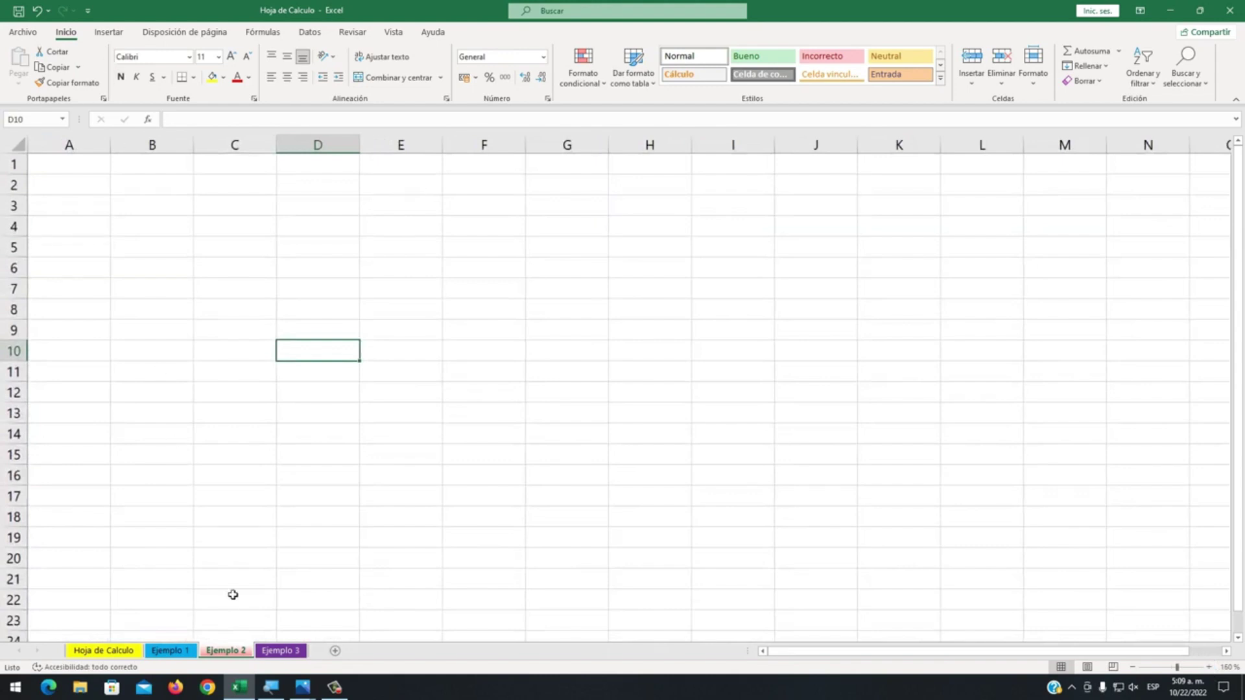
{"action": "right_click", "coordinate": [188, 651]}
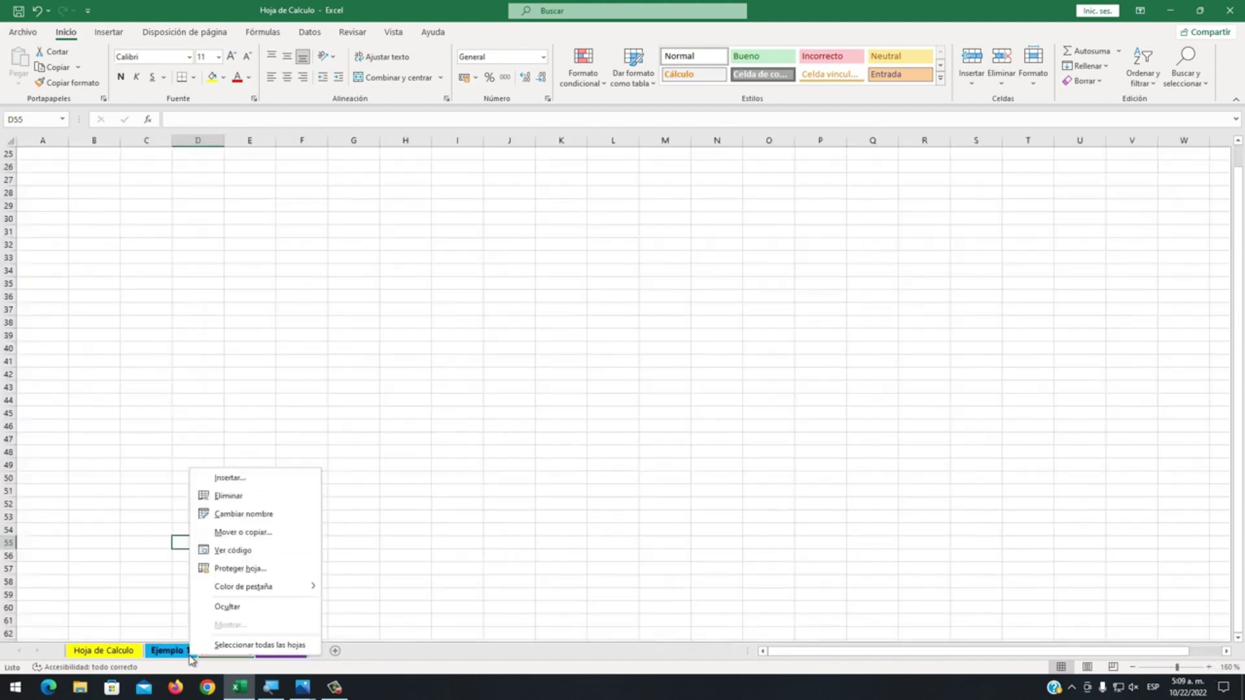
{"action": "left_click", "coordinate": [244, 607]}
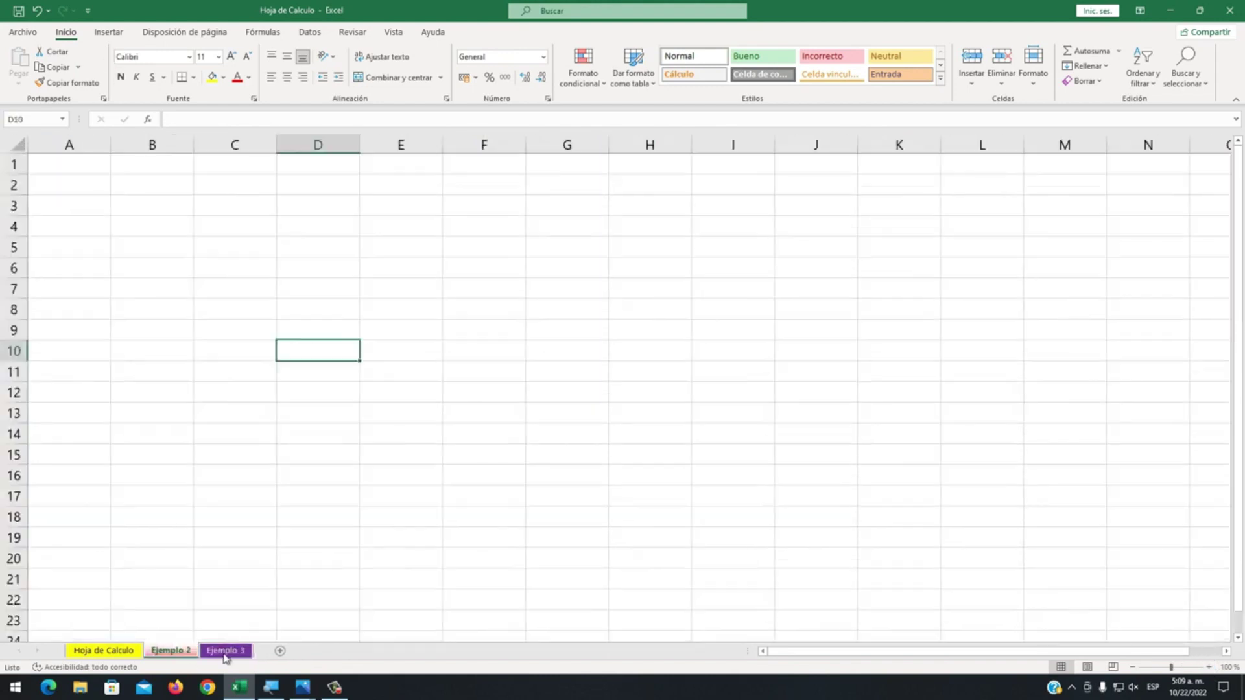
{"action": "right_click", "coordinate": [189, 653]}
{"action": "left_click", "coordinate": [240, 603]}
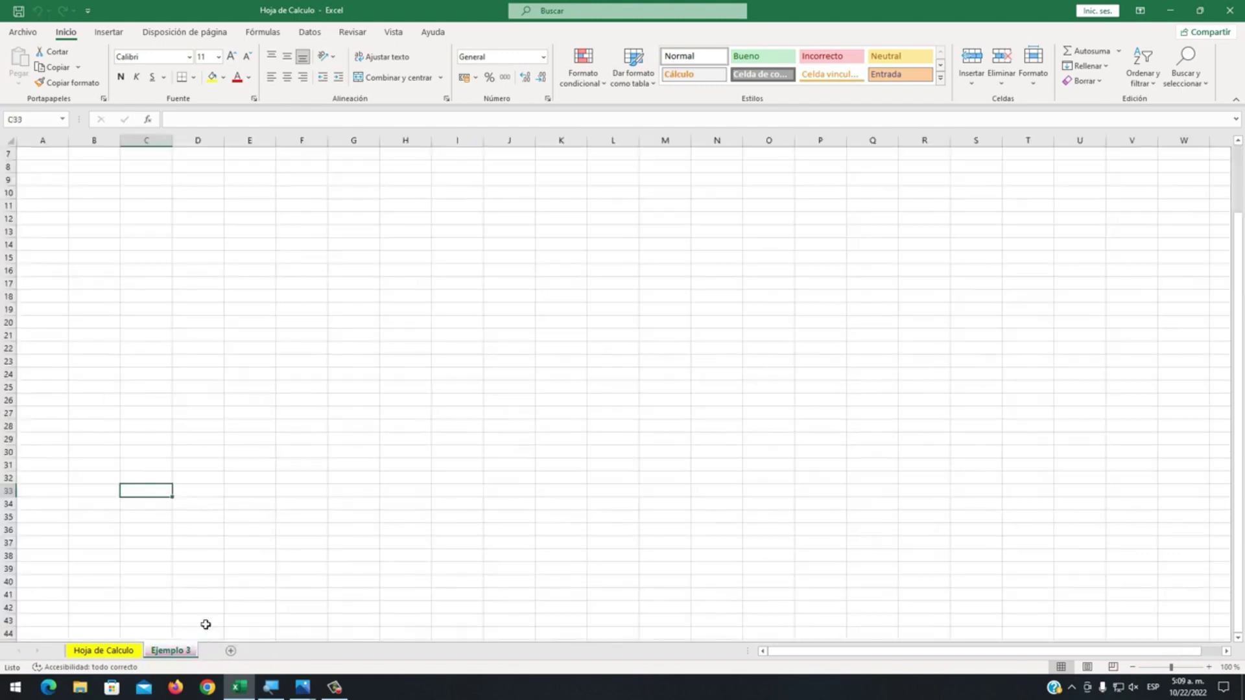
{"action": "right_click", "coordinate": [187, 652]}
{"action": "left_click", "coordinate": [221, 603]}
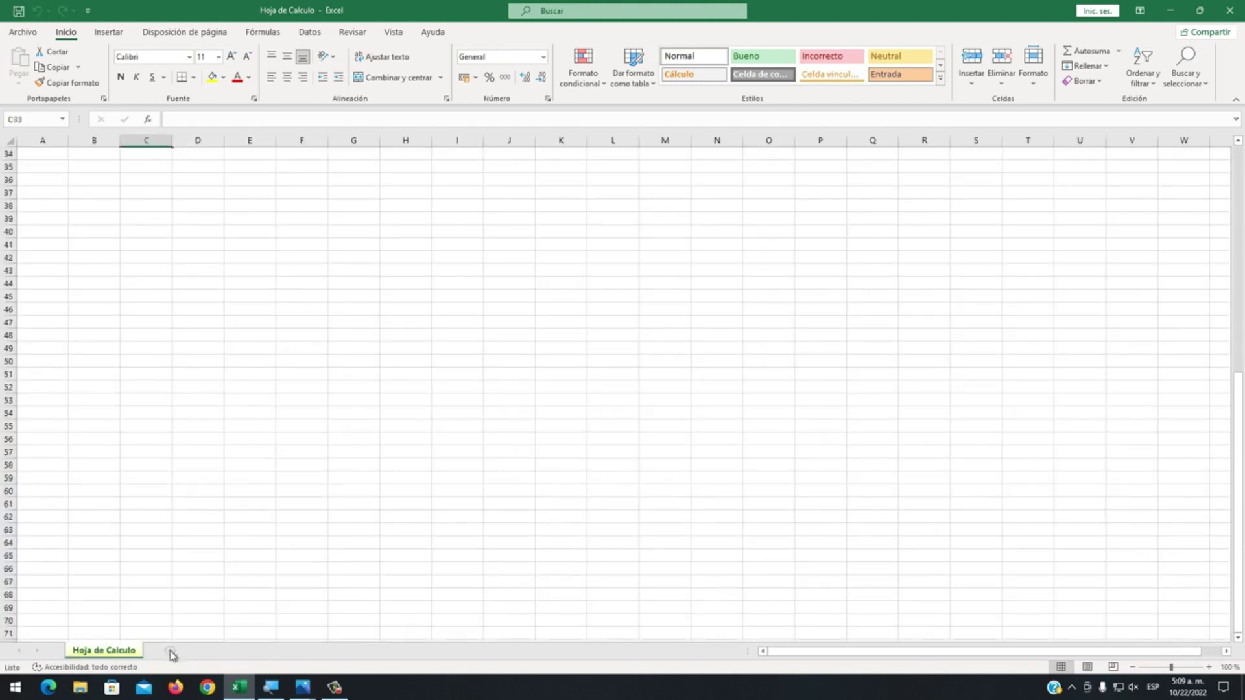
- Rename the Hoja de Calculo sheet to 'Creación de tablas'
{"action": "right_click", "coordinate": [118, 652]}
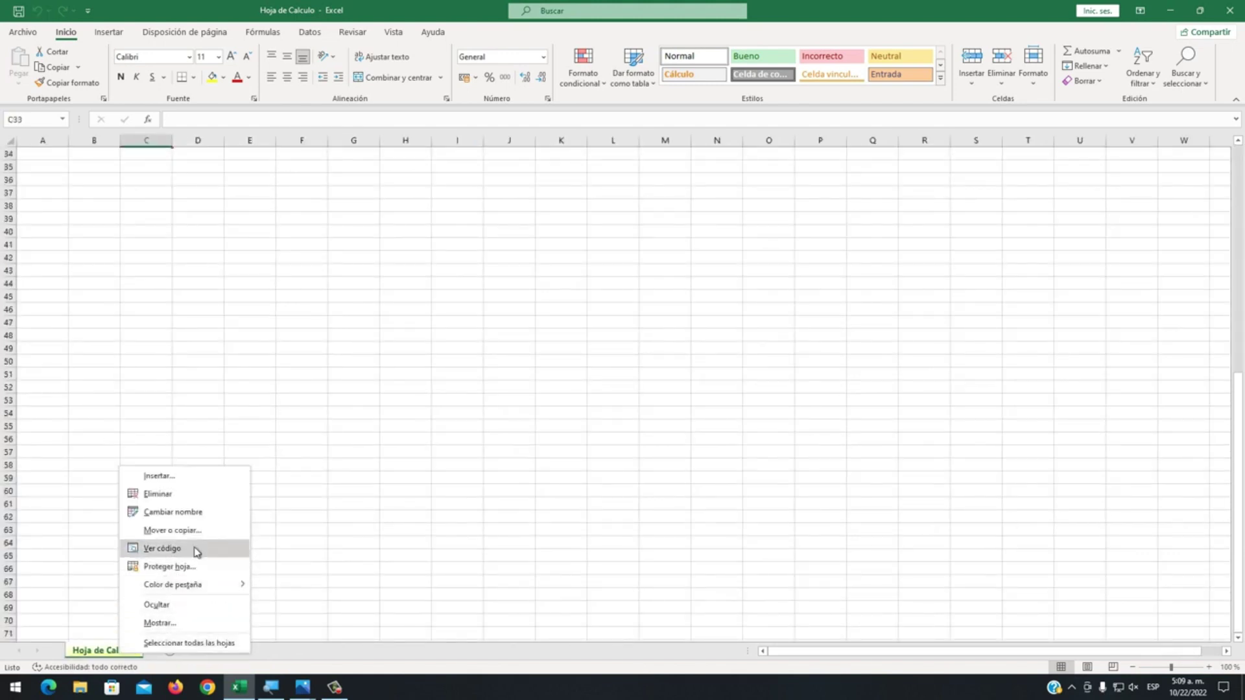
{"action": "left_click", "coordinate": [182, 512]}
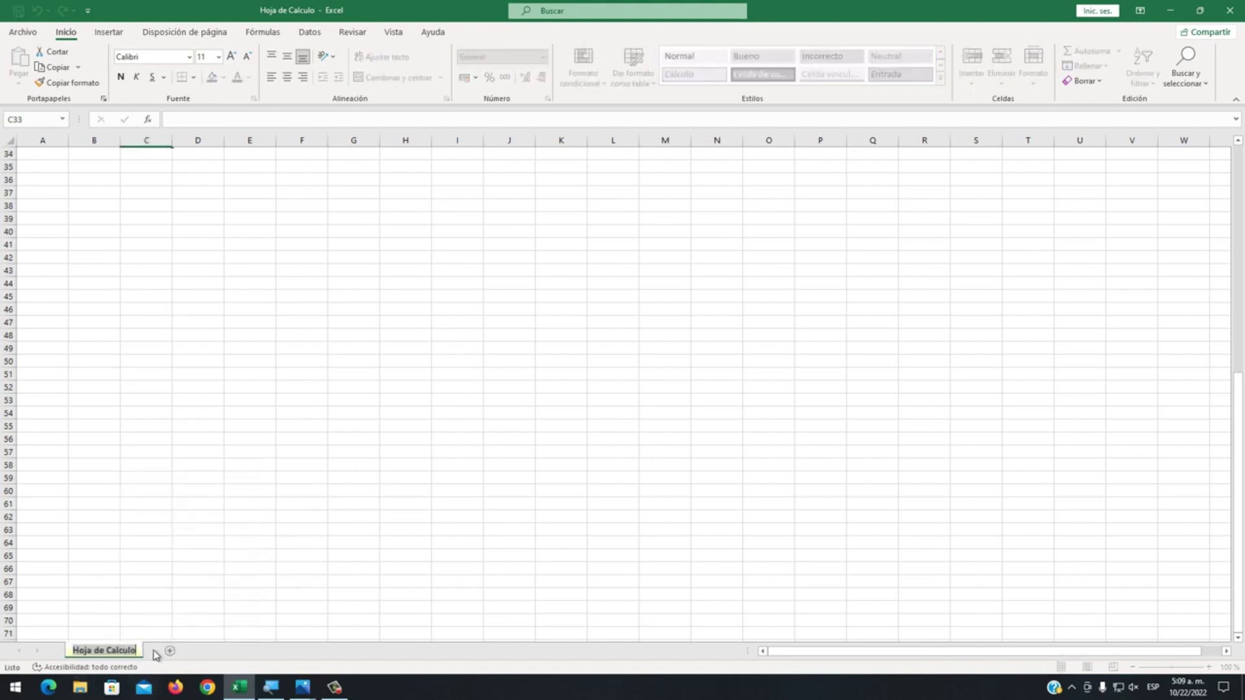
{"action": "type", "text": "Creació"}
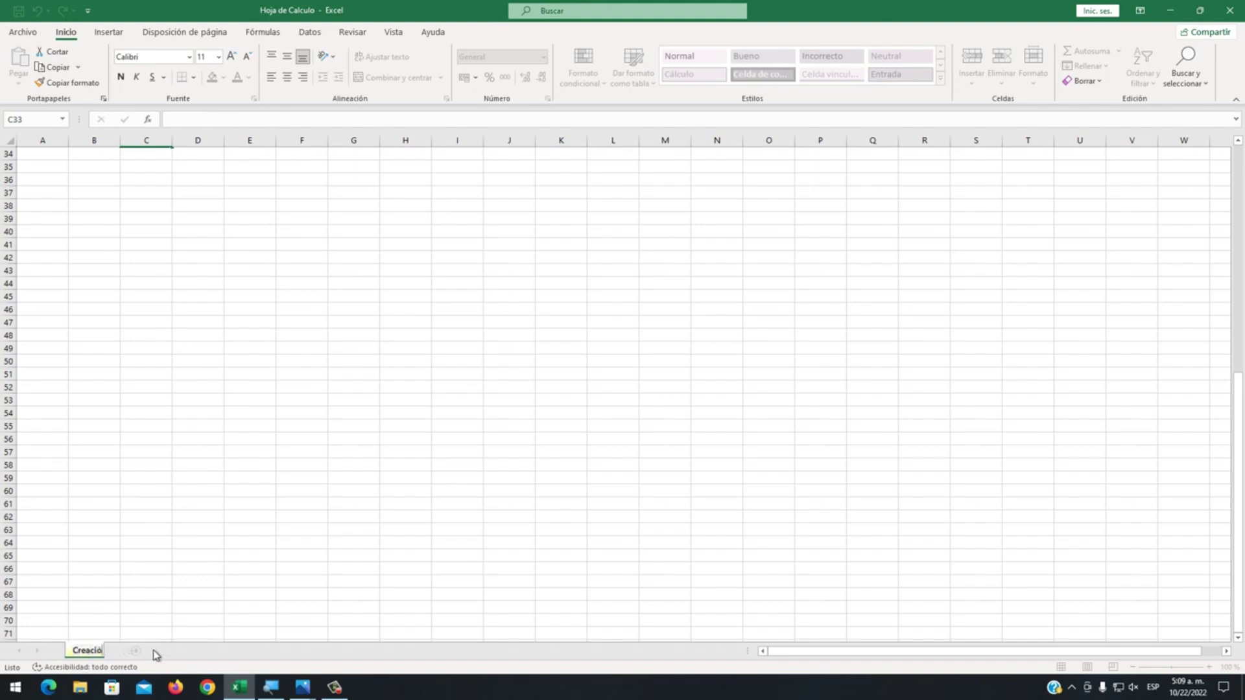
{"action": "type", "text": "n de tabla"}
{"action": "type", "text": "s"}
{"action": "left_click", "coordinate": [198, 270]}
{"action": "left_click", "coordinate": [256, 374]}
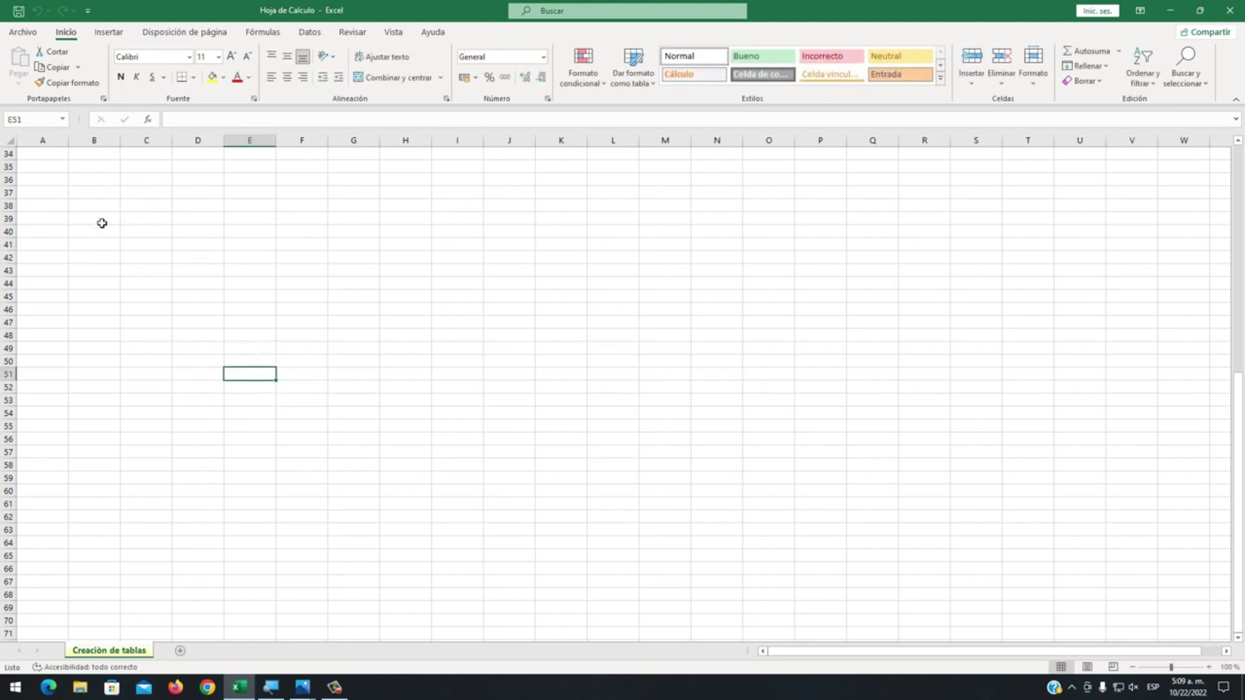
- Clear the contents of B7:J26, removing the old Datos, porcentajes, finanzas and totales entries
{"action": "left_click", "coordinate": [78, 202]}
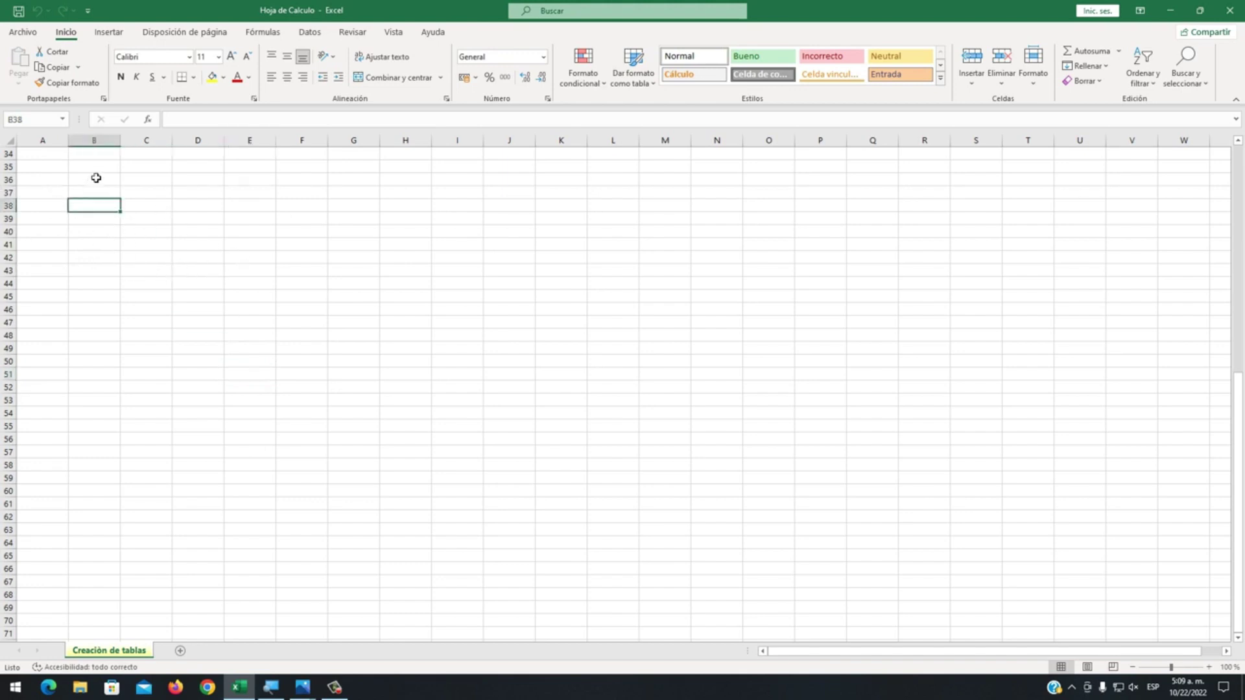
{"action": "scroll", "coordinate": [119, 214], "scroll_direction": "up", "scroll_amount": 6}
{"action": "scroll", "coordinate": [122, 217], "scroll_direction": "up", "scroll_amount": 5}
{"action": "left_click_drag", "start_coordinate": [561, 439], "coordinate": [129, 215]}
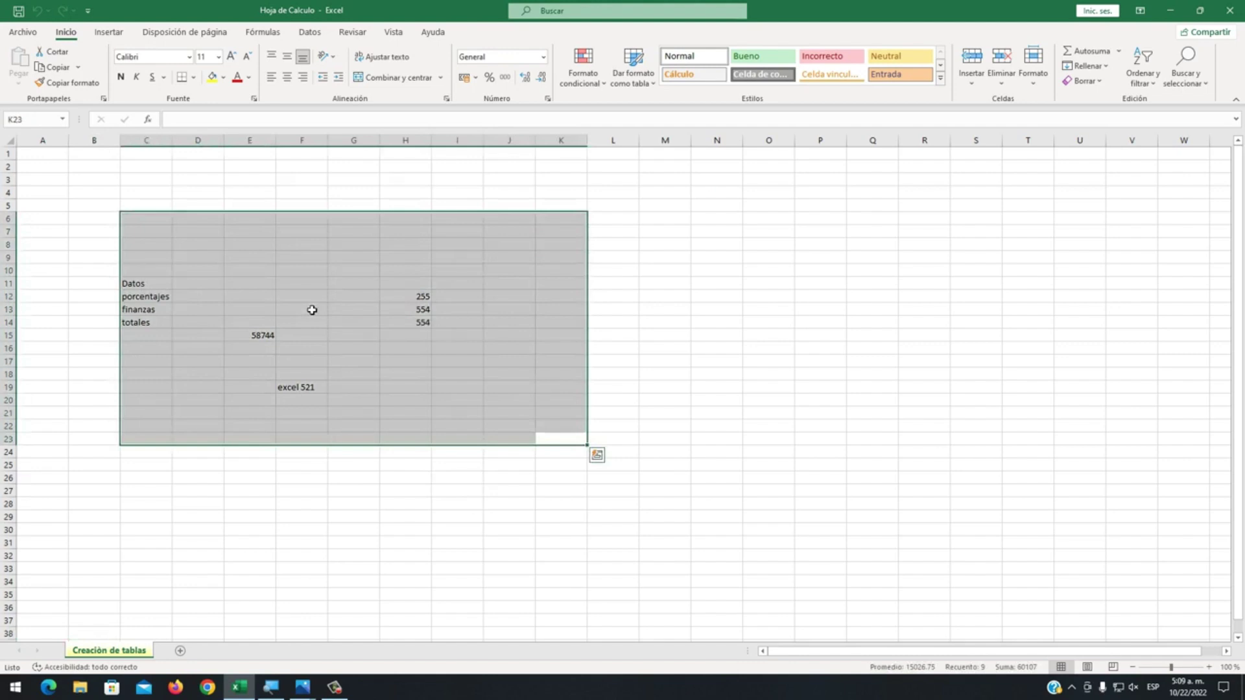
{"action": "left_click", "coordinate": [457, 478]}
{"action": "mouse_move", "coordinate": [457, 426]}
{"action": "left_mouse_down"}
{"action": "mouse_move", "coordinate": [105, 259]}
{"action": "mouse_move", "coordinate": [126, 248]}
{"action": "left_mouse_up"}
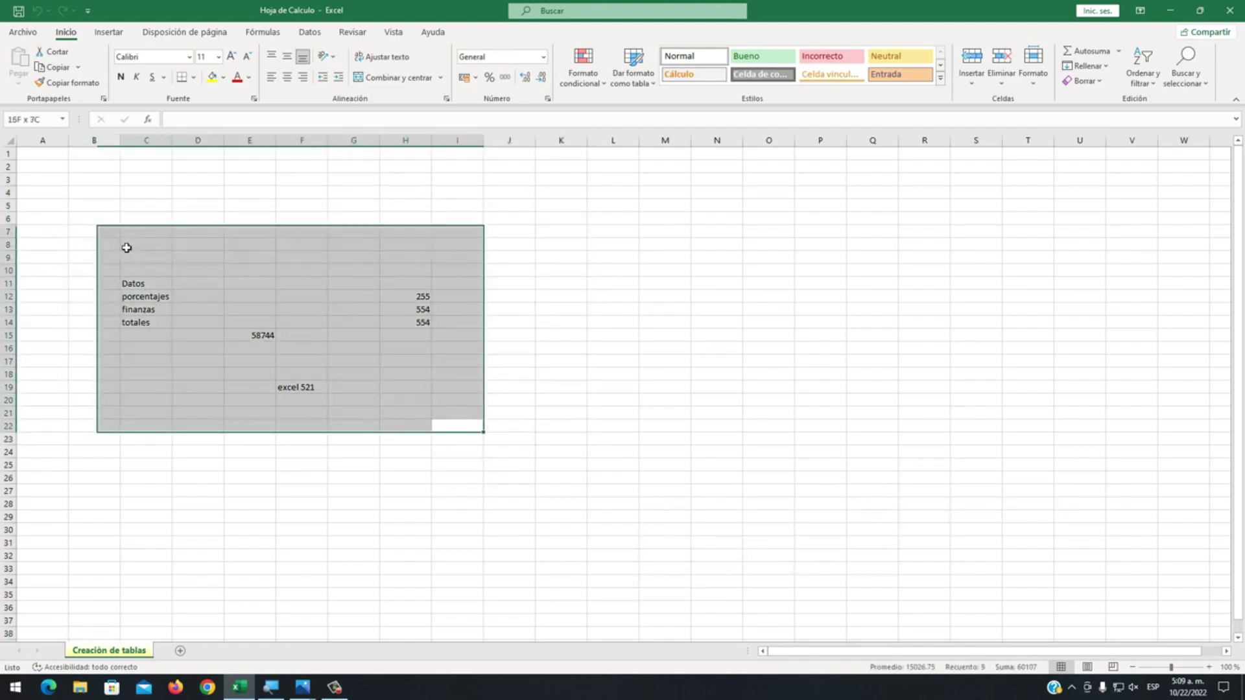
{"action": "left_click", "coordinate": [104, 236]}
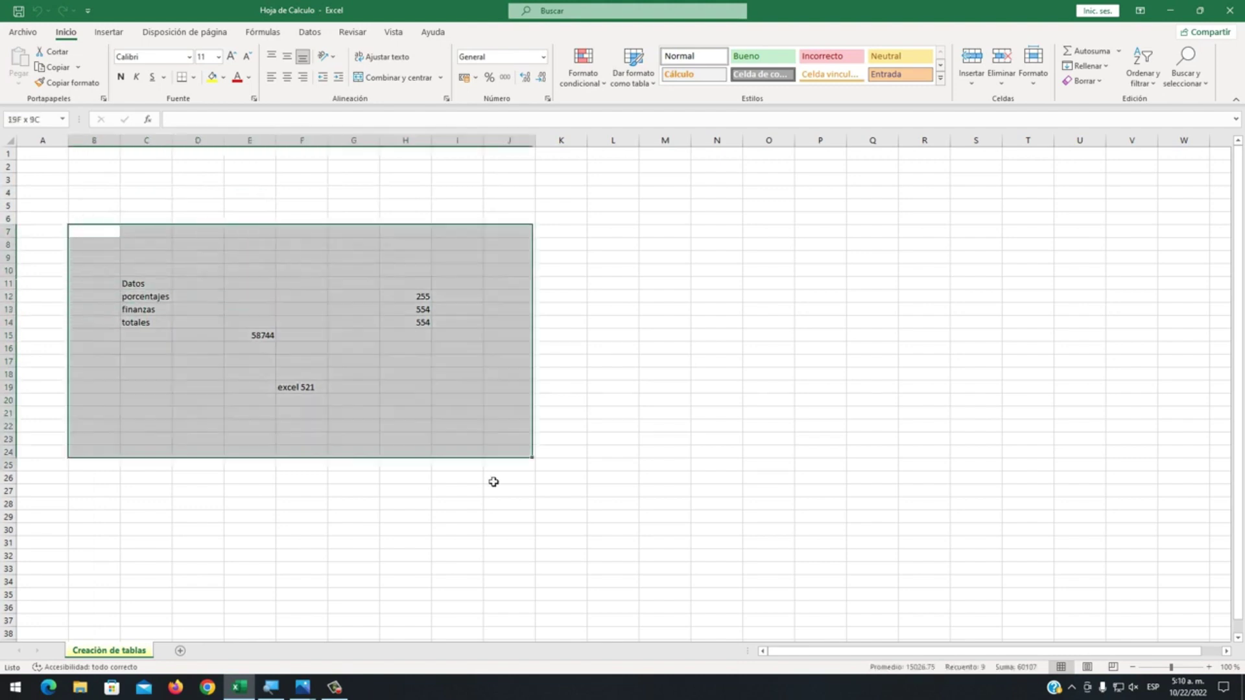
{"action": "left_click_drag", "start_coordinate": [97, 232], "coordinate": [490, 480]}
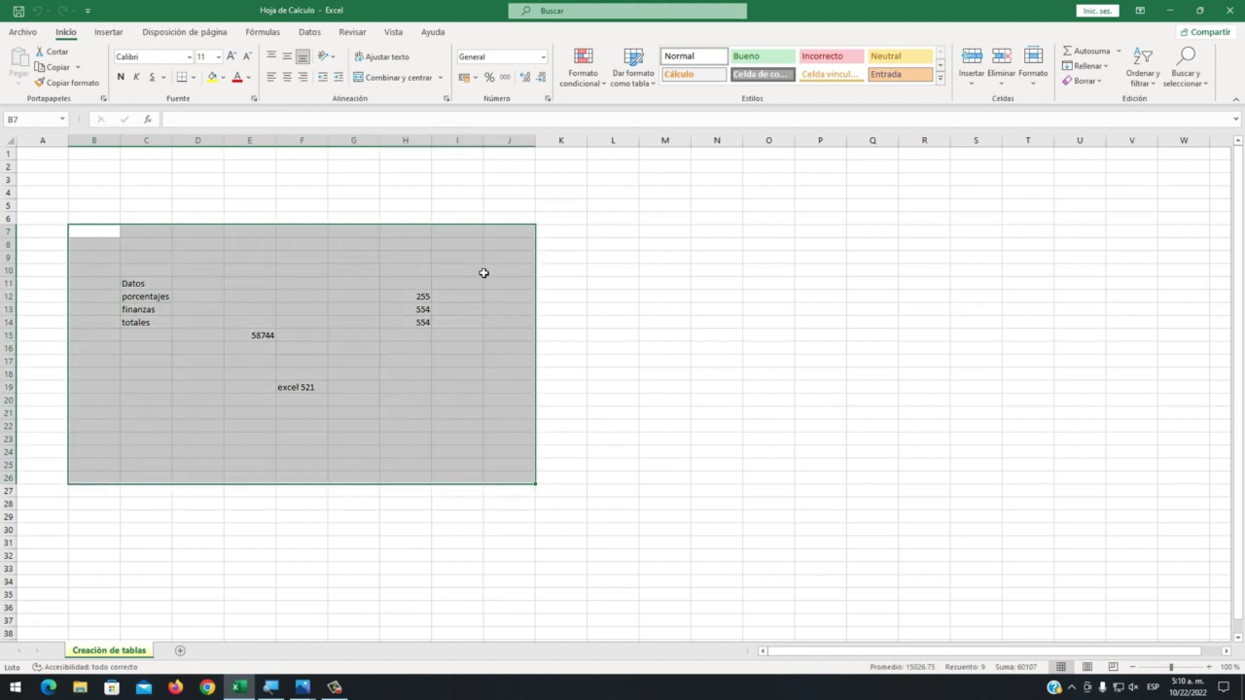
{"action": "right_click", "coordinate": [422, 293]}
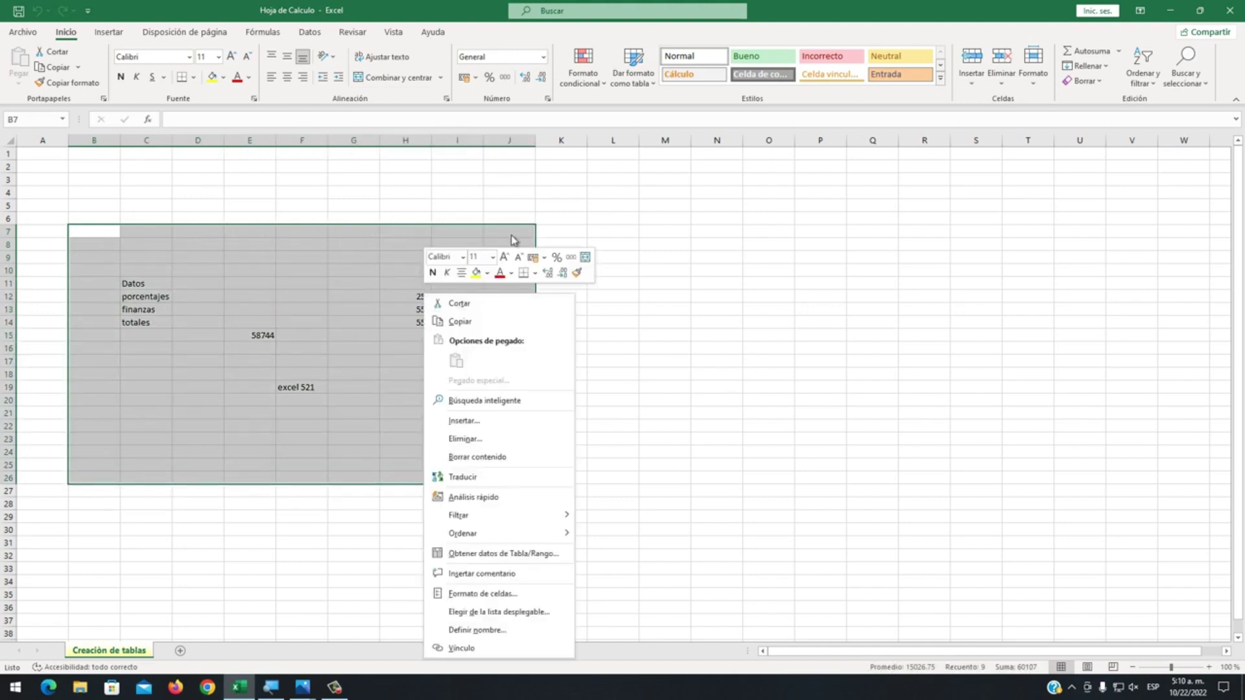
{"action": "left_click", "coordinate": [515, 457]}
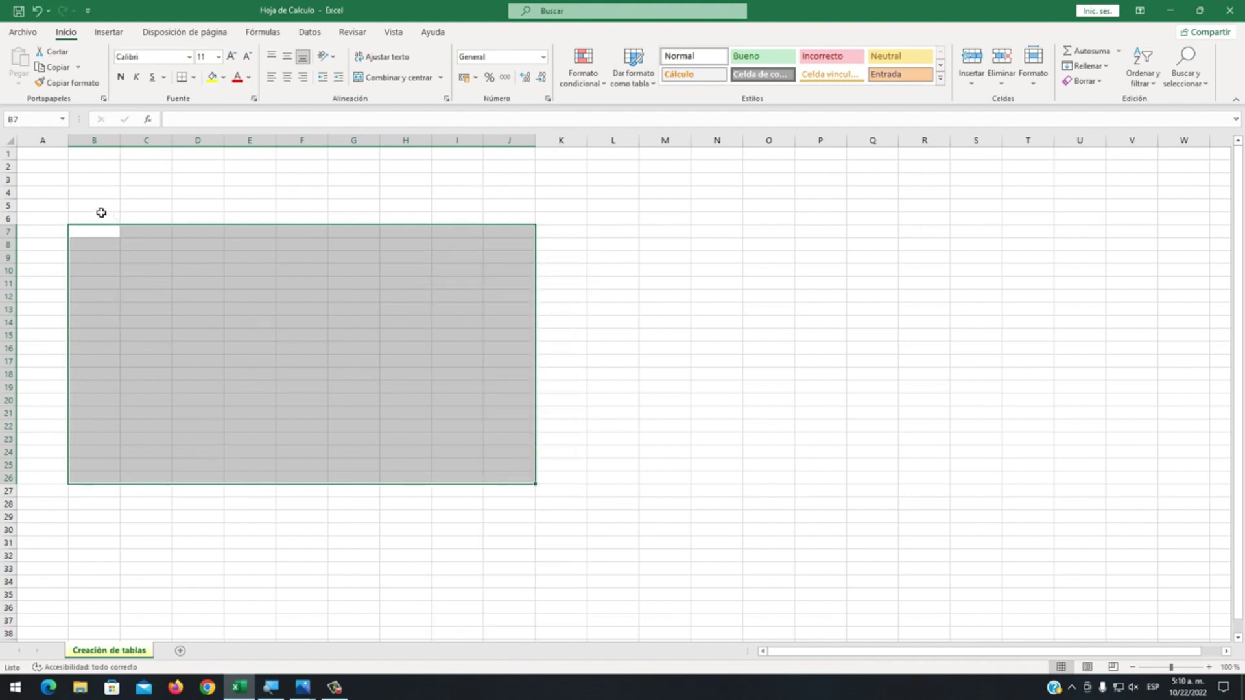
{"action": "left_click", "coordinate": [99, 193]}
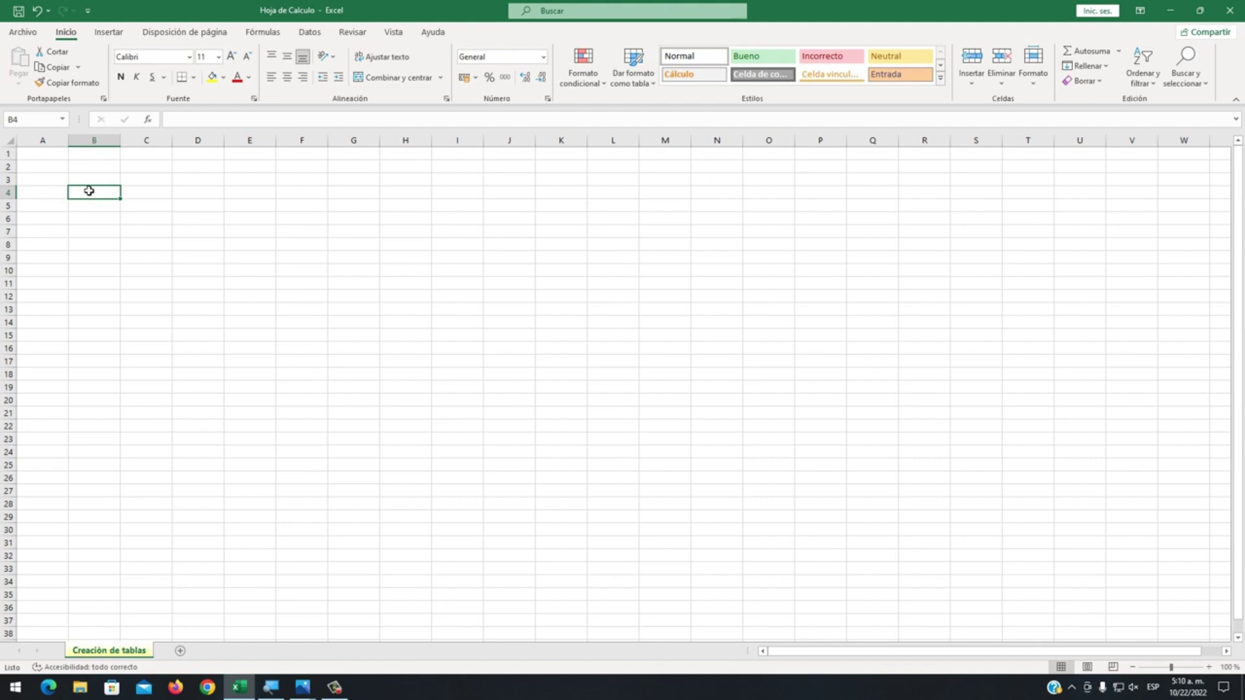
- Enter Nombre in B4 and zoom the sheet to 200%
{"action": "type", "text": "n"}
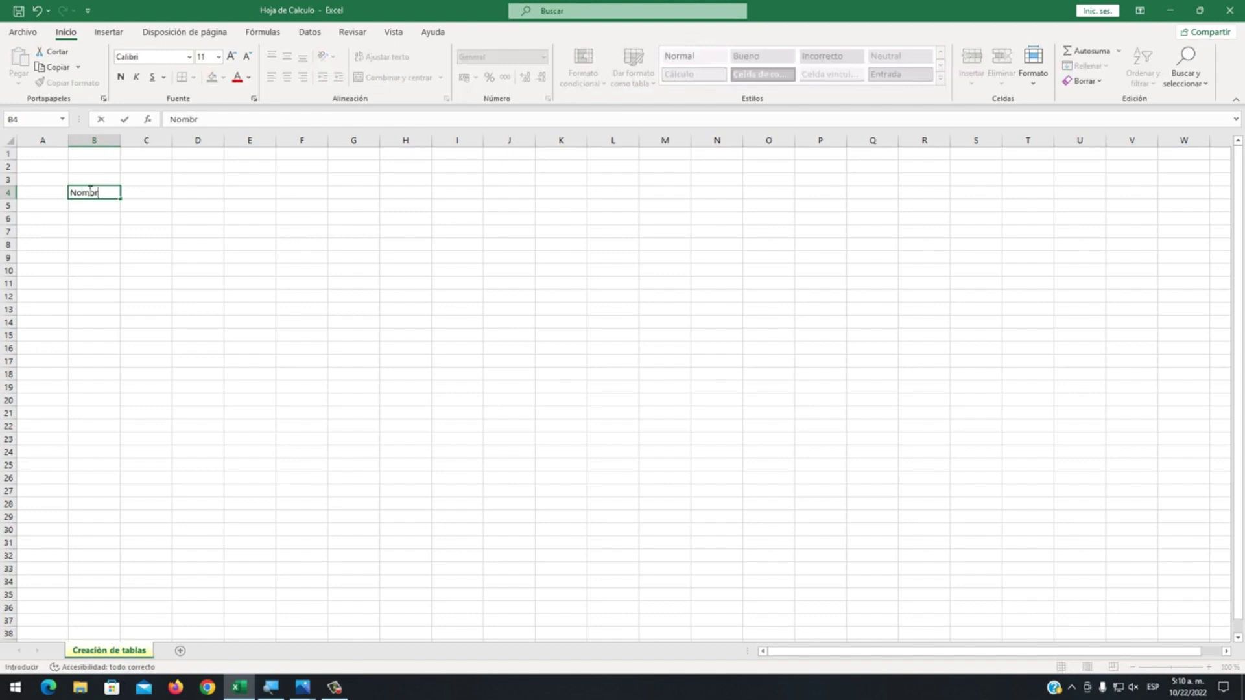
{"action": "type", "text": "e"}
{"action": "left_click", "coordinate": [645, 424]}
{"action": "left_click", "coordinate": [1210, 668]}
{"action": "left_click", "coordinate": [1210, 668]}
{"action": "left_click", "coordinate": [1210, 668]}
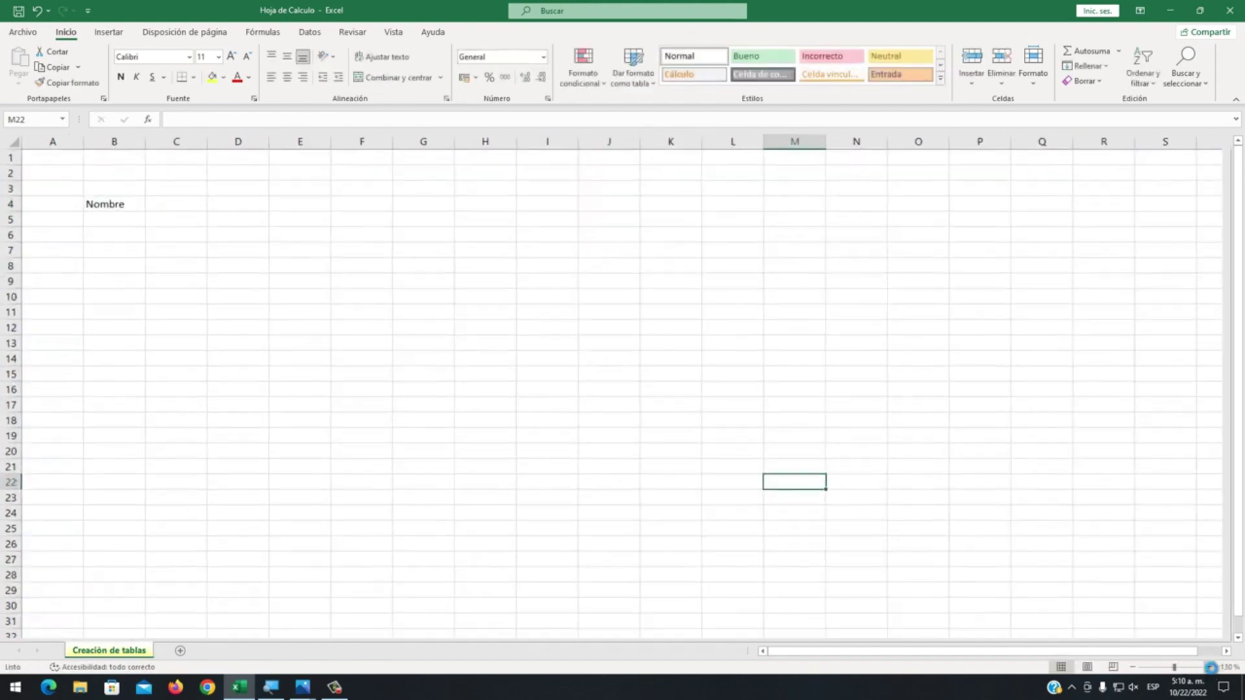
{"action": "left_click", "coordinate": [1210, 668]}
{"action": "left_click", "coordinate": [1210, 668]}
{"action": "left_click", "coordinate": [1210, 668]}
{"action": "left_click", "coordinate": [1210, 668]}
{"action": "scroll", "coordinate": [235, 217], "scroll_direction": "up", "scroll_amount": 2}
{"action": "left_click", "coordinate": [236, 216]}
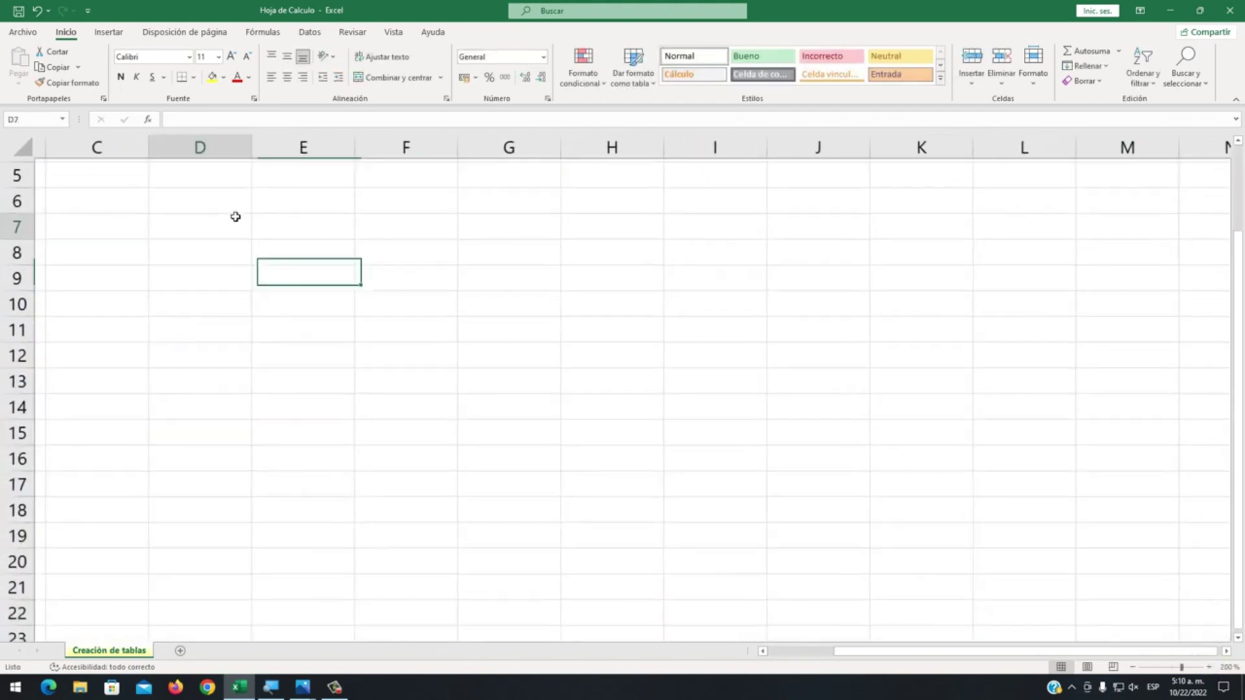
{"action": "left_click_drag", "start_coordinate": [896, 659], "coordinate": [717, 659]}
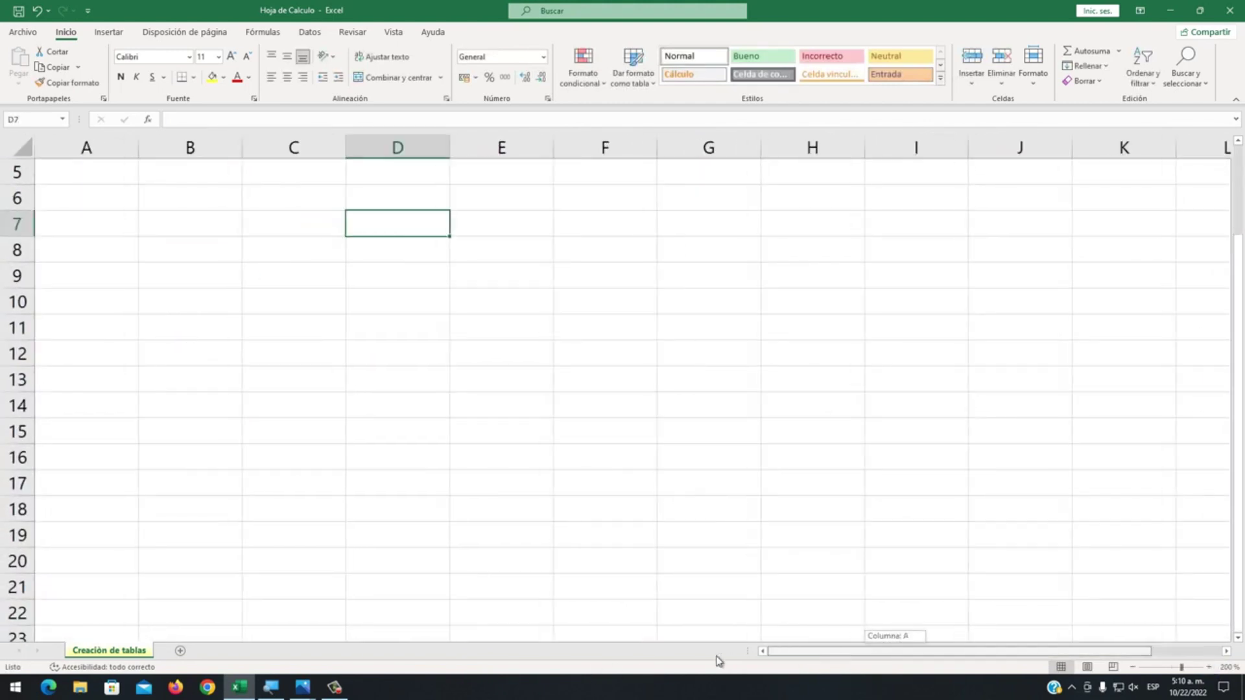
{"action": "scroll", "coordinate": [297, 240], "scroll_direction": "up", "scroll_amount": 2}
- Enter the Apellido header in C4 with a capital A
{"action": "left_click", "coordinate": [298, 243]}
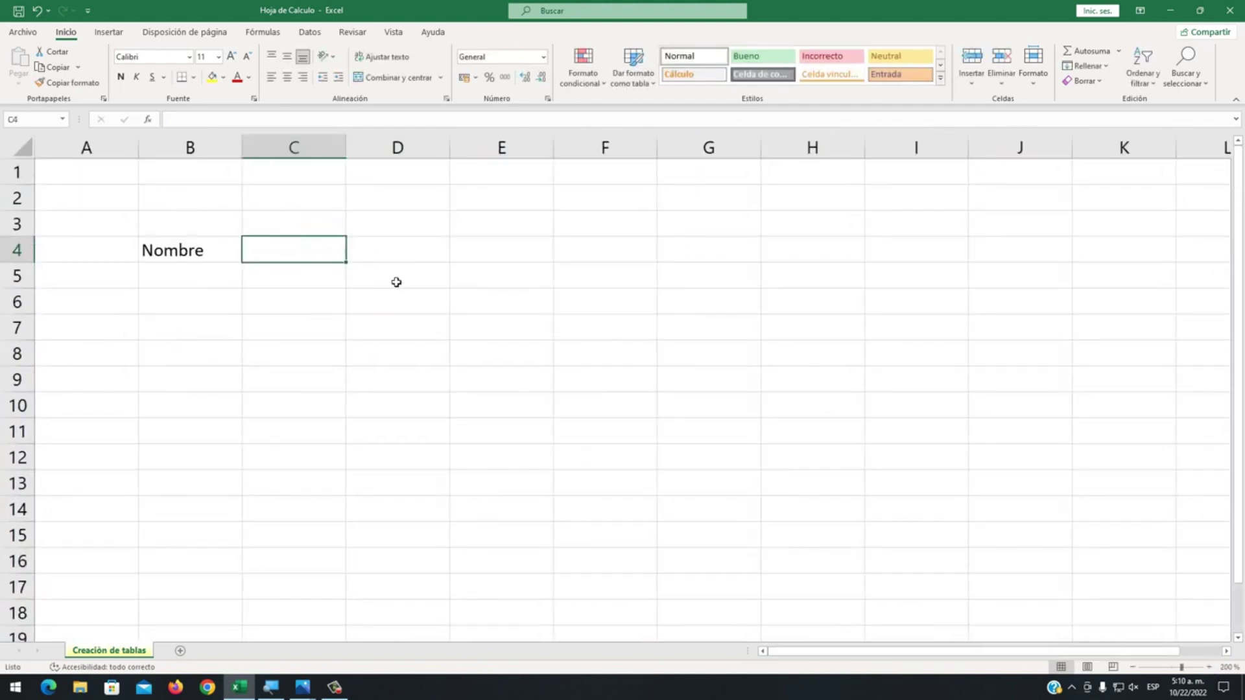
{"action": "type", "text": "apellido"}
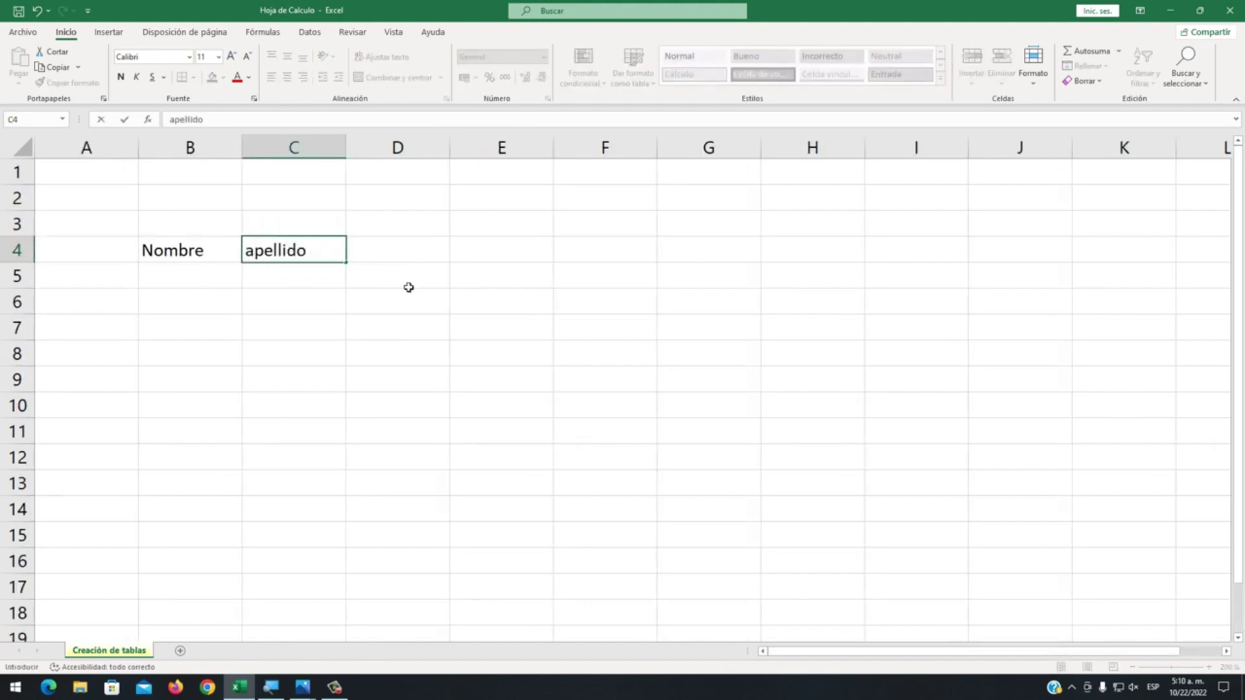
{"action": "key", "text": "Left"}
{"action": "key", "text": "Left"}
{"action": "key", "text": "Right"}
{"action": "key", "text": "Right"}
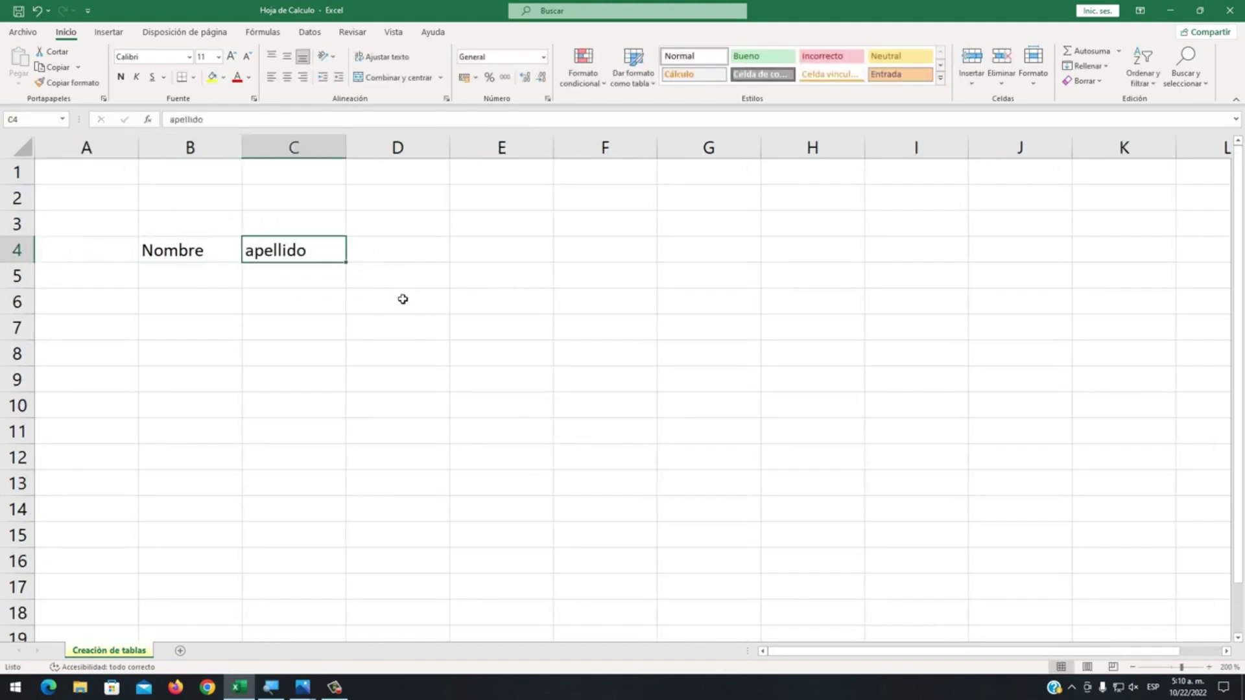
{"action": "double_click", "coordinate": [251, 252]}
{"action": "type", "text": "A"}
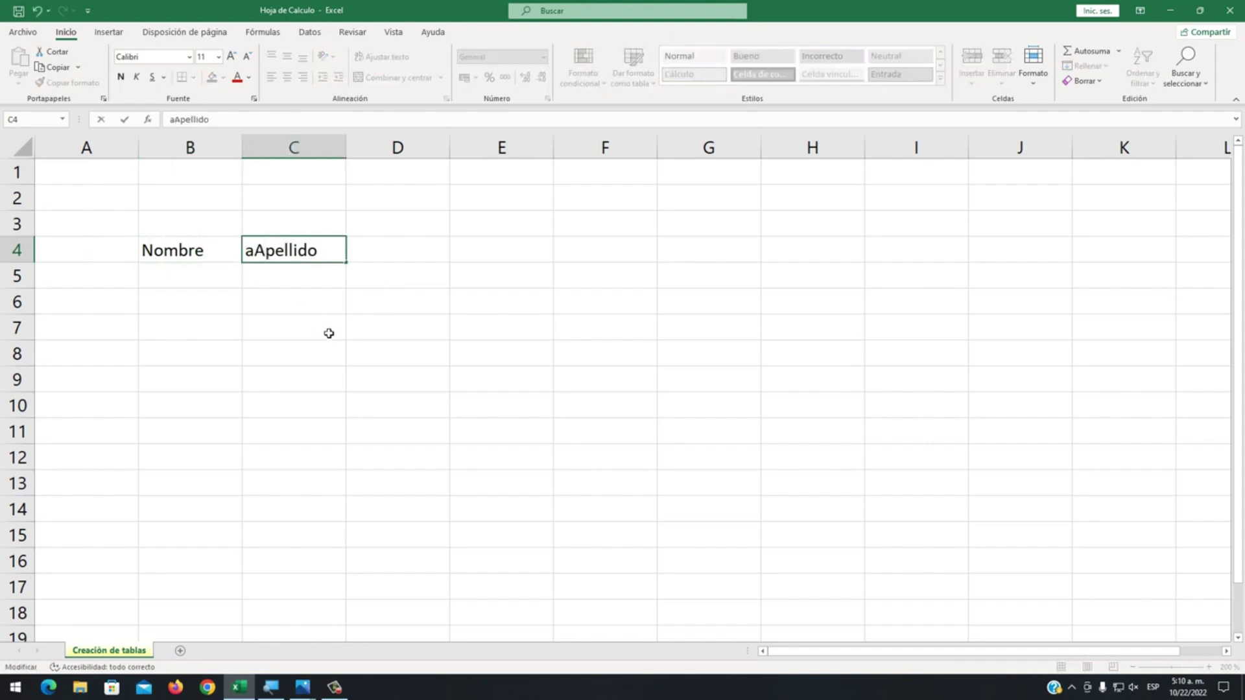
{"action": "key", "text": "BackSpace"}
{"action": "key", "text": "BackSpace"}
{"action": "type", "text": "A"}
{"action": "left_click", "coordinate": [402, 254]}
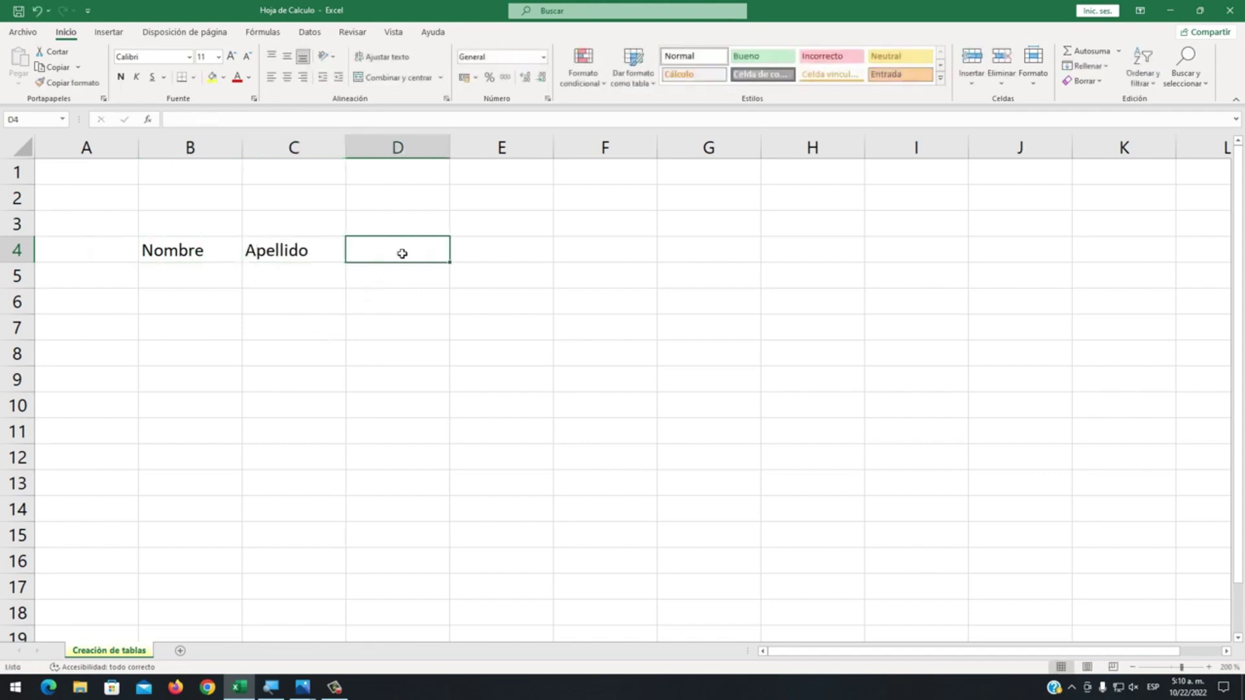
- Type Edad in D4 and begin the Sexo header in E4
{"action": "type", "text": "EDA"}
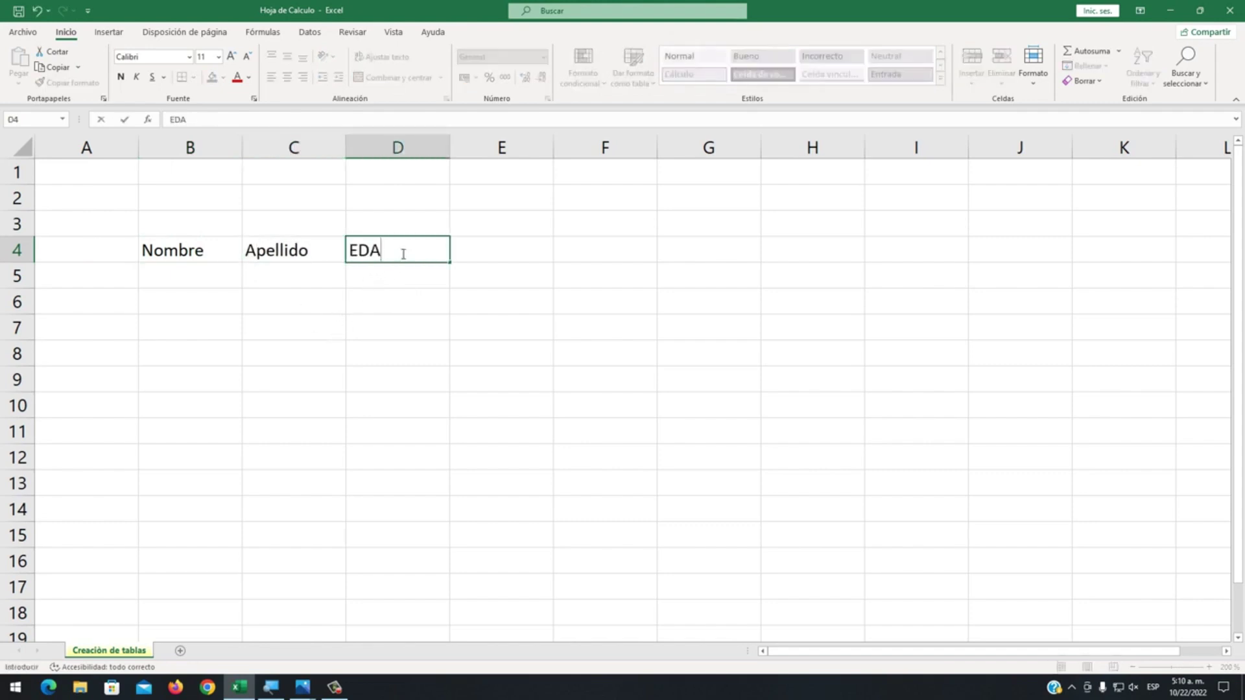
{"action": "key", "text": "BackSpace"}
{"action": "key", "text": "BackSpace"}
{"action": "type", "text": "da"}
{"action": "key", "text": "BackSpace"}
{"action": "key", "text": "BackSpace"}
{"action": "type", "text": "dad"}
{"action": "left_click", "coordinate": [509, 266]}
{"action": "left_click", "coordinate": [496, 260]}
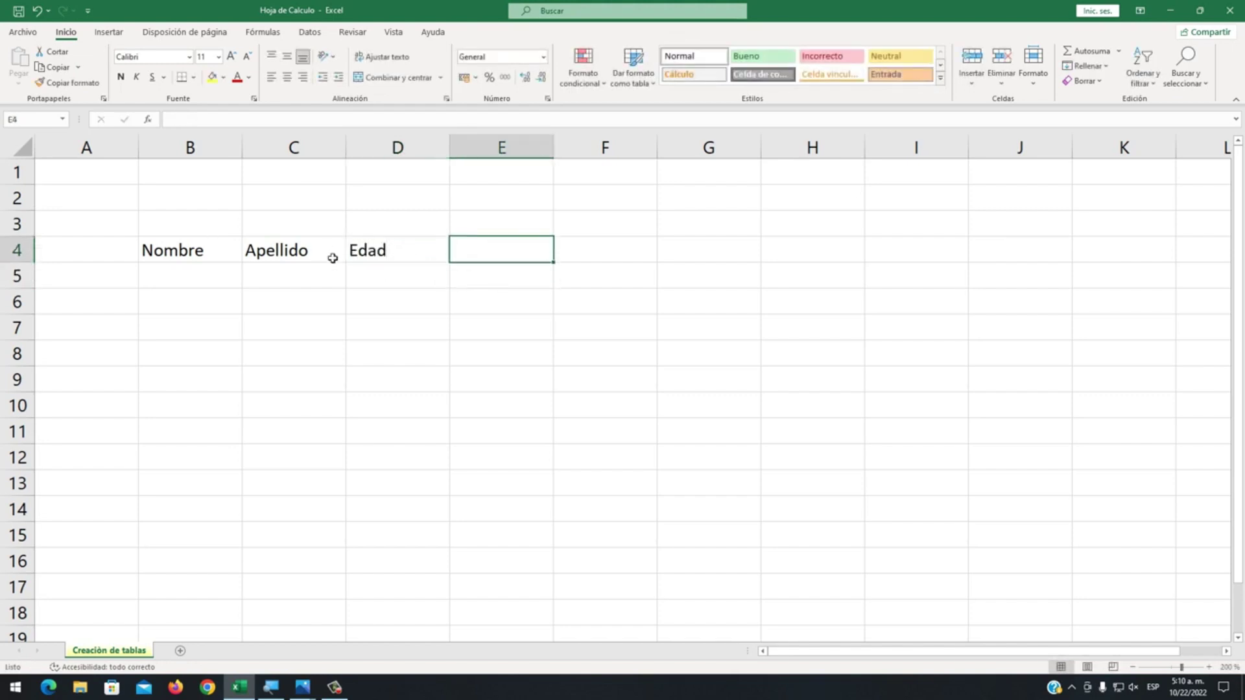
{"action": "type", "text": "S"}
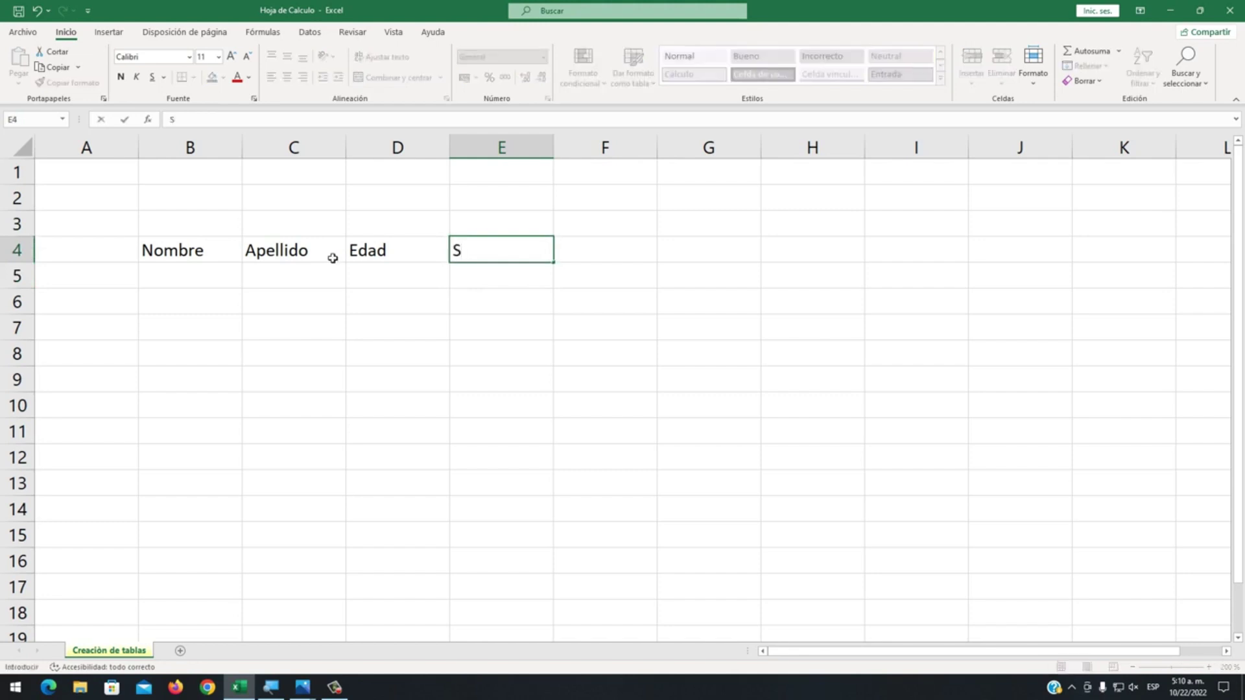
{"action": "type", "text": "exo"}
- Finish the Sexo header and fill B5:E14 with ten people's names, surnames, ages and sex
{"action": "left_click", "coordinate": [233, 278]}
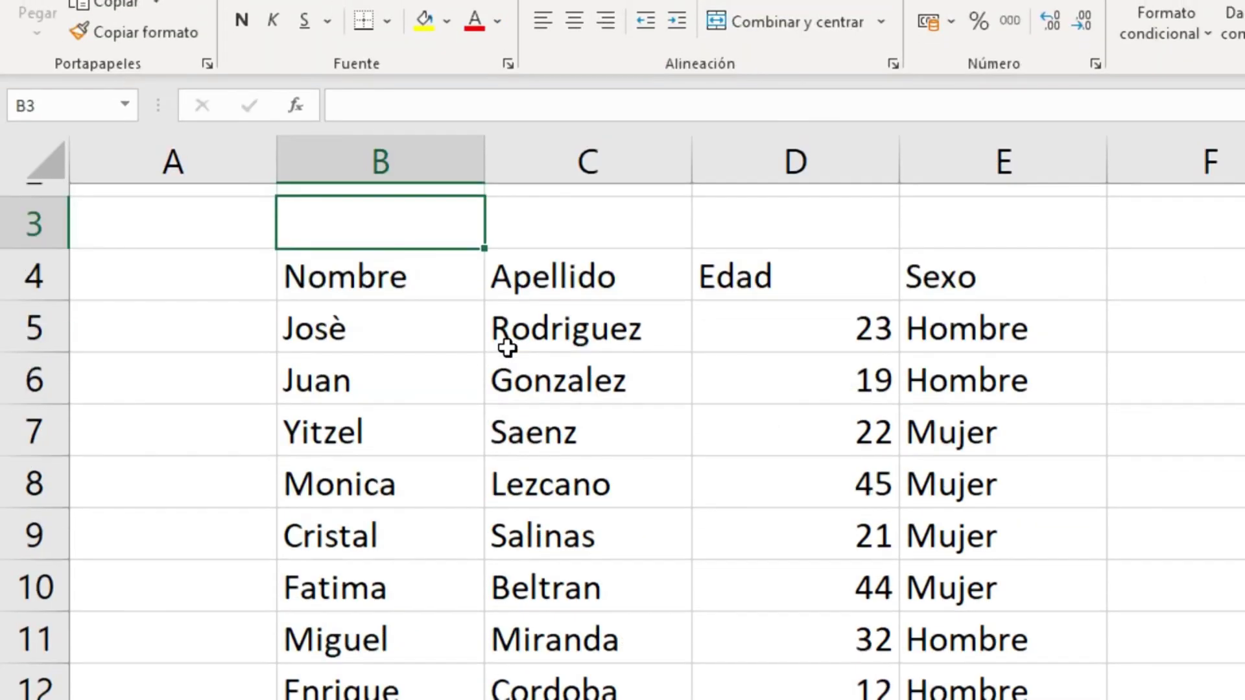
{"action": "scroll", "coordinate": [507, 348], "scroll_direction": "down", "scroll_amount": 2}
{"action": "scroll", "coordinate": [523, 344], "scroll_direction": "up", "scroll_amount": 2}
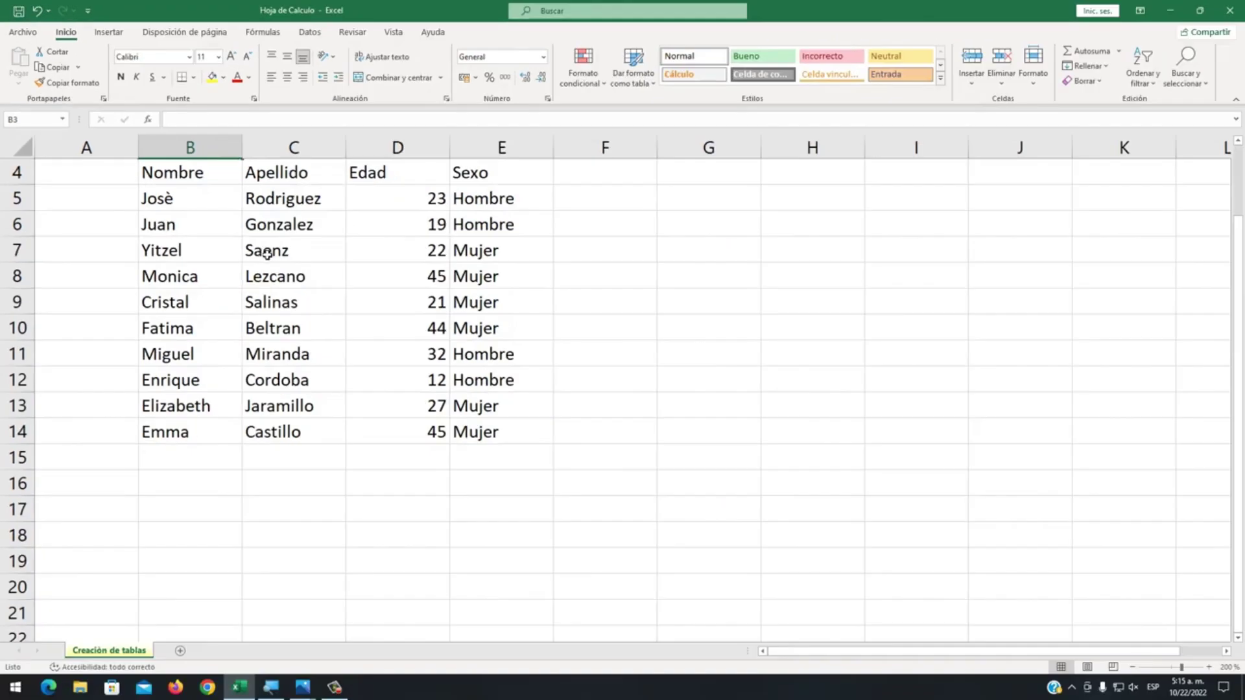
{"action": "scroll", "coordinate": [260, 253], "scroll_direction": "up", "scroll_amount": 1}
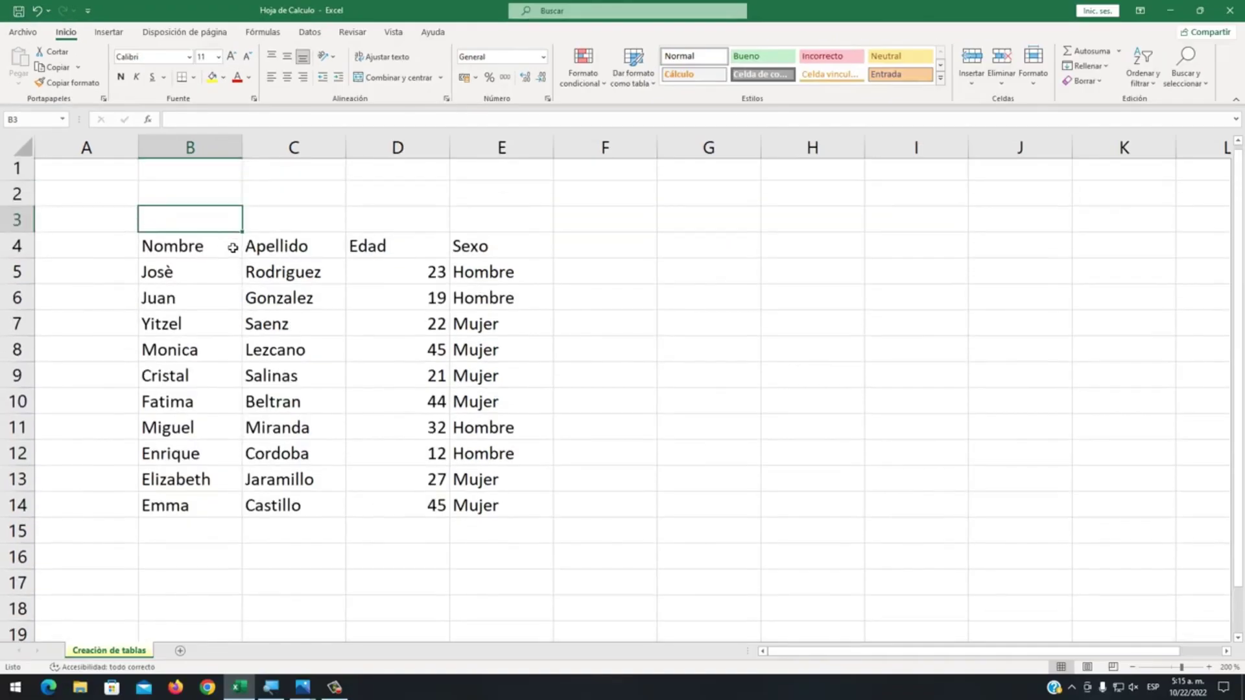
{"action": "left_click", "coordinate": [149, 247]}
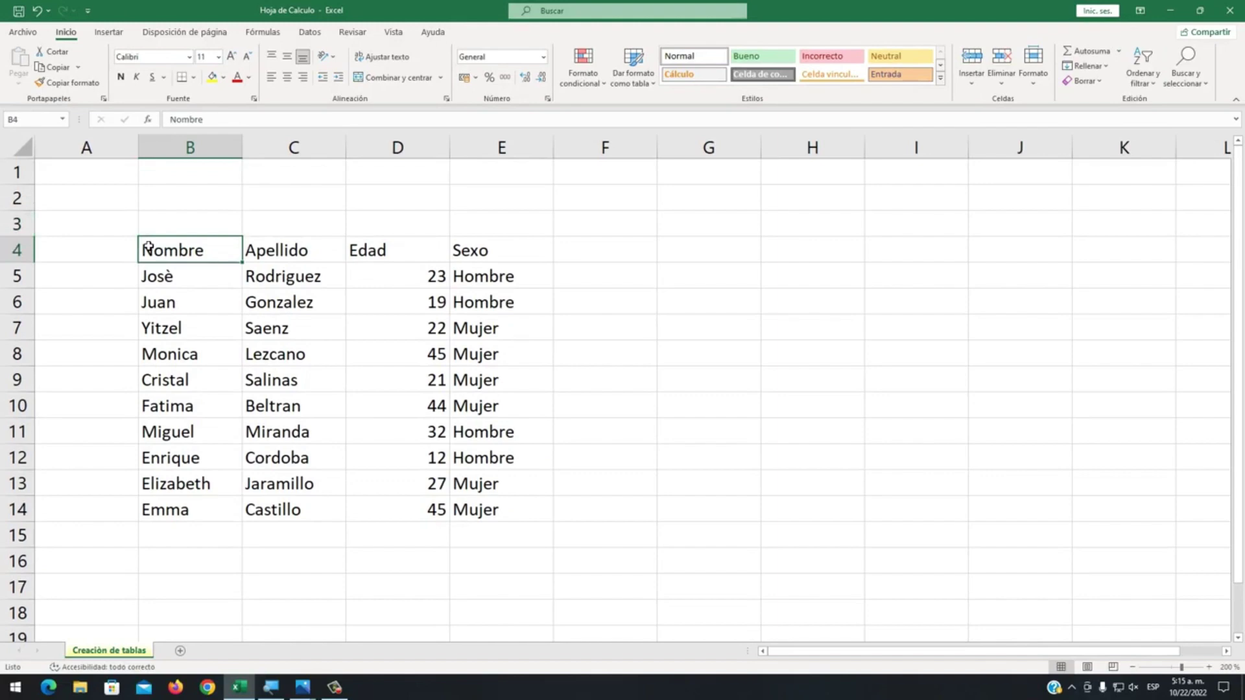
- Put a Bordes externos outline around the B4:E14 table
{"action": "left_click_drag", "start_coordinate": [164, 259], "coordinate": [539, 522]}
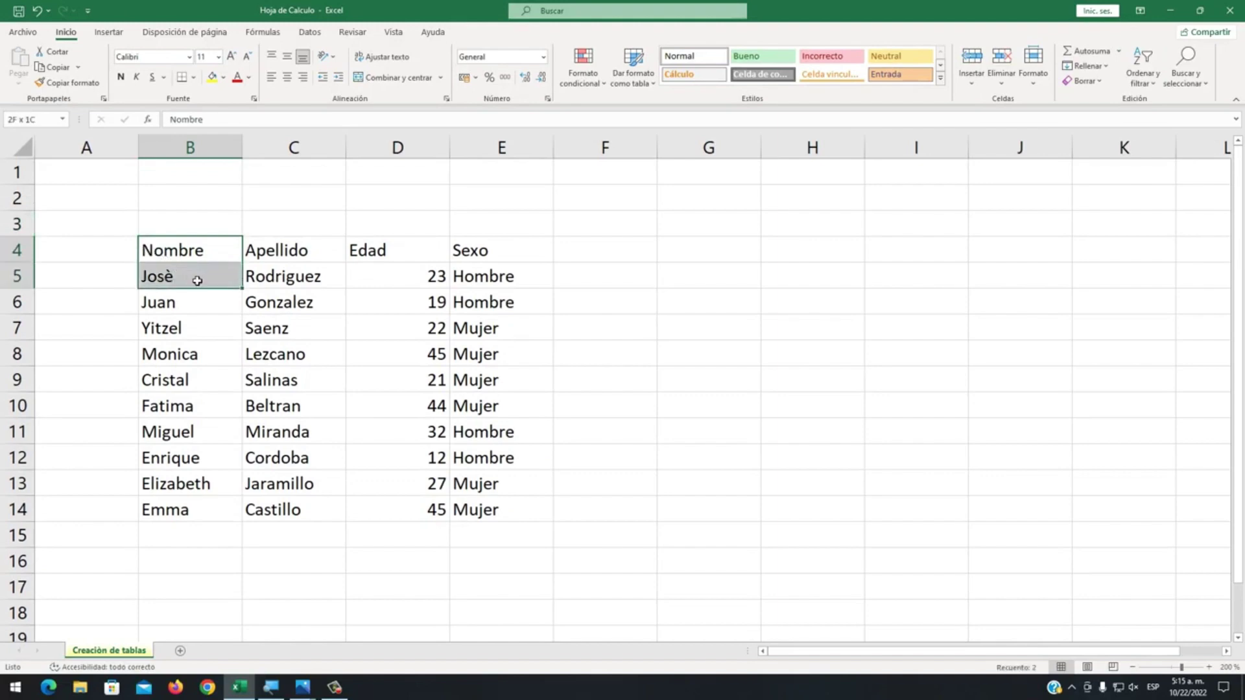
{"action": "left_click", "coordinate": [540, 516]}
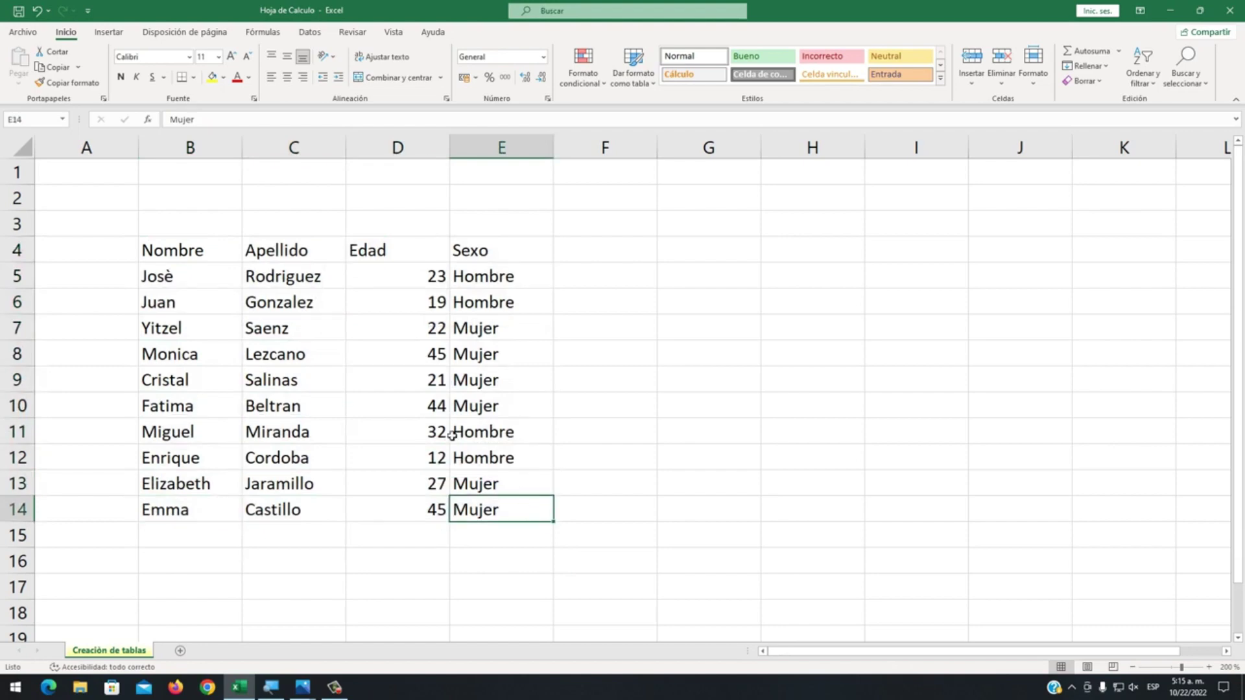
{"action": "mouse_move", "coordinate": [154, 253]}
{"action": "left_mouse_down"}
{"action": "mouse_move", "coordinate": [414, 352]}
{"action": "mouse_move", "coordinate": [558, 534]}
{"action": "left_mouse_up"}
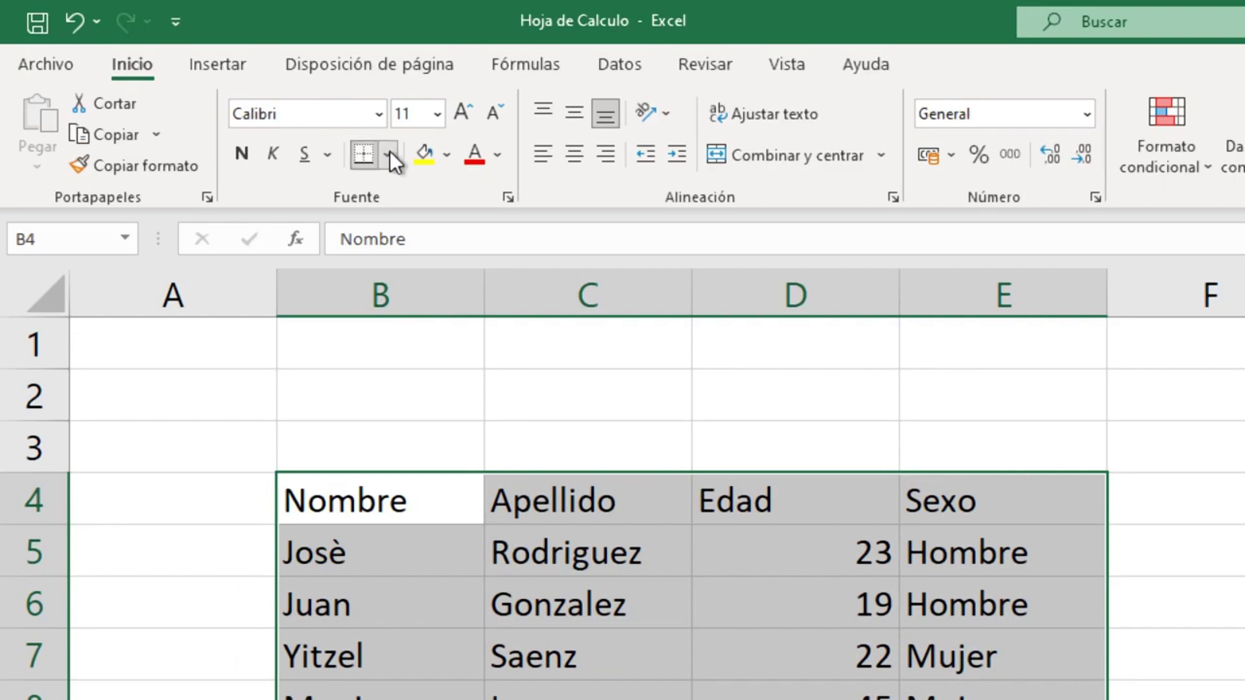
{"action": "left_click", "coordinate": [389, 154]}
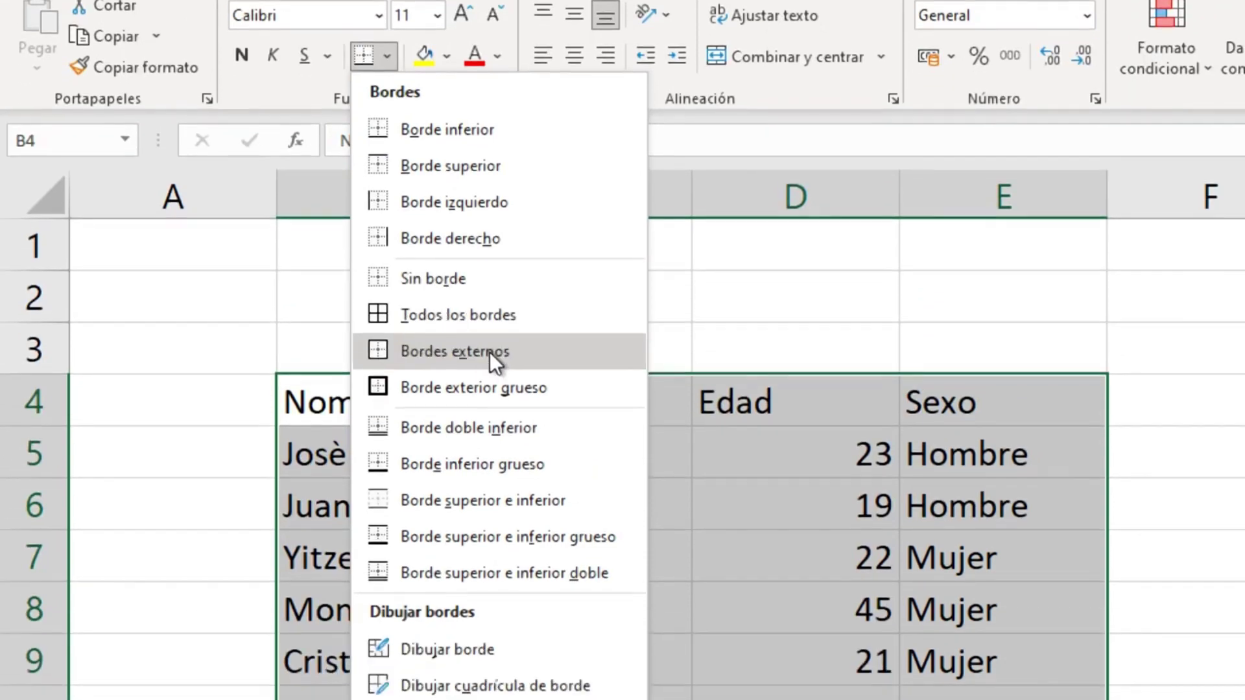
{"action": "left_click", "coordinate": [489, 352]}
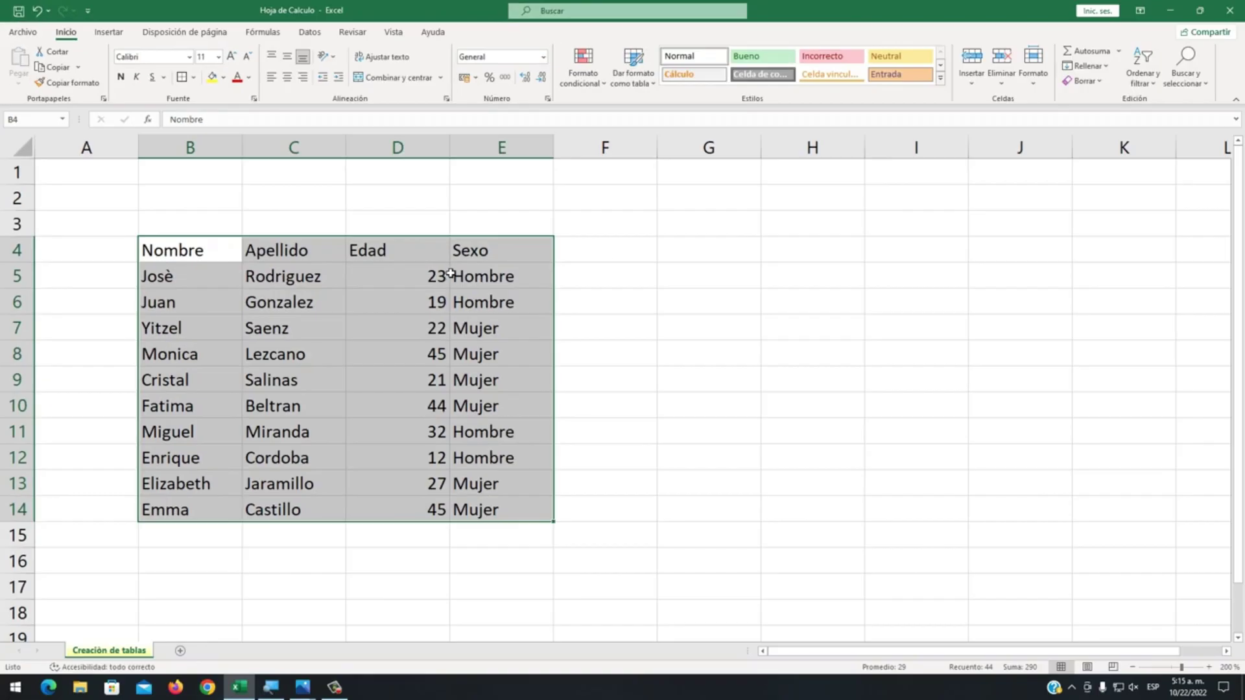
{"action": "left_click", "coordinate": [453, 273]}
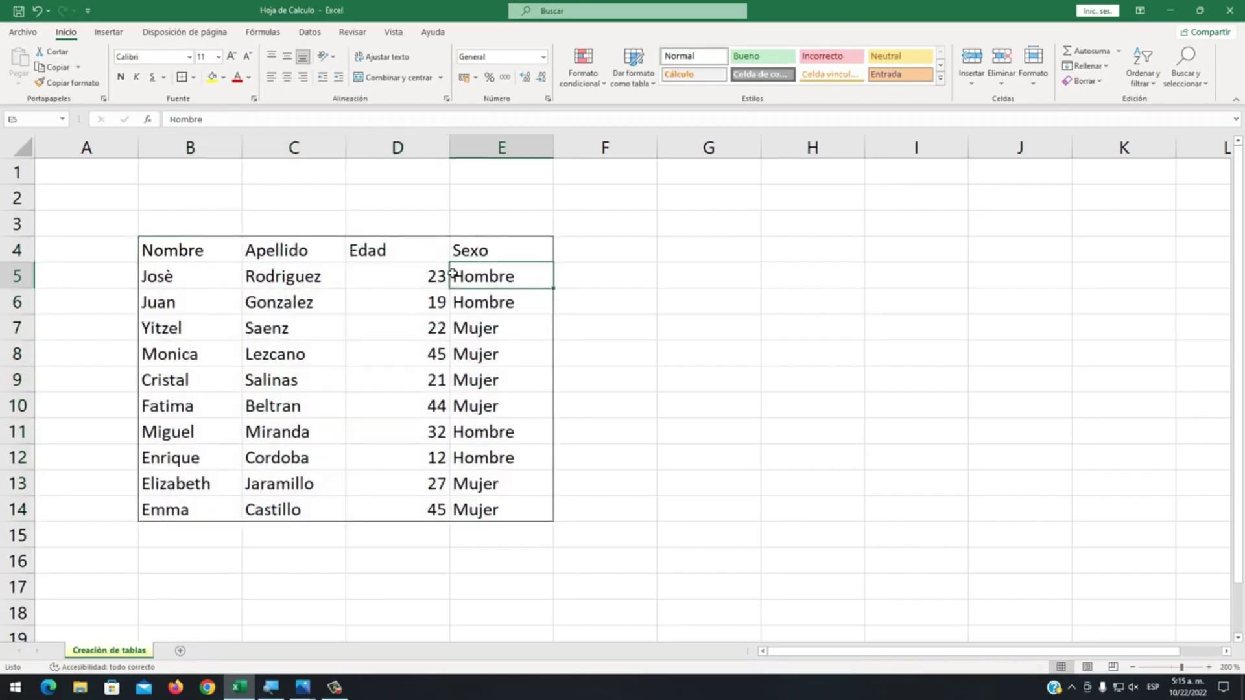
{"action": "left_click", "coordinate": [609, 307]}
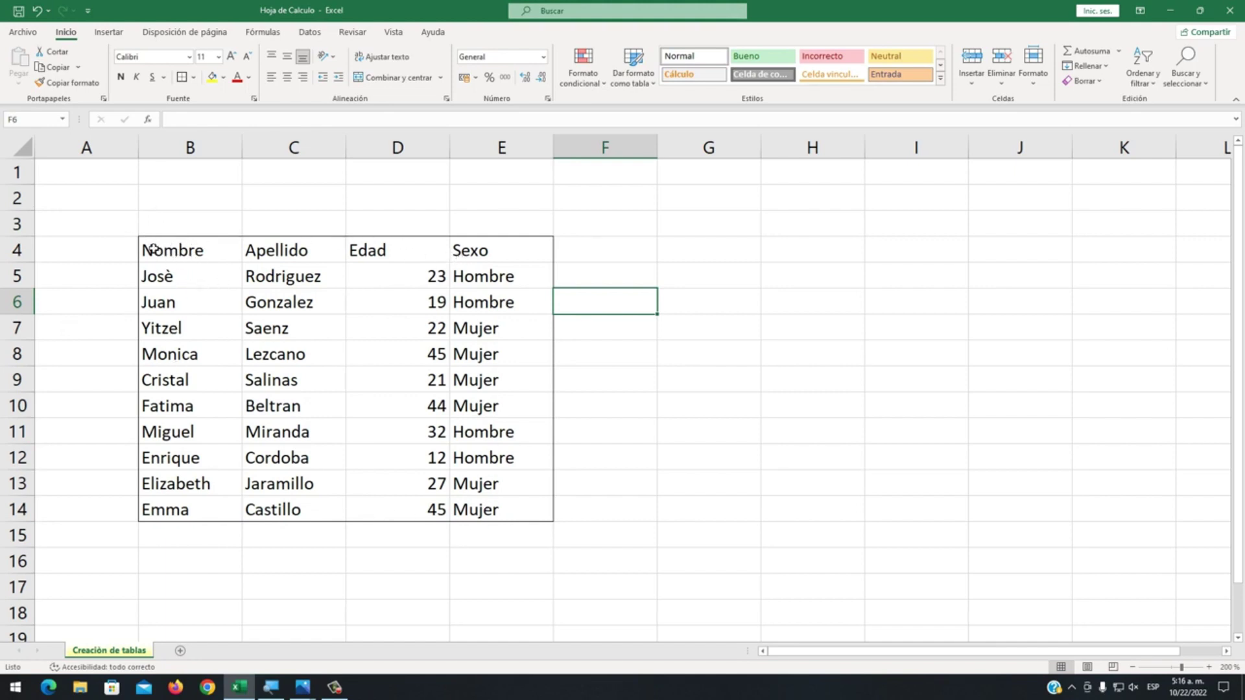
- Apply Todos los bordes to every cell of B4:E14
{"action": "mouse_move", "coordinate": [153, 249]}
{"action": "left_mouse_down"}
{"action": "mouse_move", "coordinate": [546, 458]}
{"action": "mouse_move", "coordinate": [571, 513]}
{"action": "left_mouse_up"}
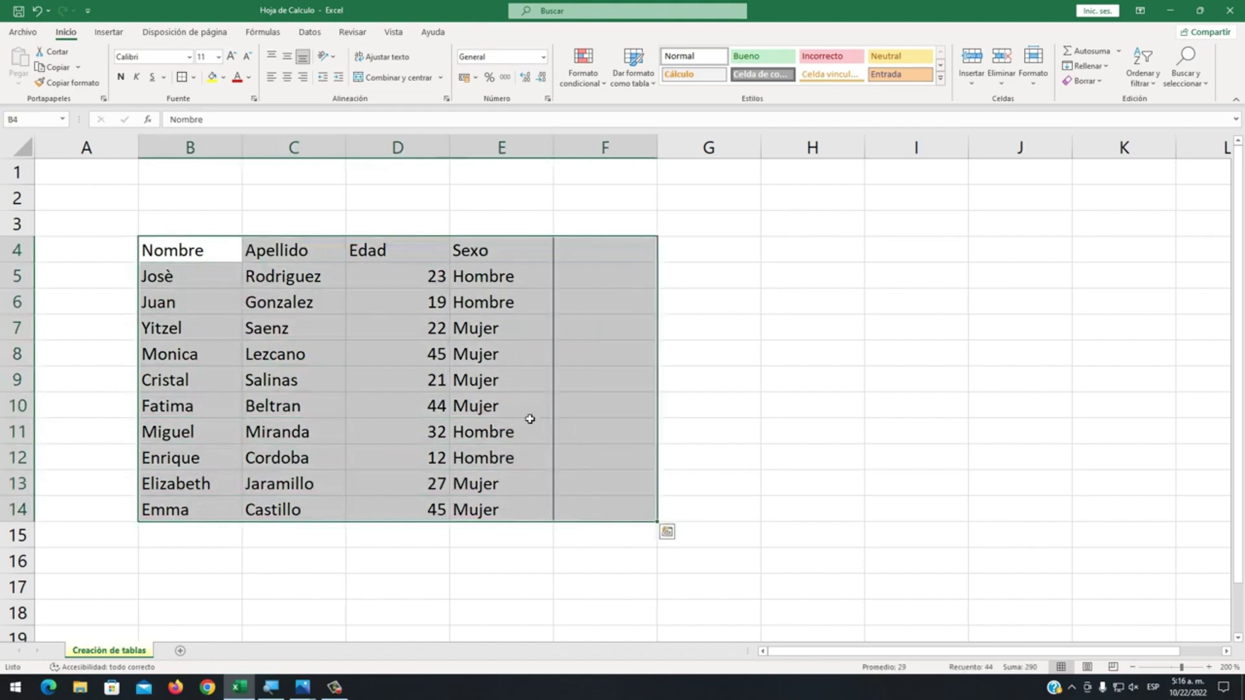
{"action": "left_click", "coordinate": [165, 254]}
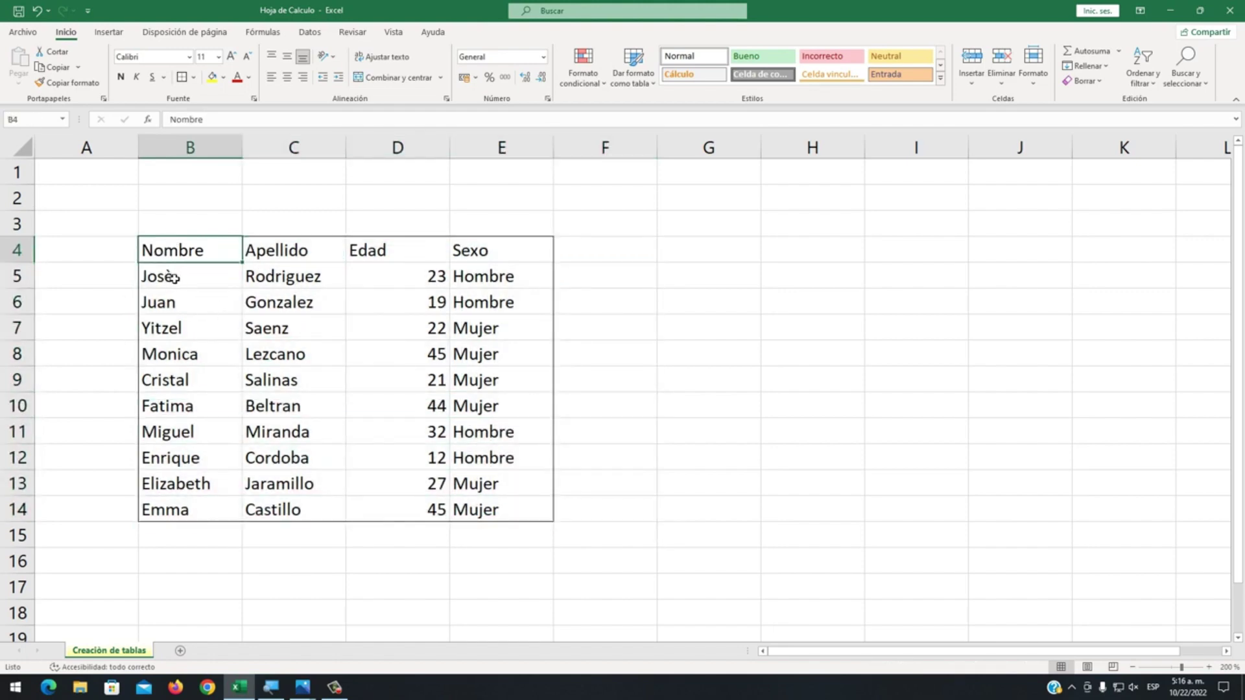
{"action": "left_click", "coordinate": [440, 280]}
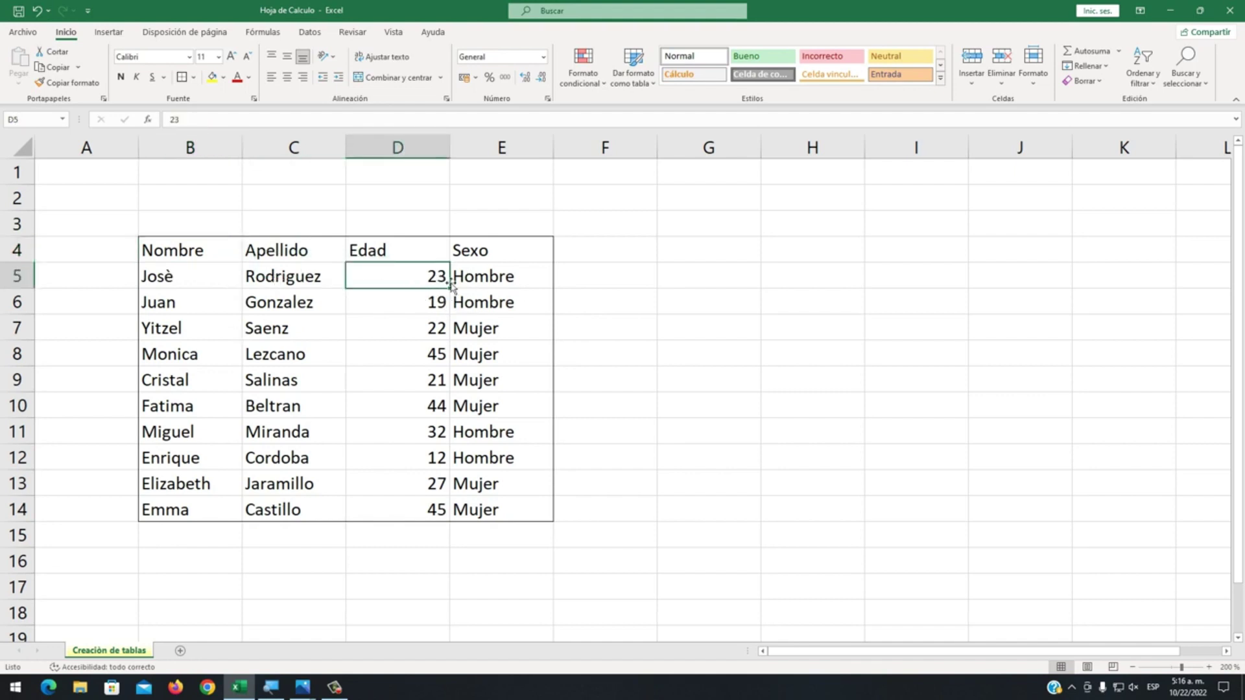
{"action": "left_click_drag", "start_coordinate": [174, 257], "coordinate": [520, 512]}
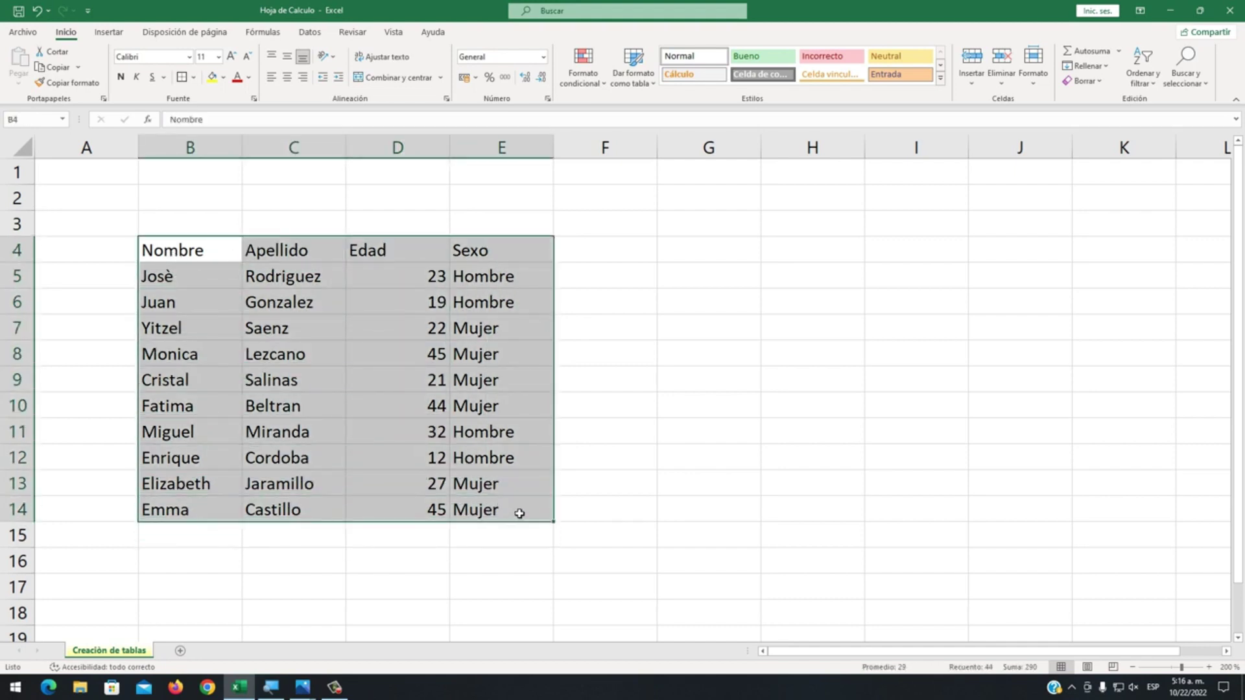
{"action": "left_click", "coordinate": [194, 77]}
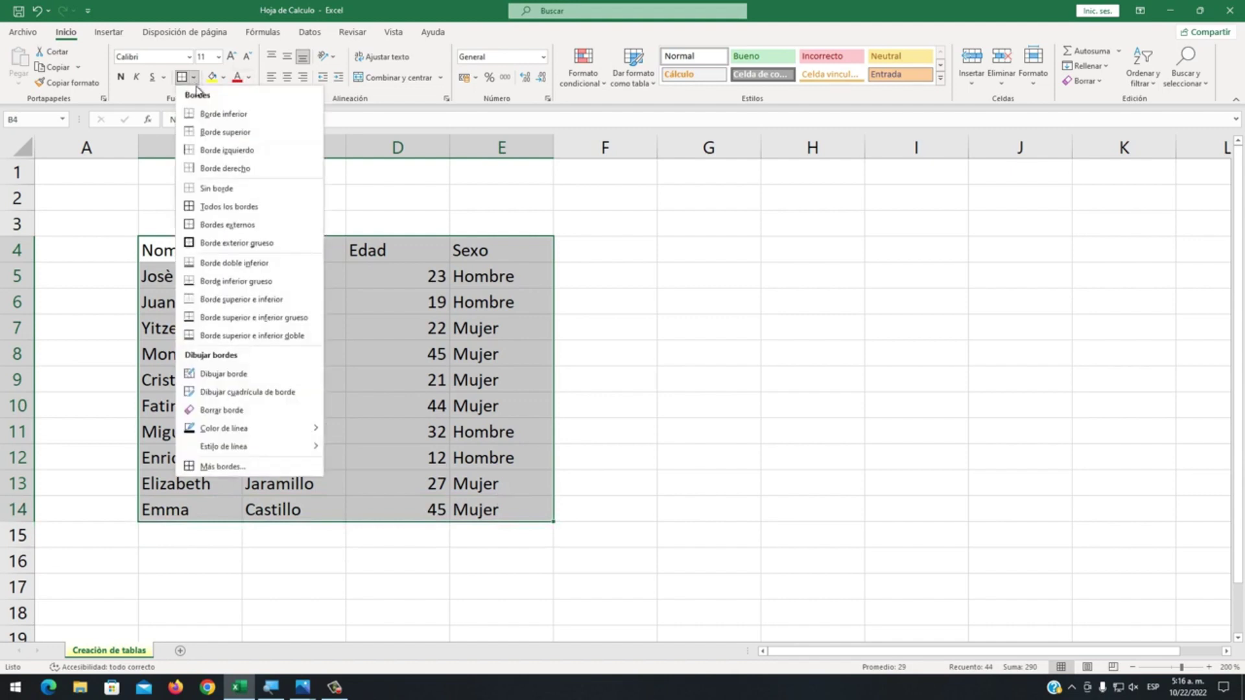
{"action": "left_click", "coordinate": [223, 207]}
{"action": "left_click", "coordinate": [509, 378]}
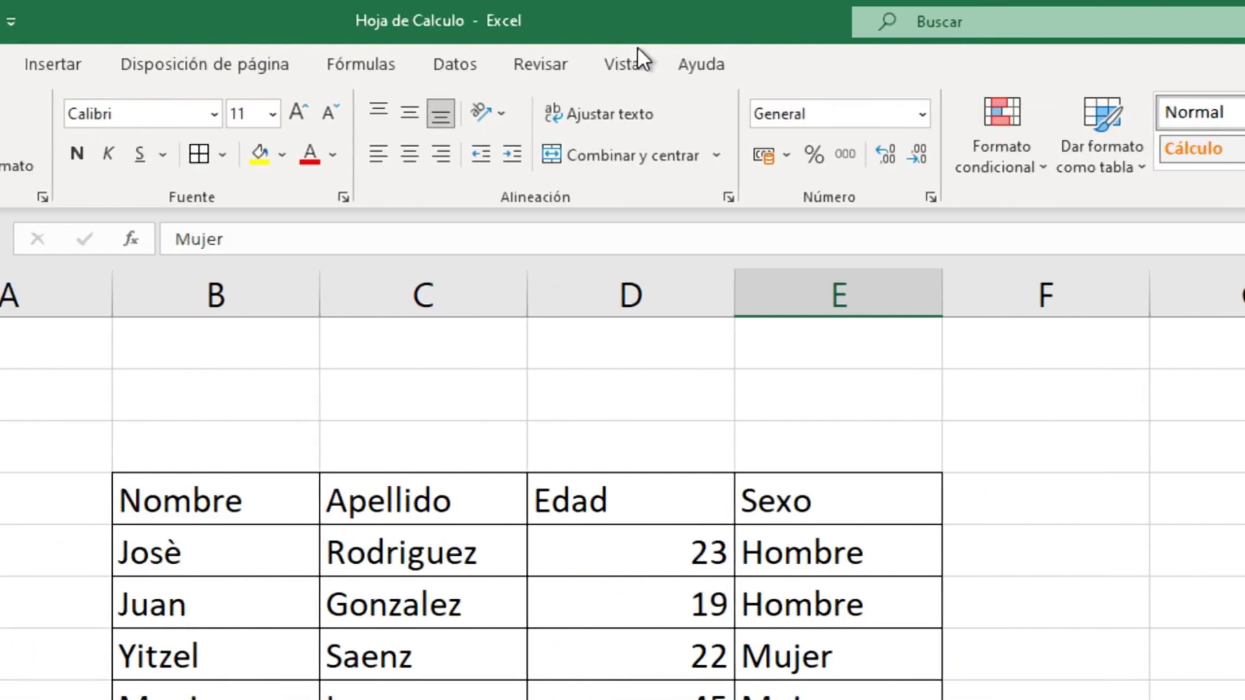
{"action": "left_click", "coordinate": [637, 60]}
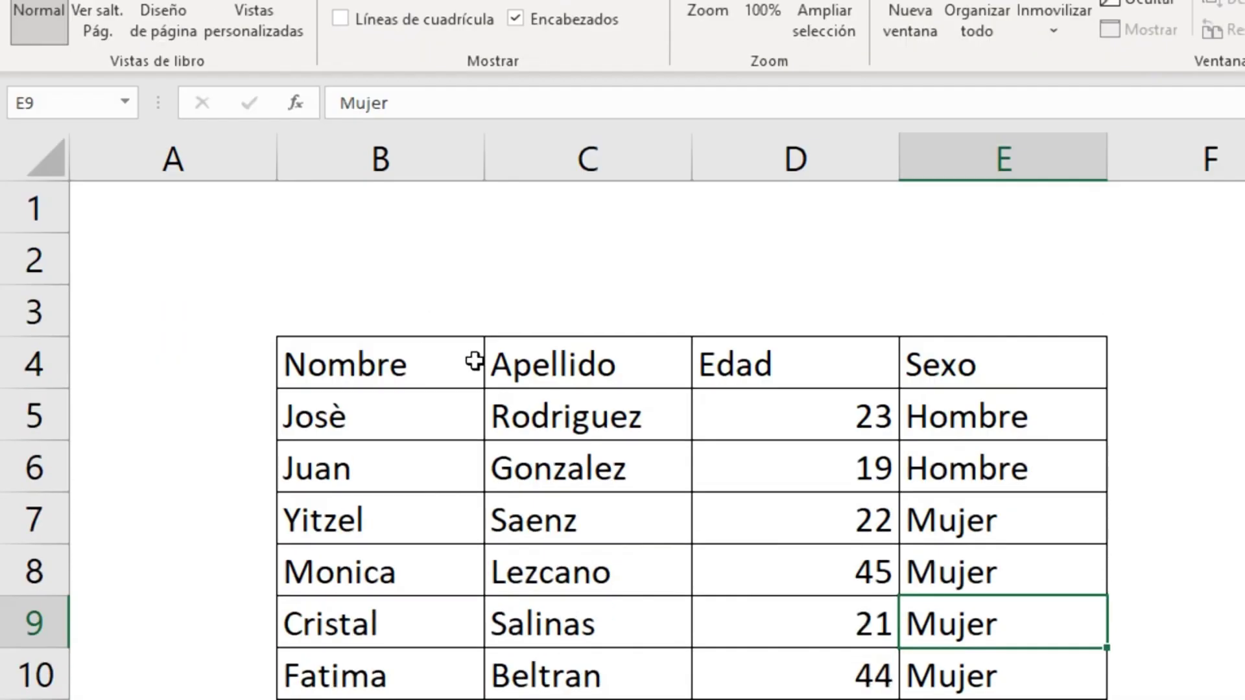
{"action": "scroll", "coordinate": [518, 356], "scroll_direction": "down", "scroll_amount": 2}
{"action": "scroll", "coordinate": [559, 358], "scroll_direction": "up", "scroll_amount": 1}
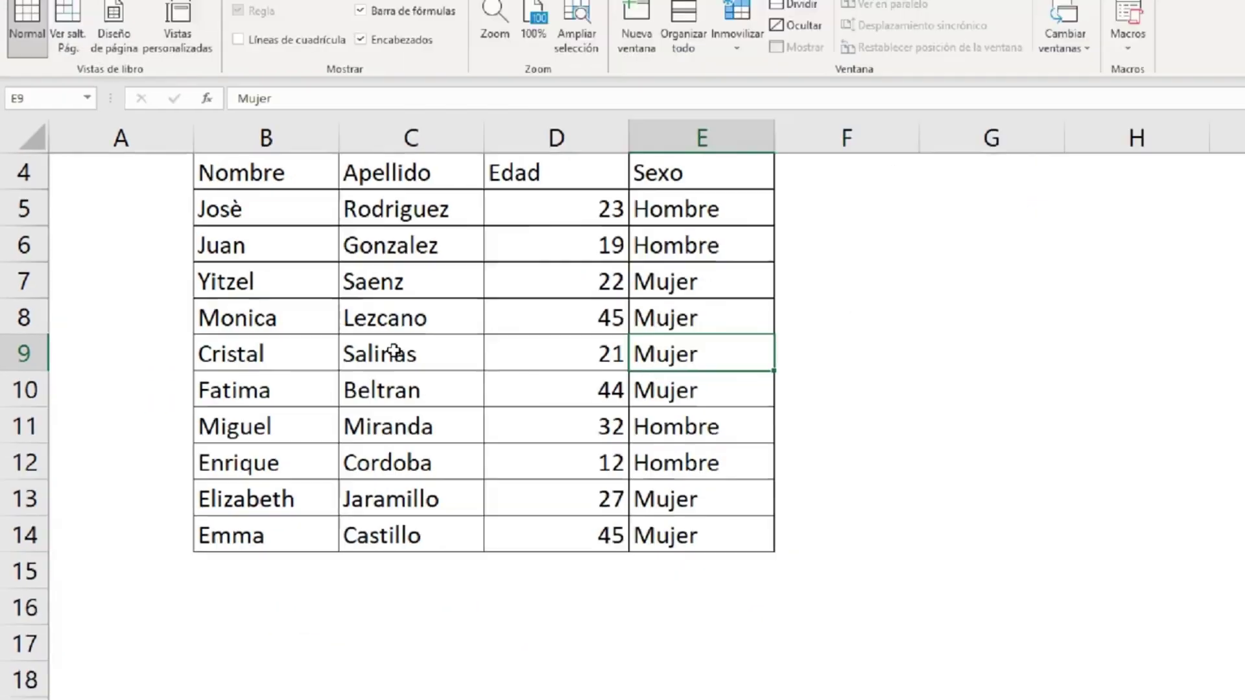
{"action": "scroll", "coordinate": [585, 334], "scroll_direction": "up", "scroll_amount": 1}
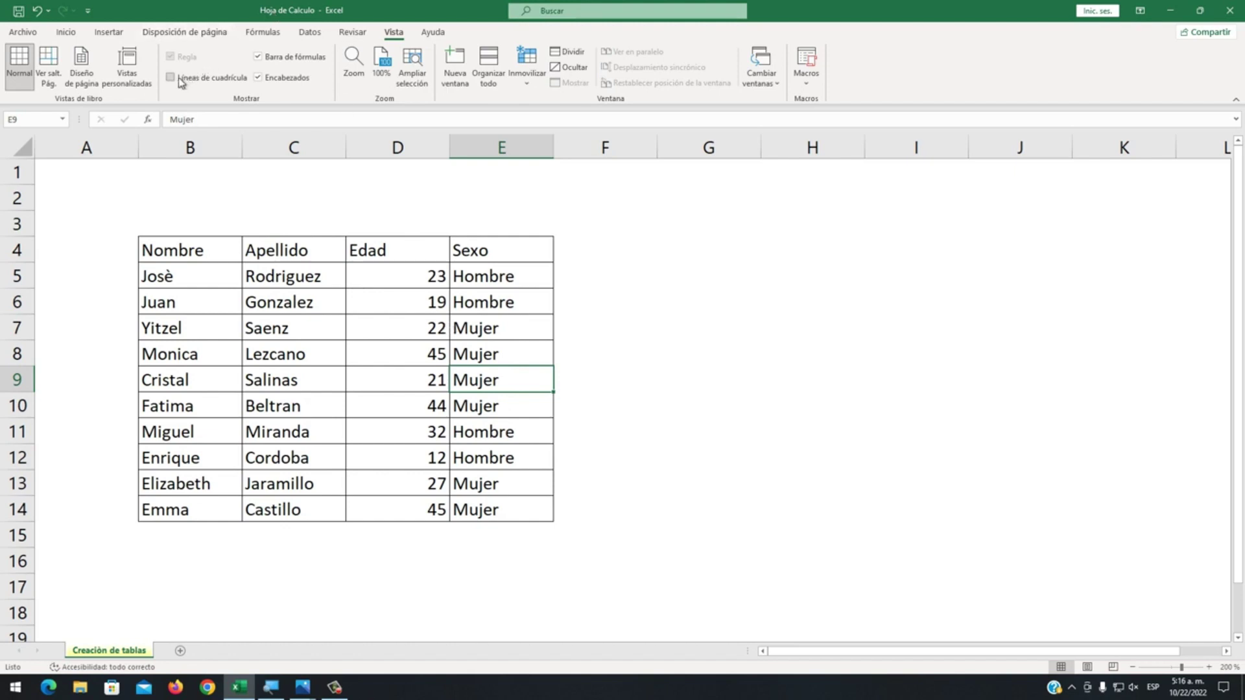
{"action": "left_click", "coordinate": [180, 77]}
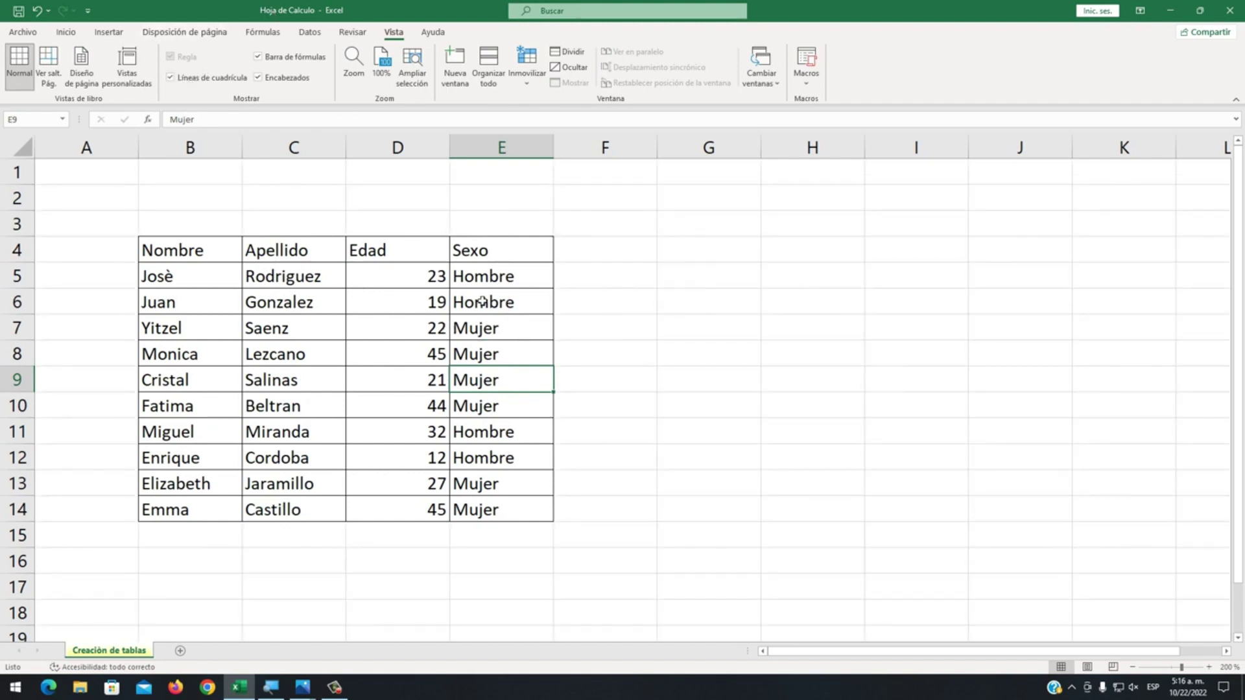
{"action": "left_click", "coordinate": [66, 32]}
{"action": "key", "text": "Right"}
{"action": "key", "text": "Right"}
{"action": "key", "text": "Up"}
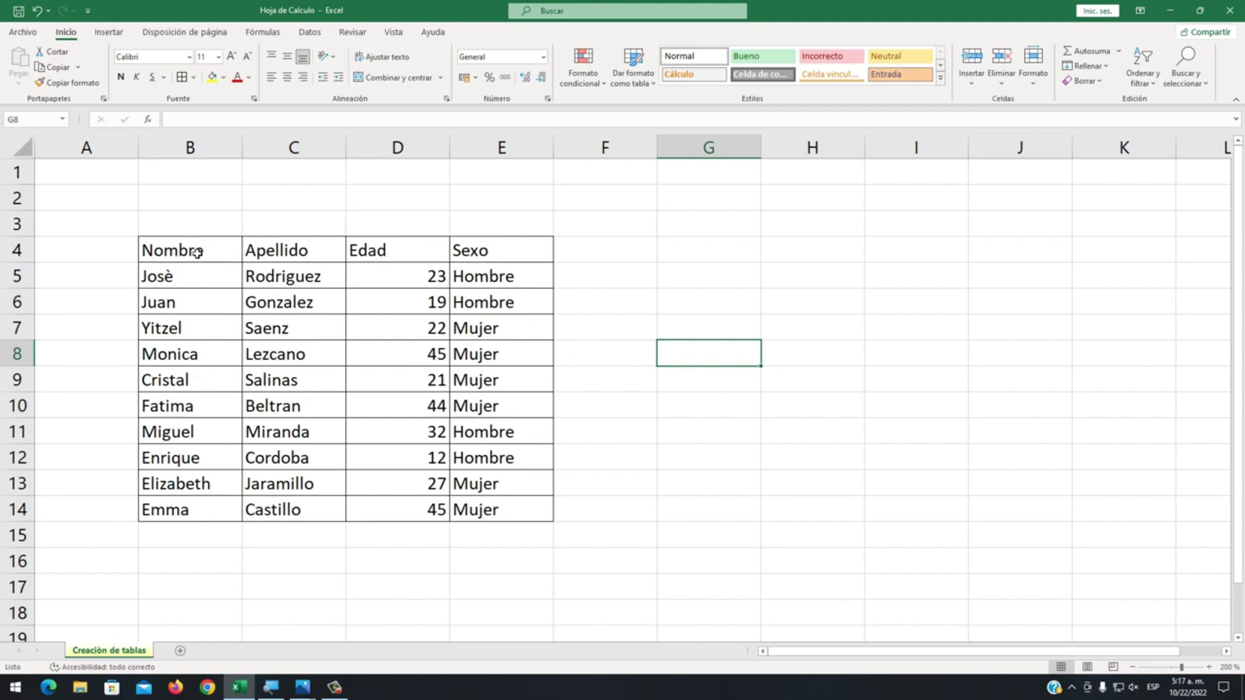
- Fill the B4:E4 header row with the orange standard colour
{"action": "mouse_move", "coordinate": [197, 253]}
{"action": "left_mouse_down"}
{"action": "mouse_move", "coordinate": [522, 242]}
{"action": "mouse_move", "coordinate": [186, 247]}
{"action": "left_mouse_up"}
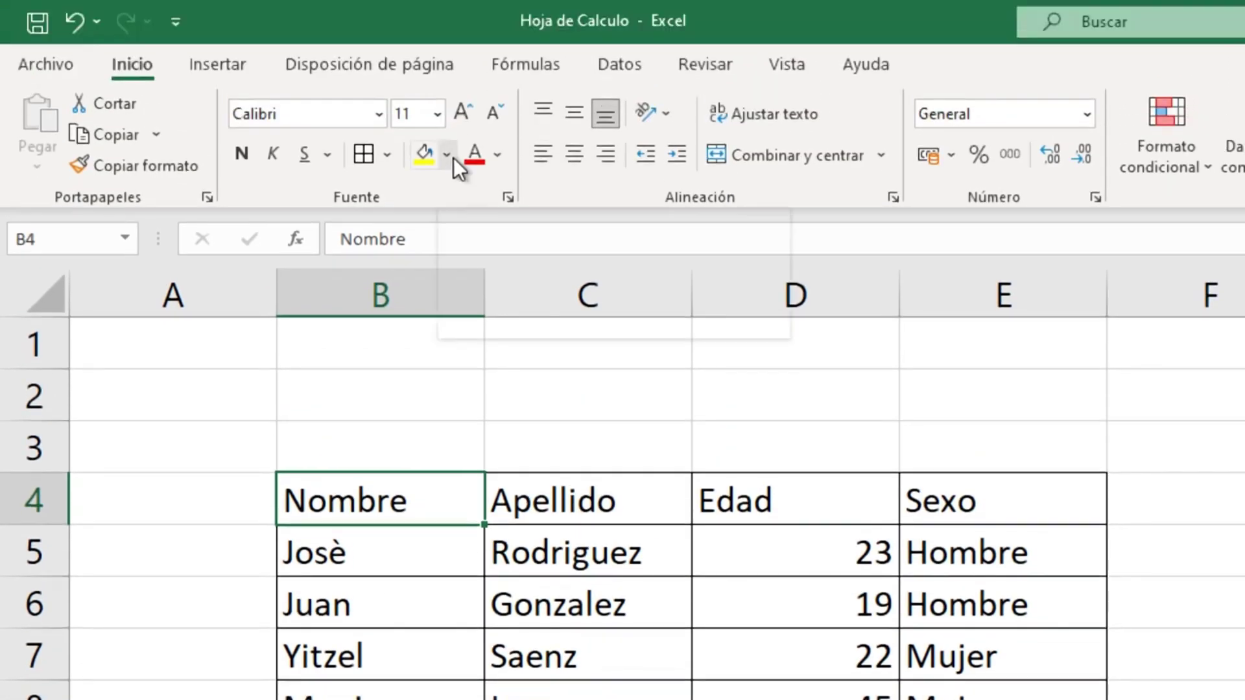
{"action": "left_click", "coordinate": [452, 156]}
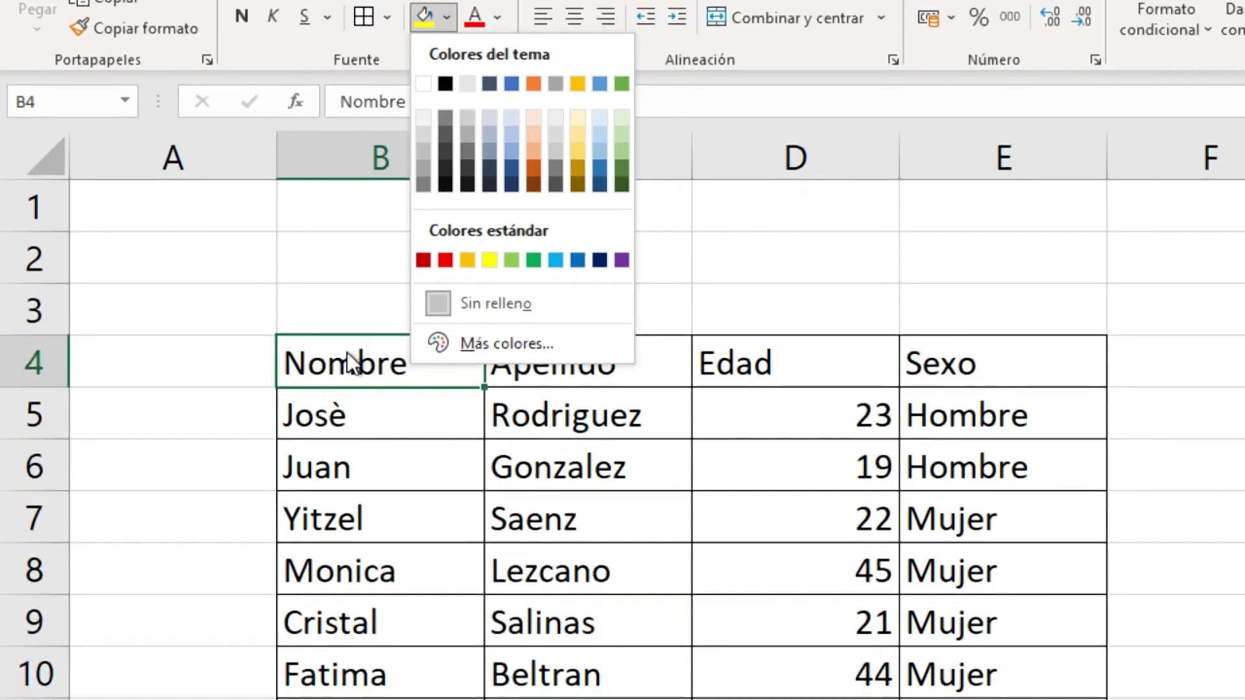
{"action": "left_click", "coordinate": [342, 353]}
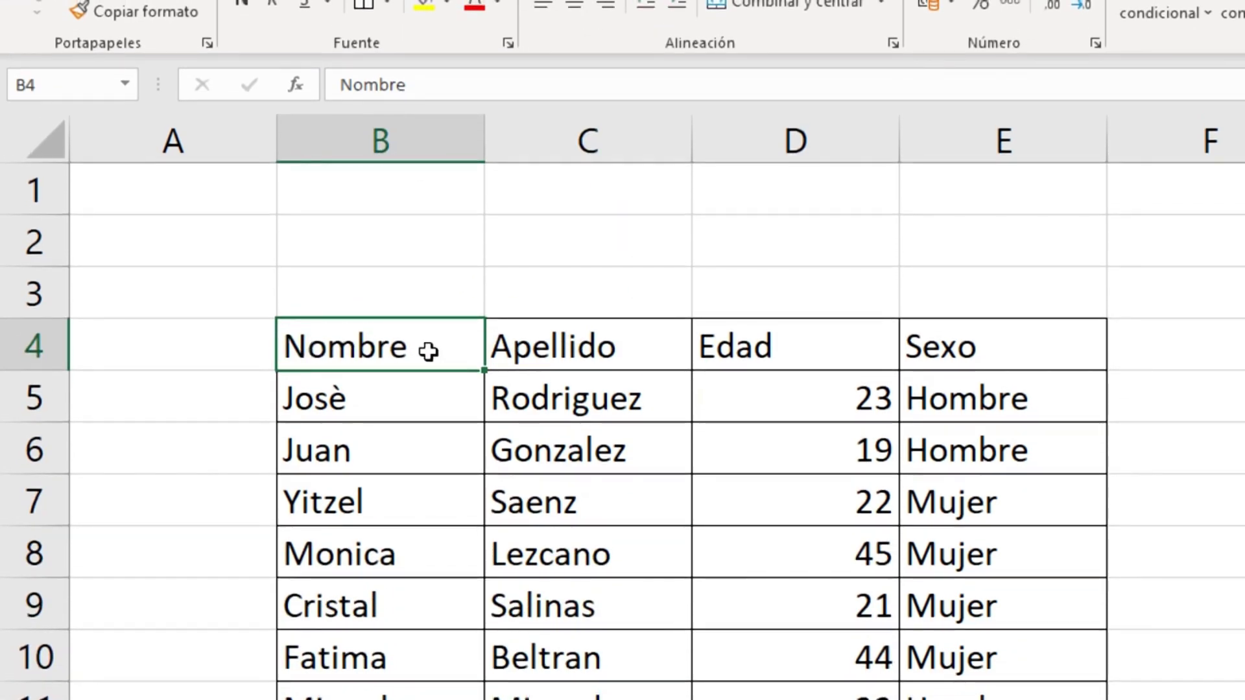
{"action": "left_click_drag", "start_coordinate": [425, 353], "coordinate": [786, 350]}
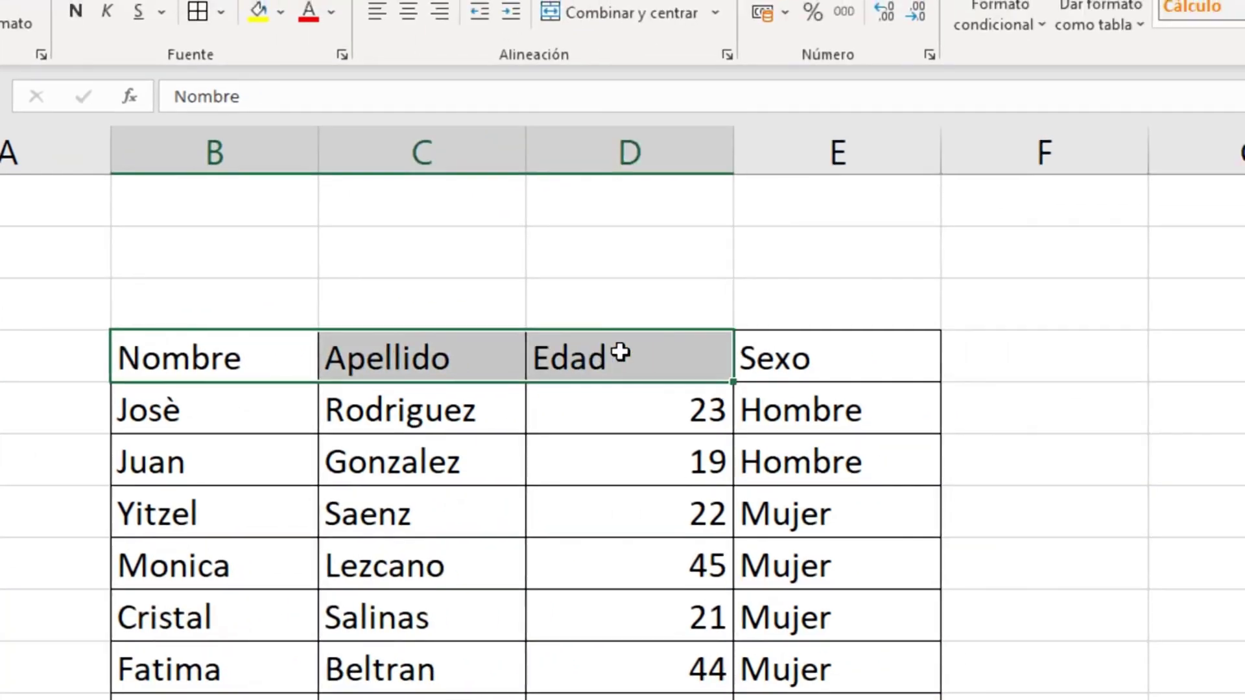
{"action": "left_click_drag", "start_coordinate": [621, 352], "coordinate": [778, 357]}
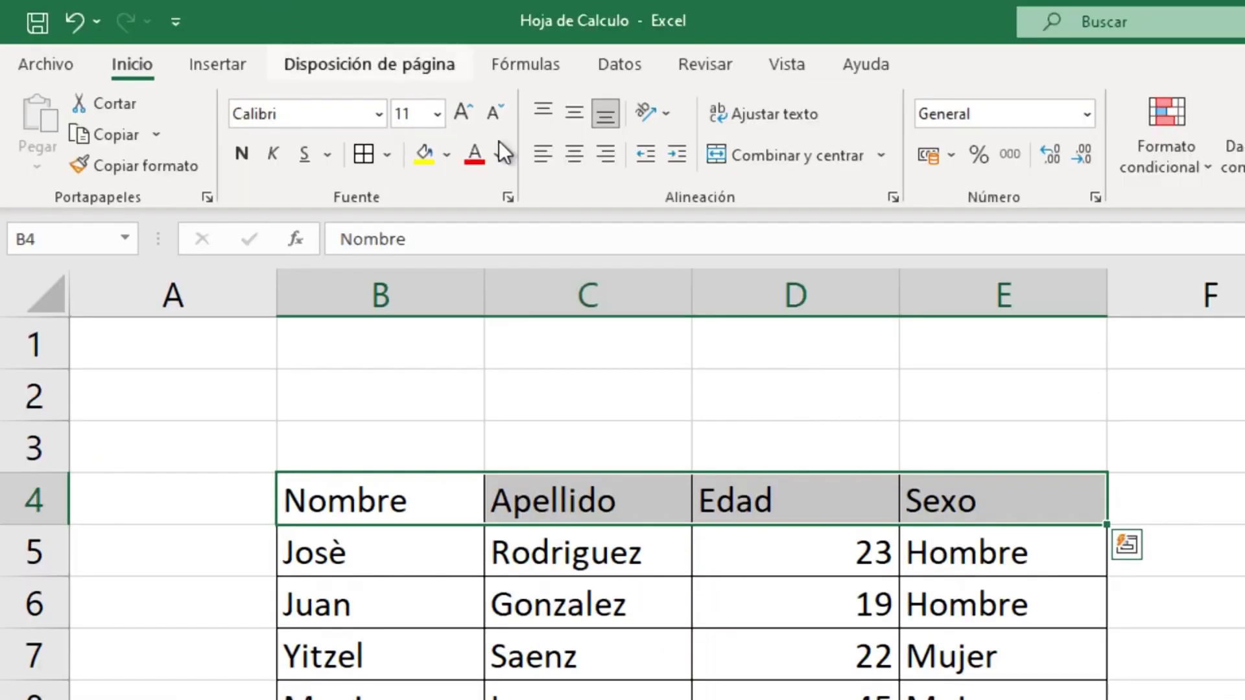
{"action": "left_click", "coordinate": [448, 150]}
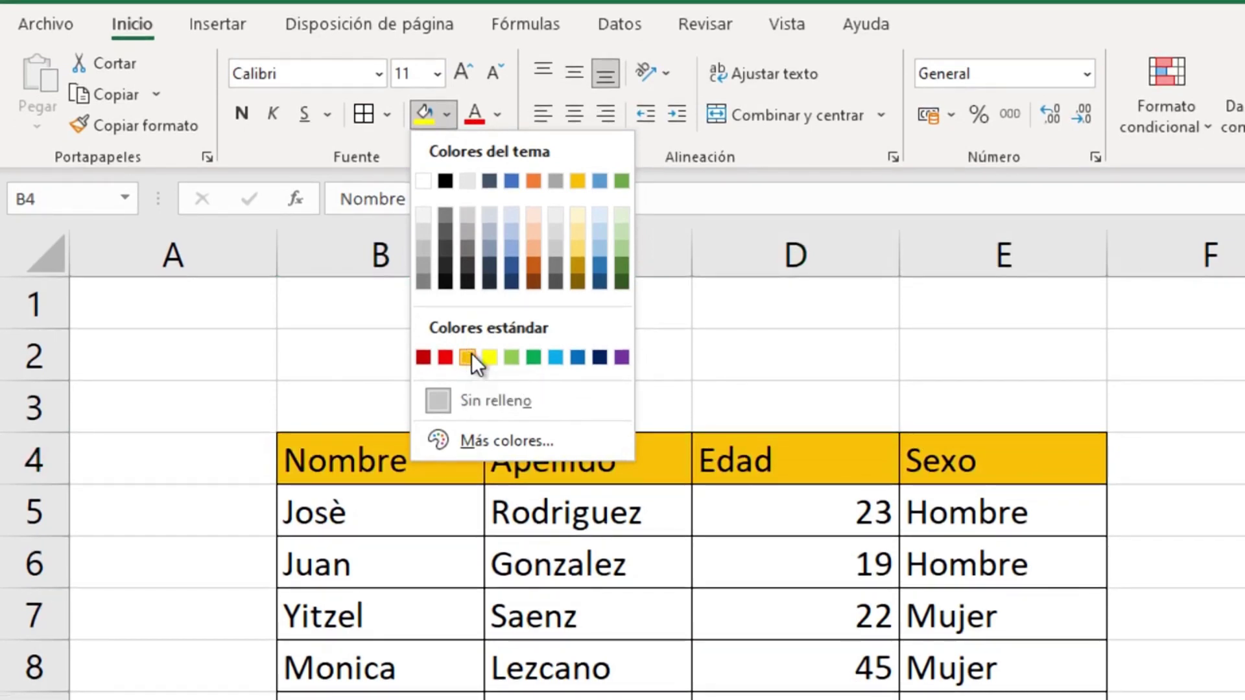
{"action": "left_click", "coordinate": [472, 354]}
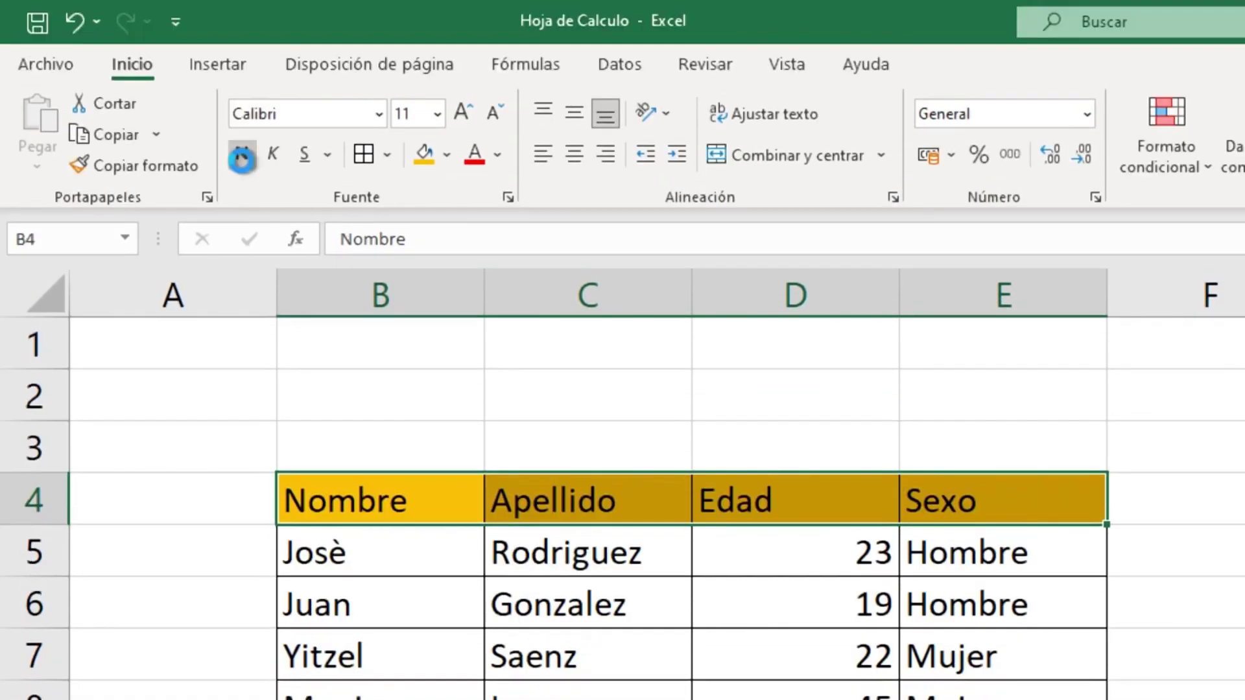
- Make the header labels bold, leaving them without italic or underline
{"action": "left_click", "coordinate": [242, 156]}
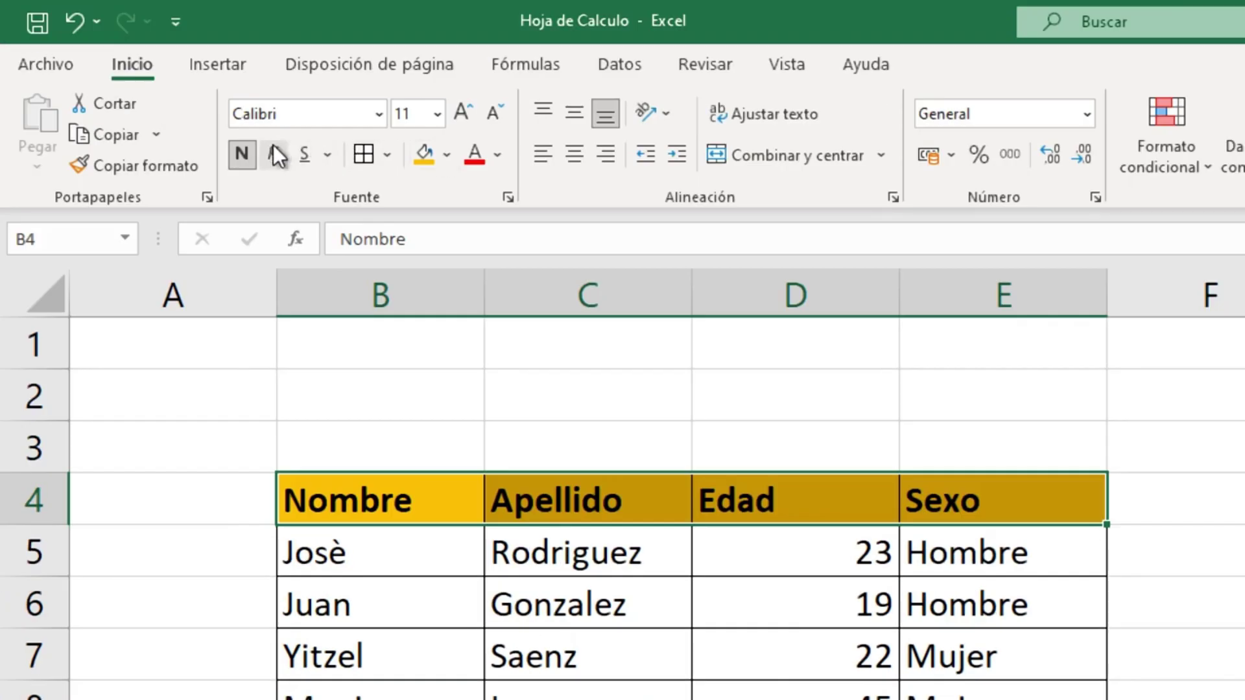
{"action": "left_click", "coordinate": [278, 153]}
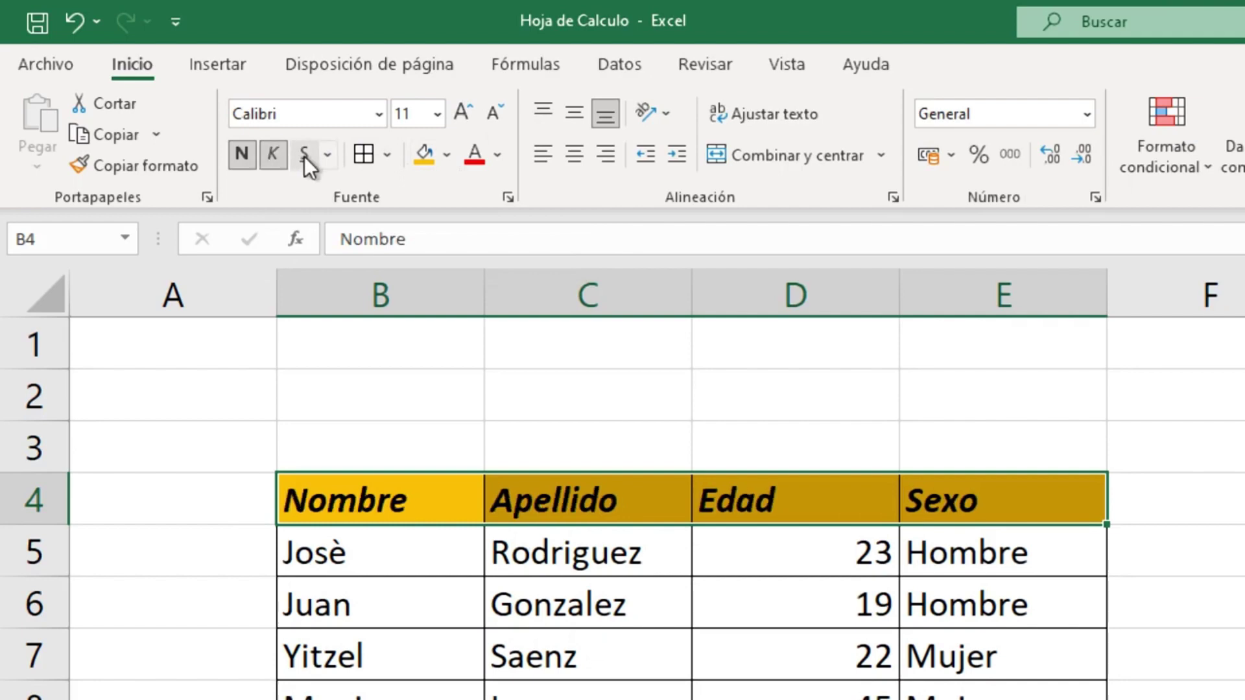
{"action": "left_click", "coordinate": [305, 156]}
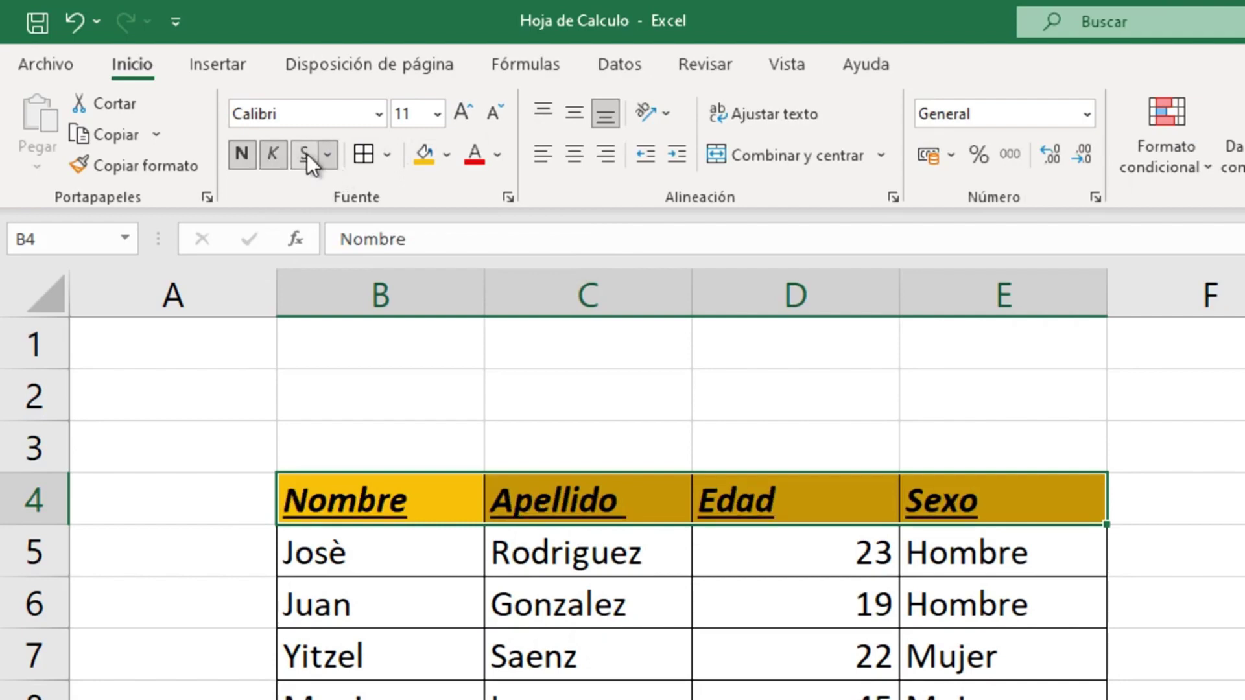
{"action": "left_click", "coordinate": [305, 154]}
{"action": "left_click", "coordinate": [270, 161]}
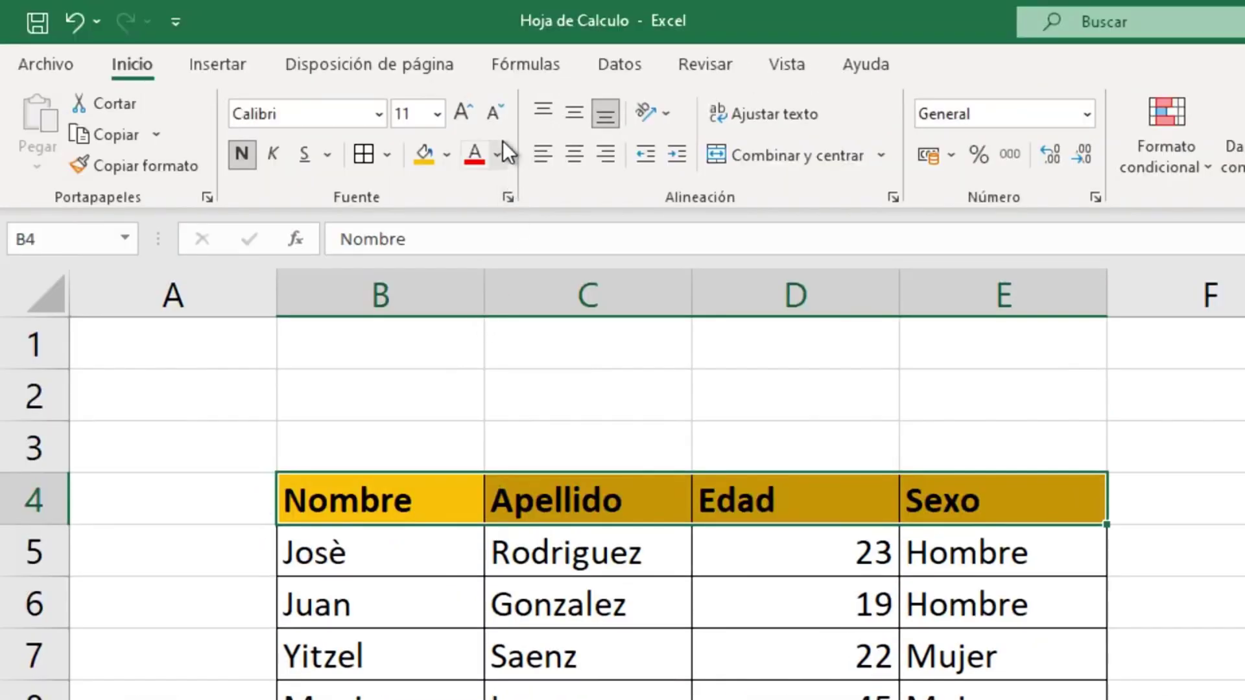
{"action": "left_click", "coordinate": [502, 147]}
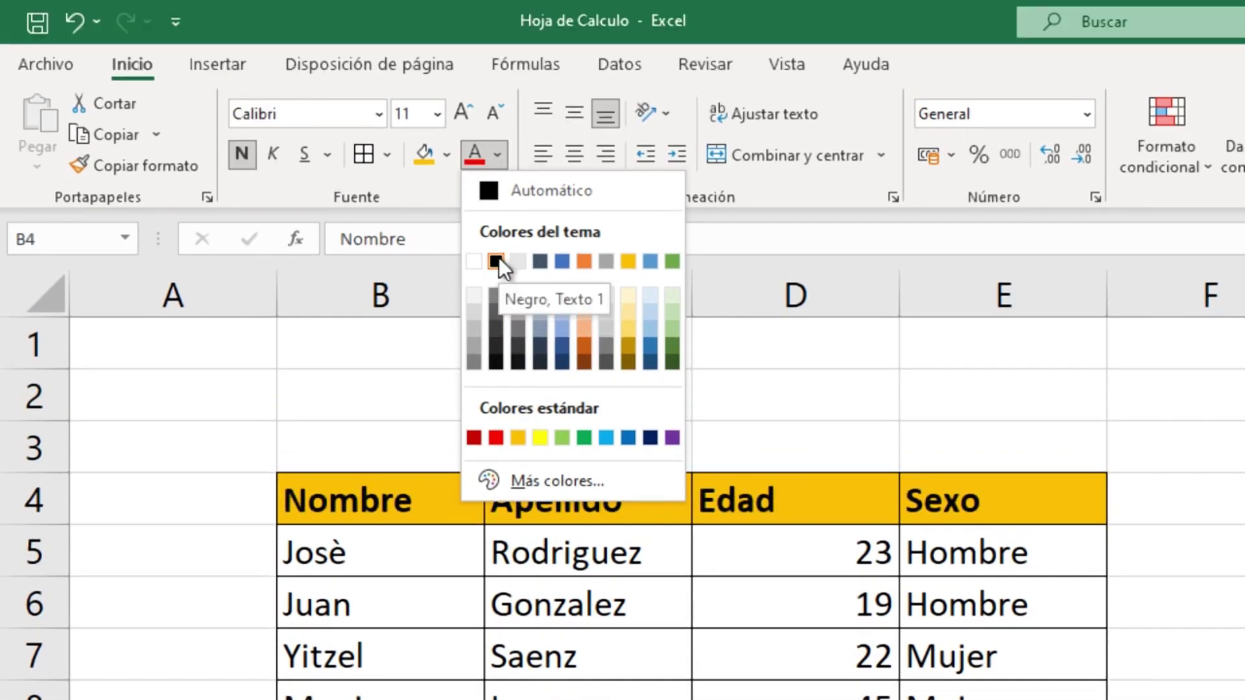
{"action": "left_click", "coordinate": [496, 261]}
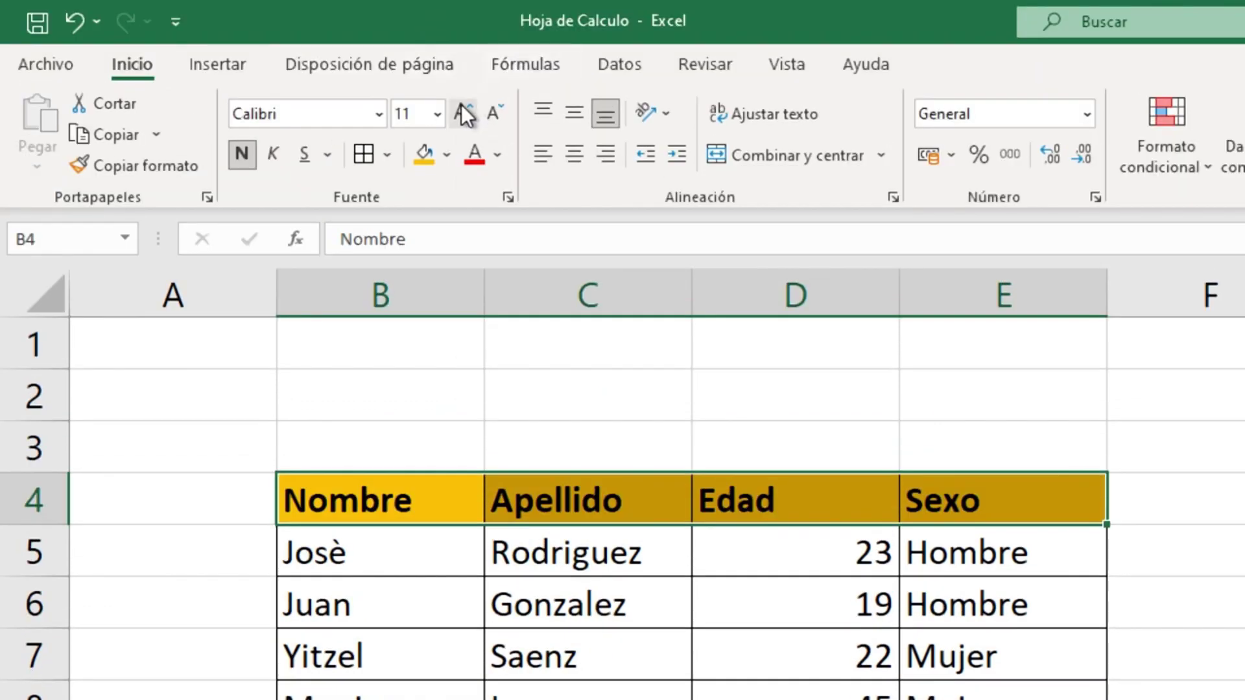
{"action": "left_click", "coordinate": [469, 114]}
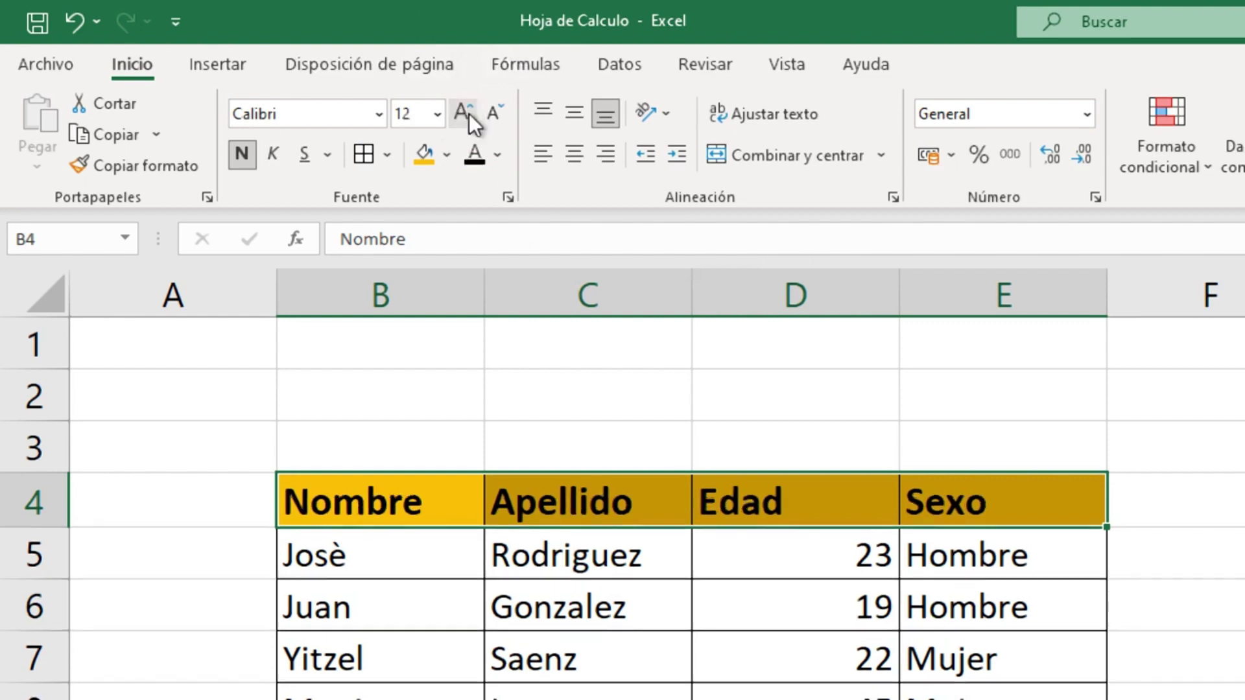
{"action": "left_click", "coordinate": [469, 114]}
{"action": "left_click", "coordinate": [469, 114]}
{"action": "left_click", "coordinate": [469, 114]}
{"action": "triple_click", "coordinate": [469, 114]}
{"action": "double_click", "coordinate": [469, 115]}
{"action": "double_click", "coordinate": [468, 114]}
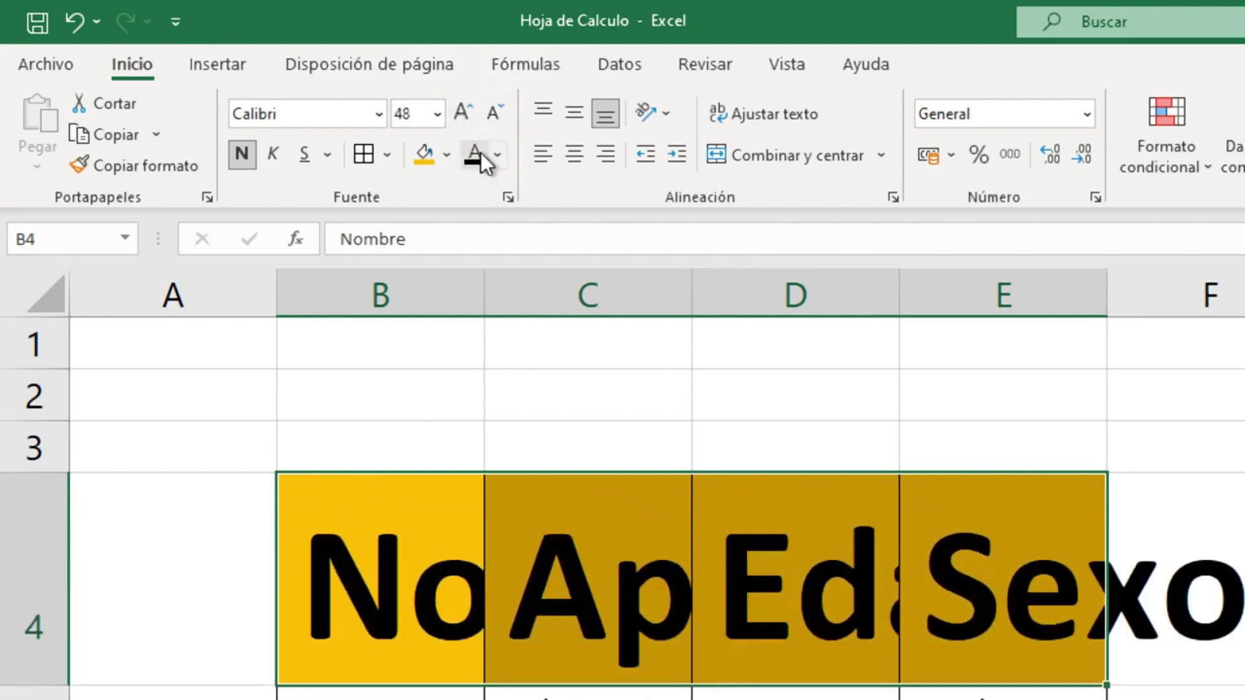
{"action": "double_click", "coordinate": [494, 116]}
{"action": "double_click", "coordinate": [494, 116]}
{"action": "double_click", "coordinate": [494, 116]}
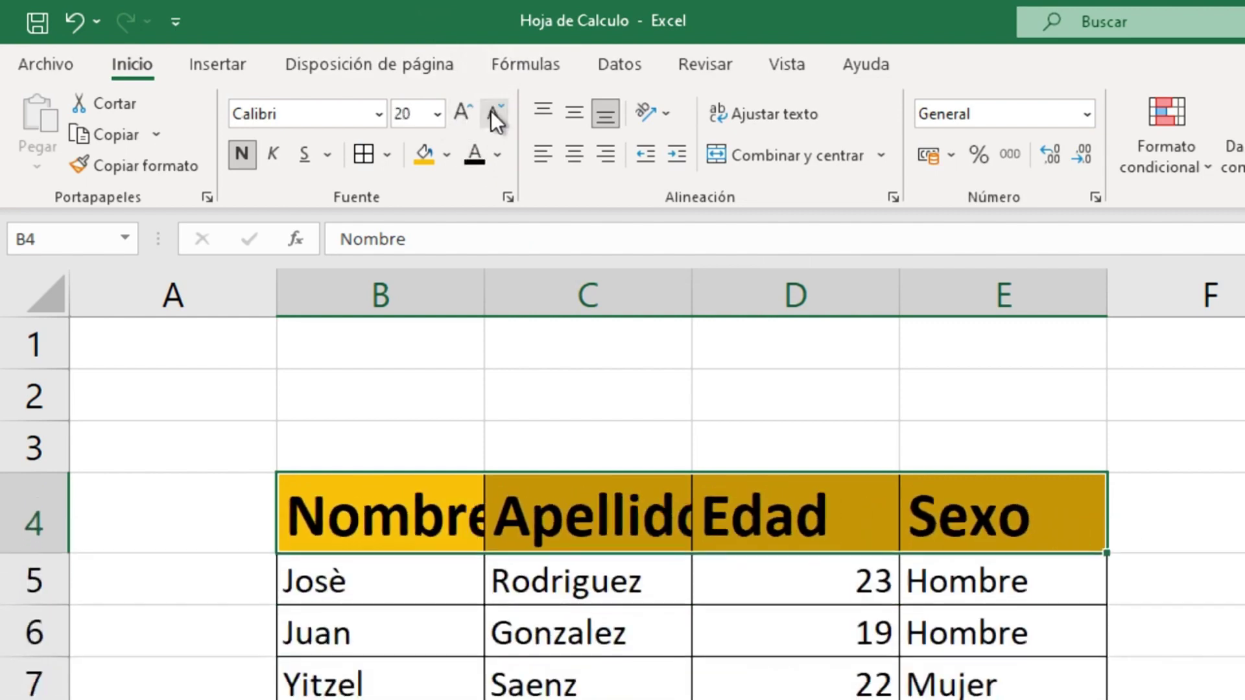
{"action": "double_click", "coordinate": [494, 116]}
{"action": "left_click", "coordinate": [494, 116]}
{"action": "left_click", "coordinate": [494, 117]}
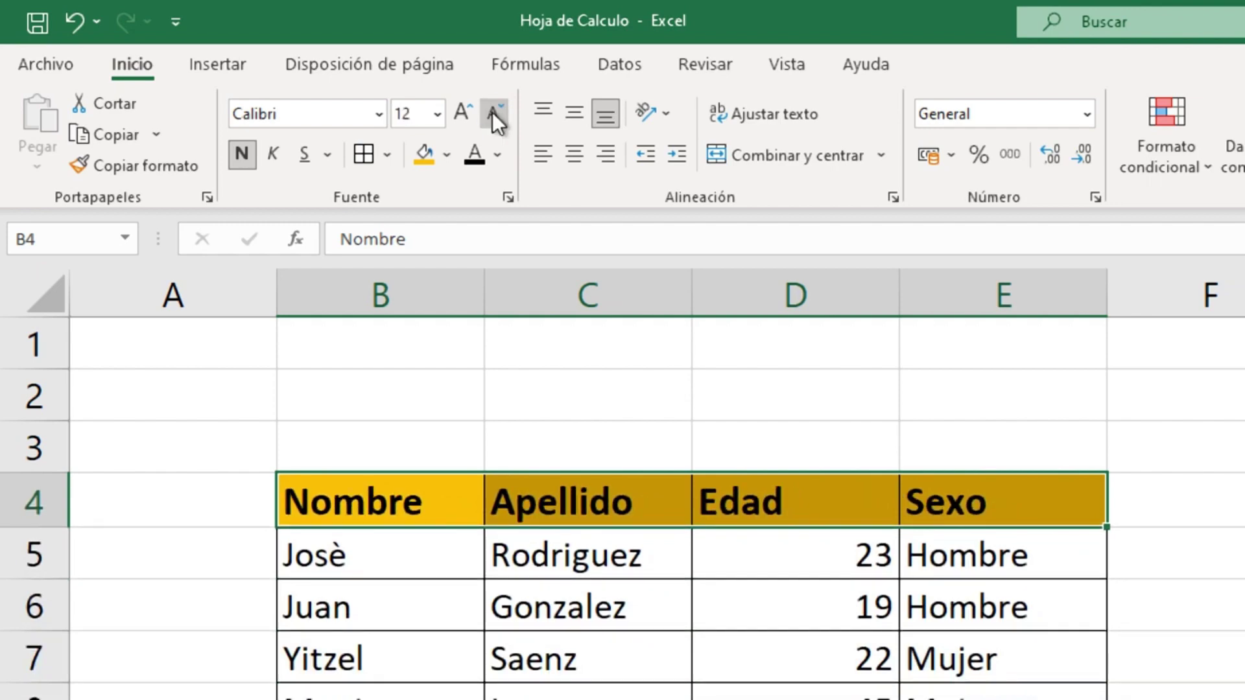
{"action": "left_click", "coordinate": [492, 111]}
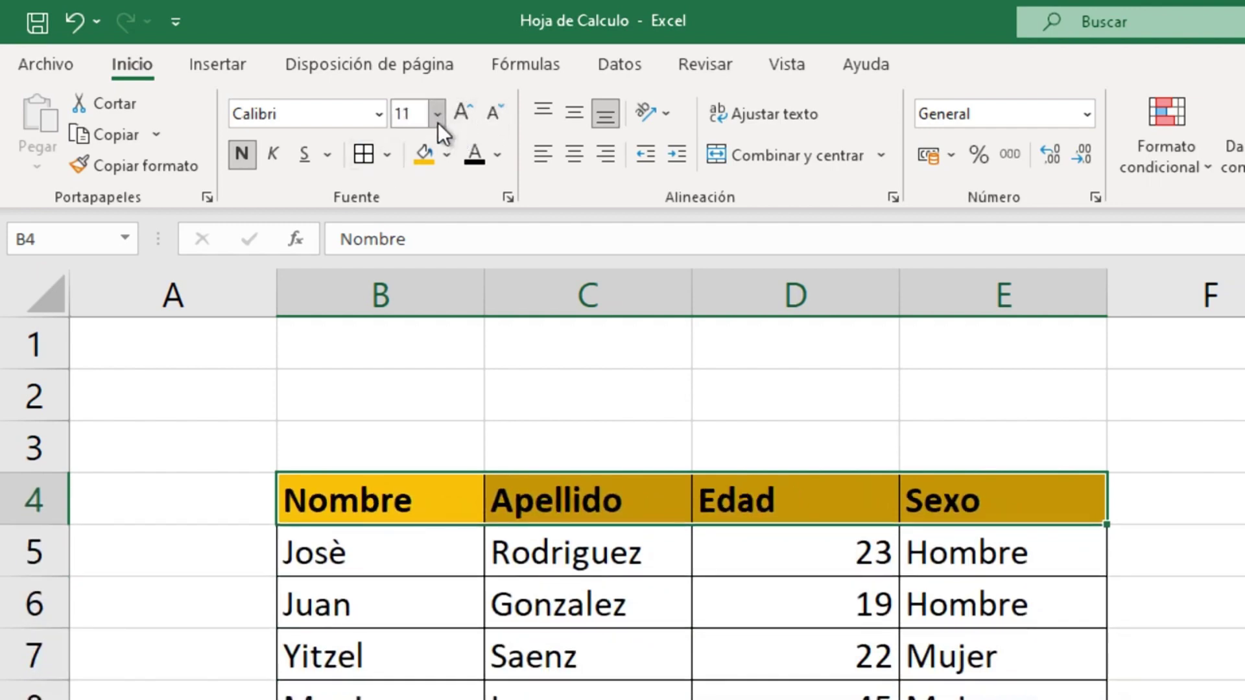
{"action": "left_click", "coordinate": [437, 123]}
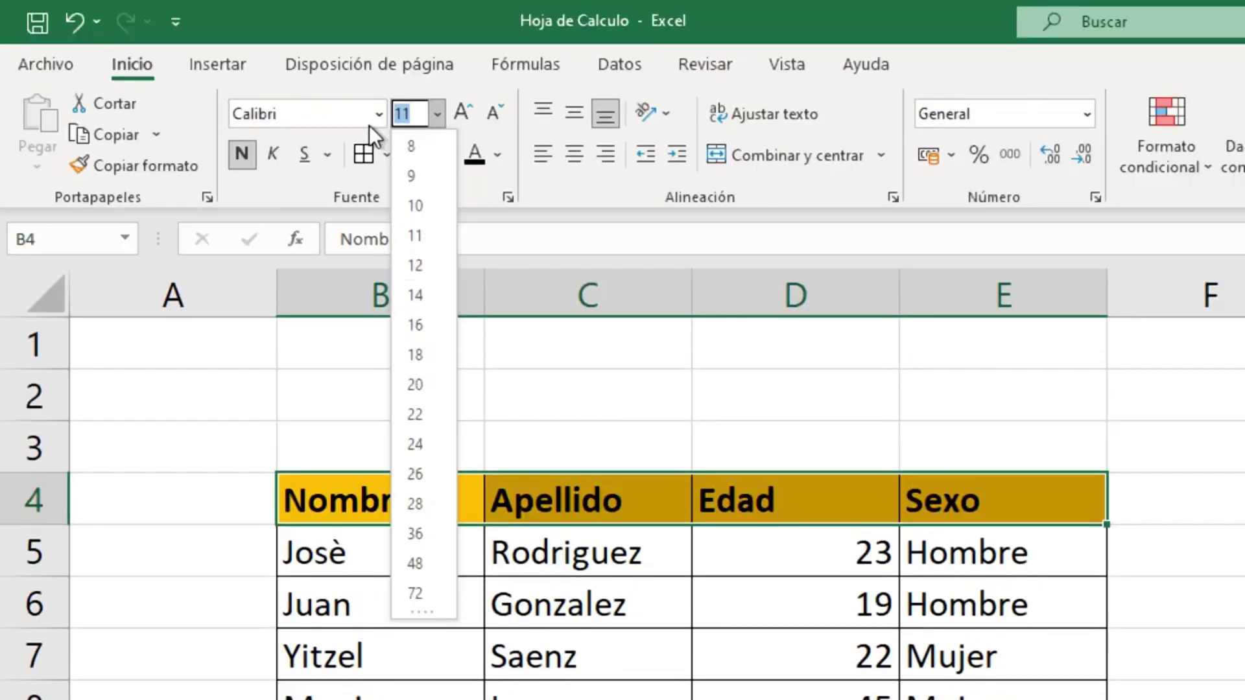
{"action": "left_click", "coordinate": [373, 120]}
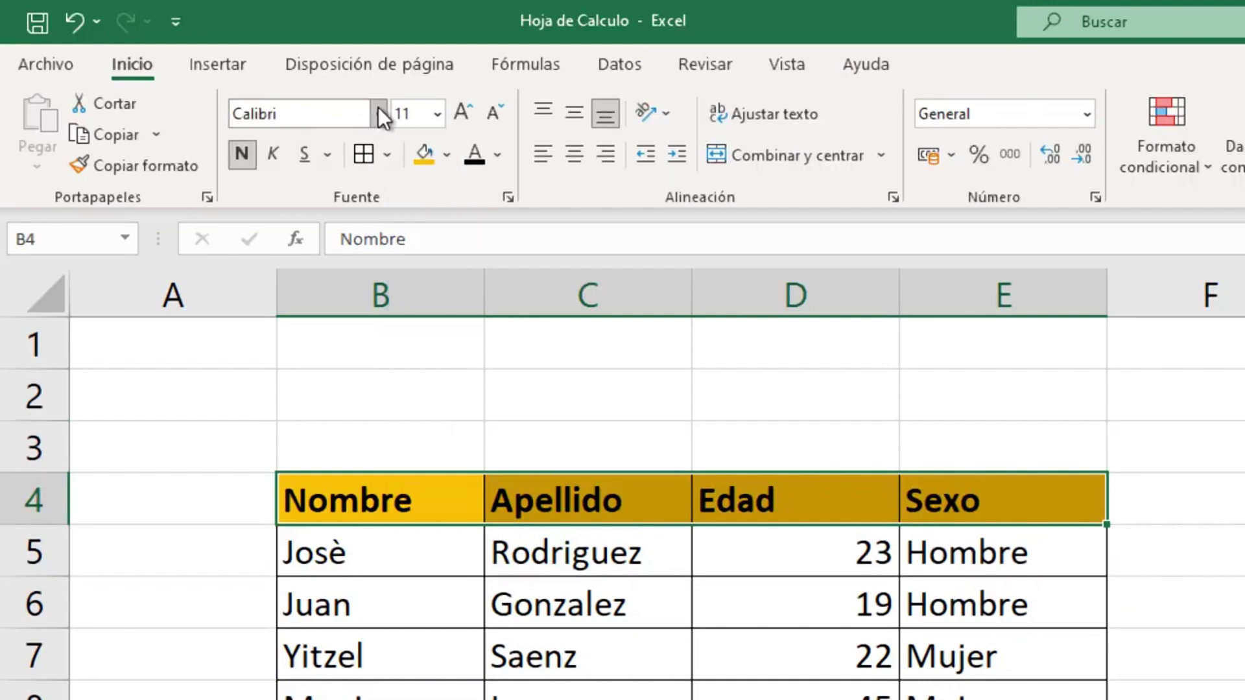
{"action": "left_click", "coordinate": [378, 109]}
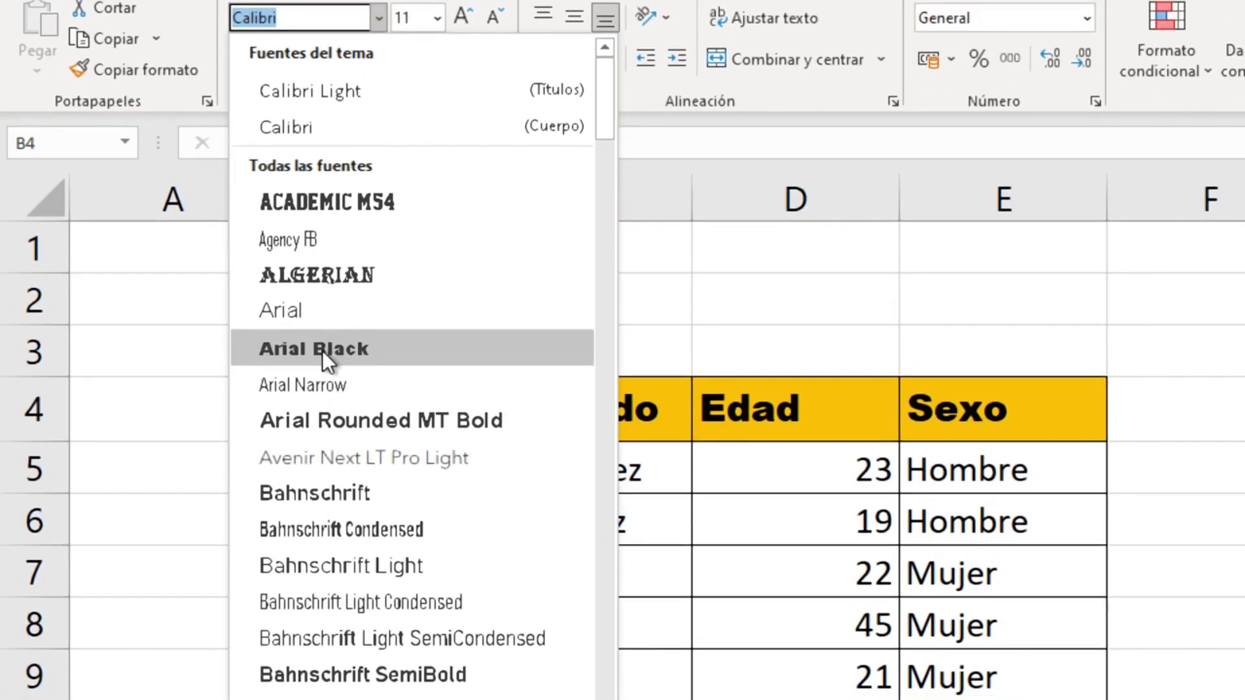
{"action": "scroll", "coordinate": [388, 352], "scroll_direction": "down", "scroll_amount": 10}
{"action": "scroll", "coordinate": [388, 352], "scroll_direction": "up", "scroll_amount": 3}
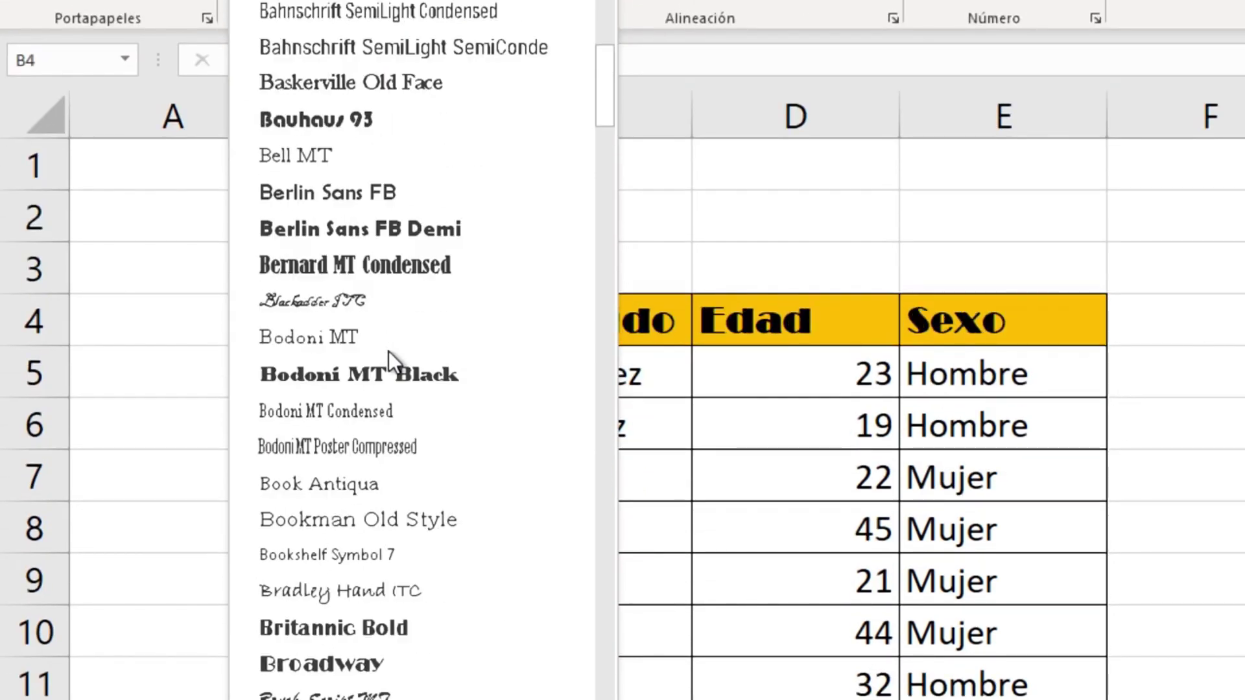
{"action": "scroll", "coordinate": [387, 351], "scroll_direction": "up", "scroll_amount": 6}
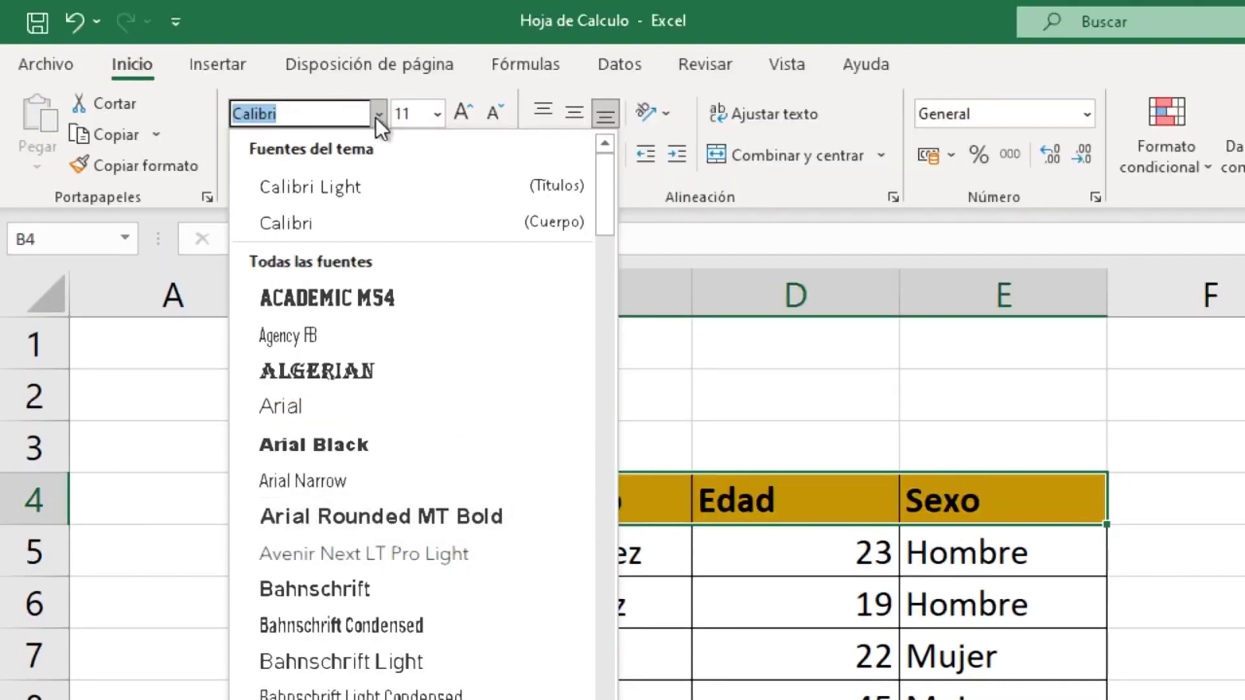
{"action": "left_click", "coordinate": [360, 114]}
{"action": "left_click", "coordinate": [380, 113]}
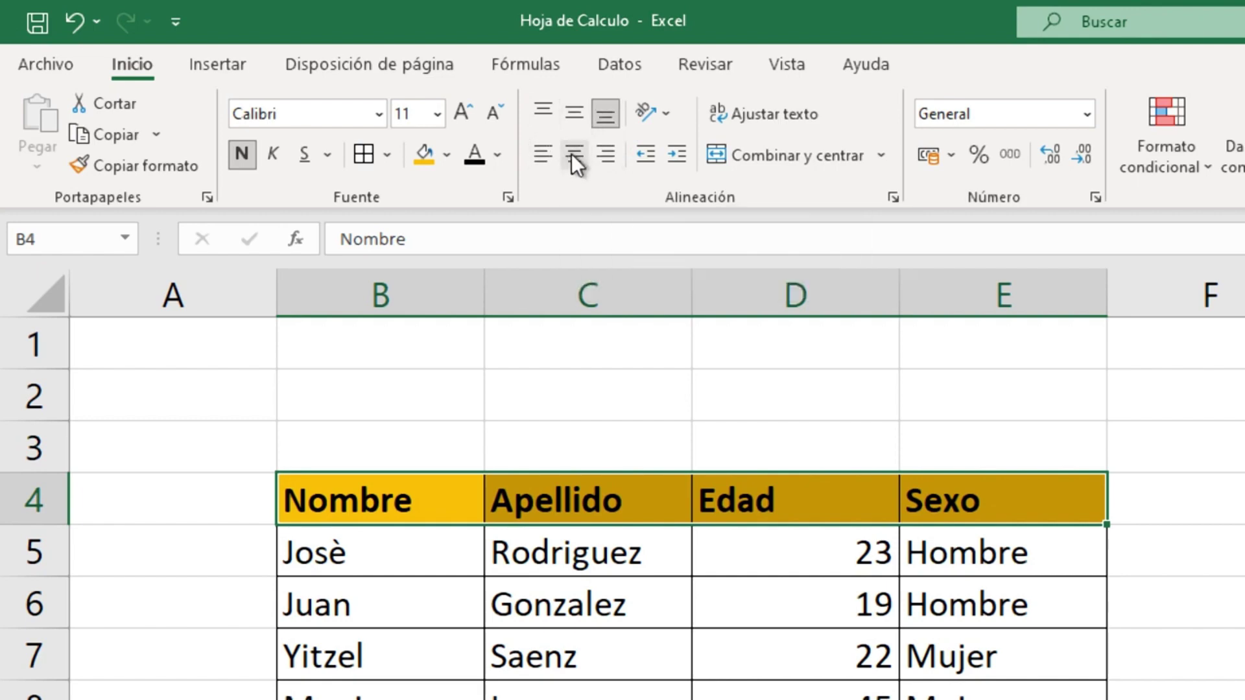
- Centre the header labels horizontally and middle-align them vertically
{"action": "left_click", "coordinate": [608, 154]}
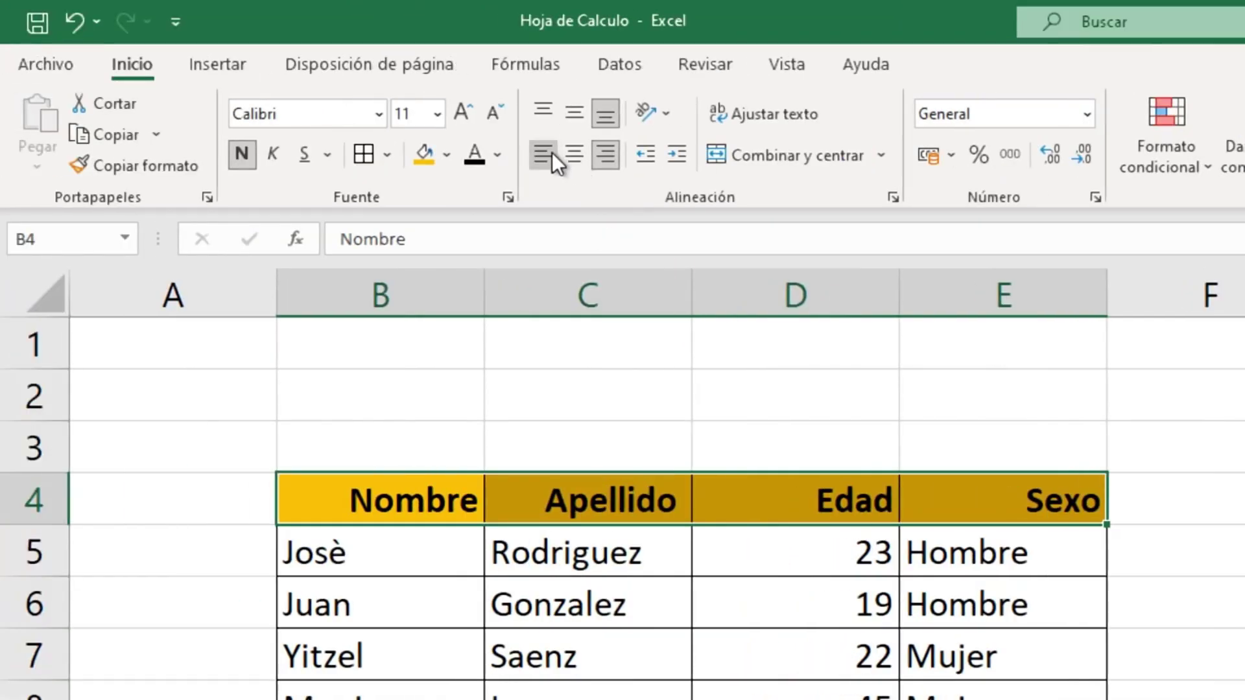
{"action": "left_click", "coordinate": [551, 153]}
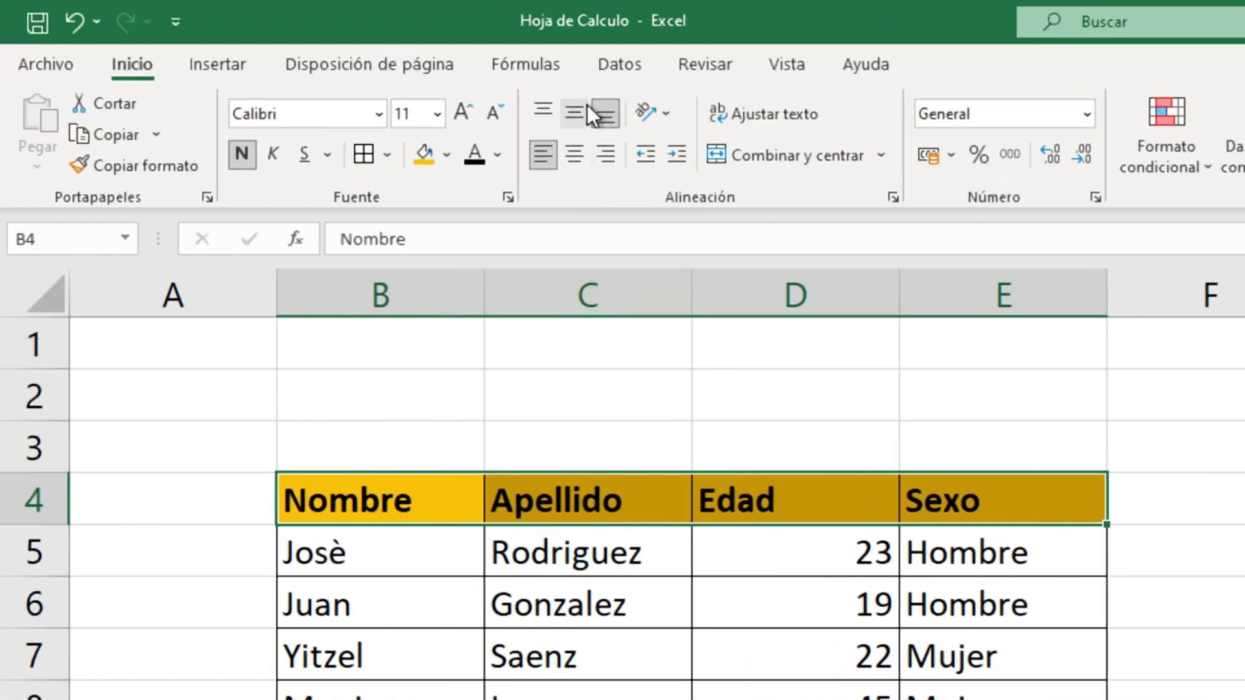
{"action": "left_click", "coordinate": [575, 107]}
{"action": "left_click", "coordinate": [574, 156]}
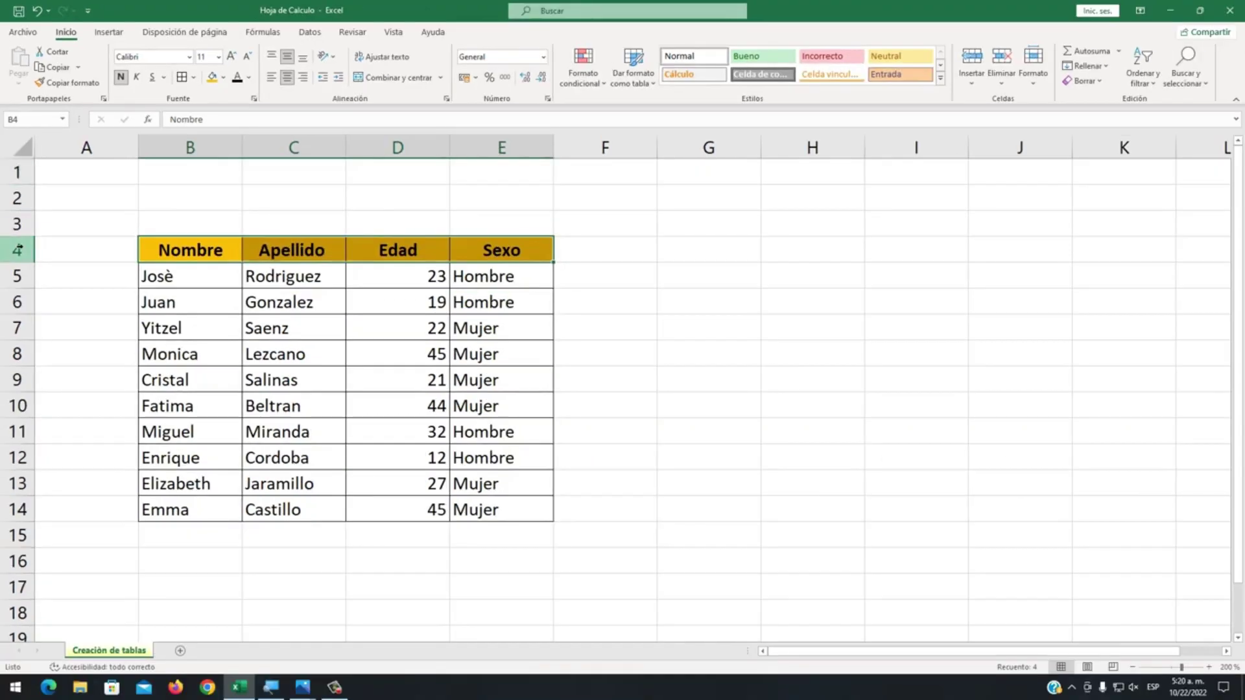
- Apply Alinear en el medio and Centrar to B4:E4, then shorten row 4
{"action": "left_click_drag", "start_coordinate": [23, 260], "coordinate": [25, 287]}
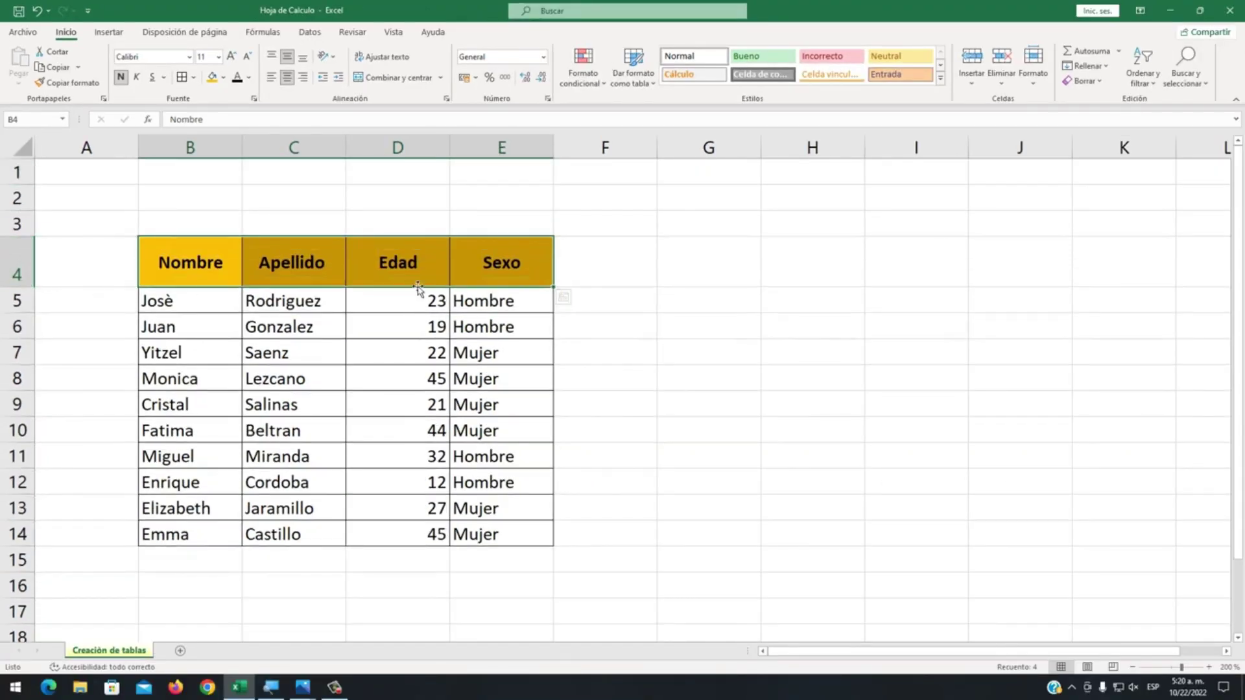
{"action": "left_click", "coordinate": [544, 279]}
{"action": "left_click_drag", "start_coordinate": [489, 269], "coordinate": [194, 263]}
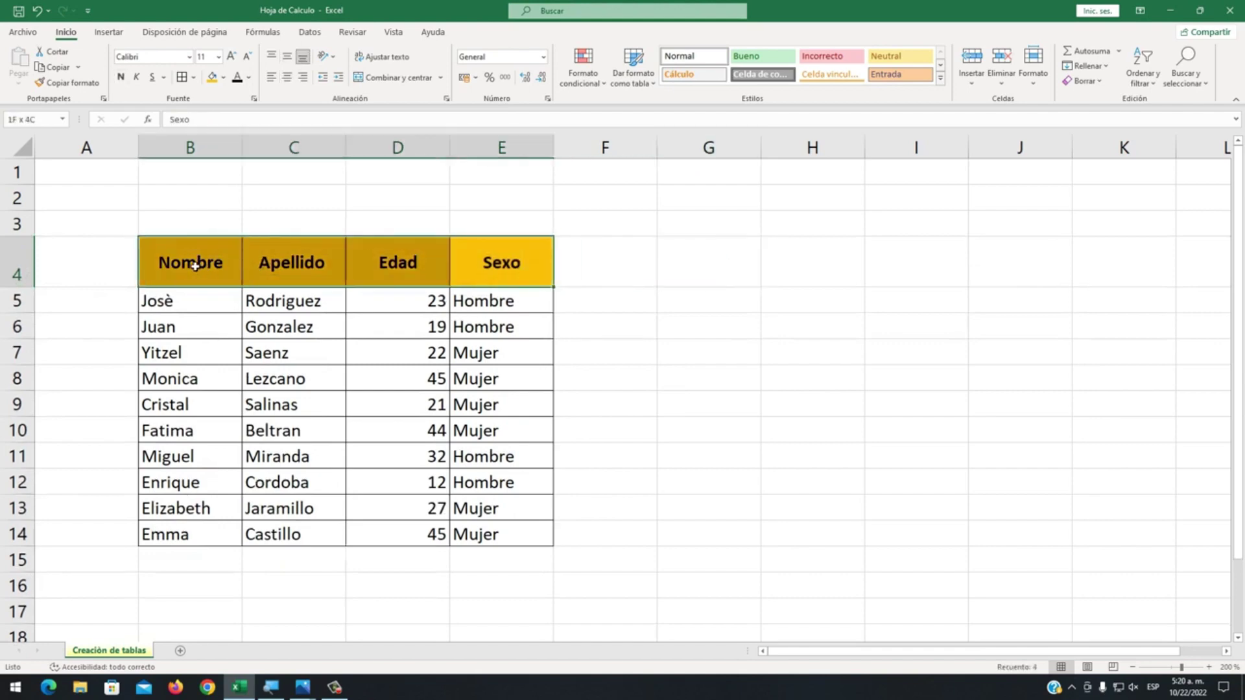
{"action": "left_click", "coordinate": [271, 57]}
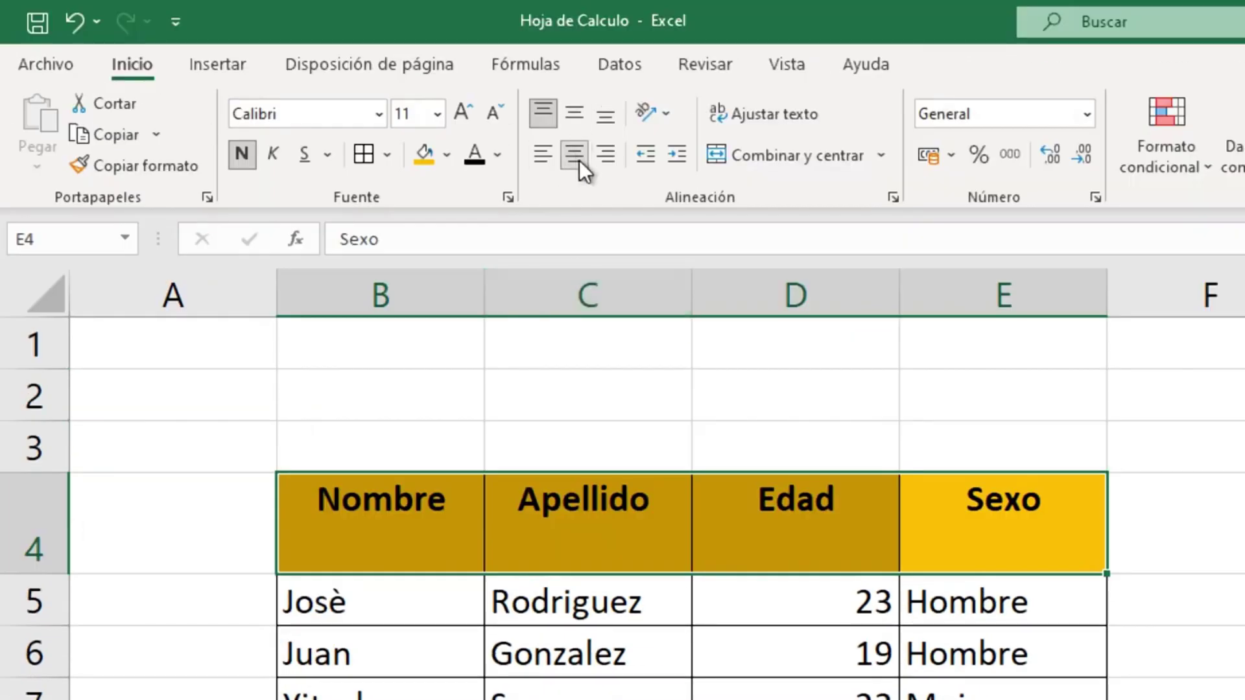
{"action": "left_click", "coordinate": [540, 155]}
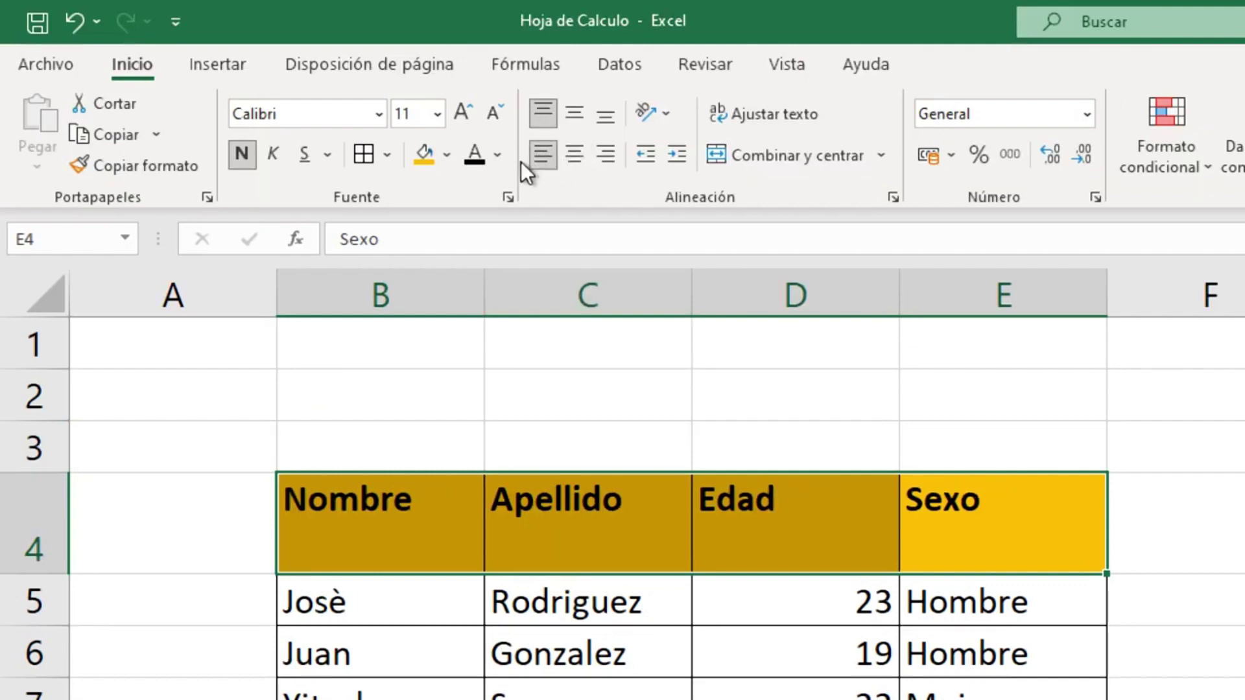
{"action": "left_click", "coordinate": [572, 121]}
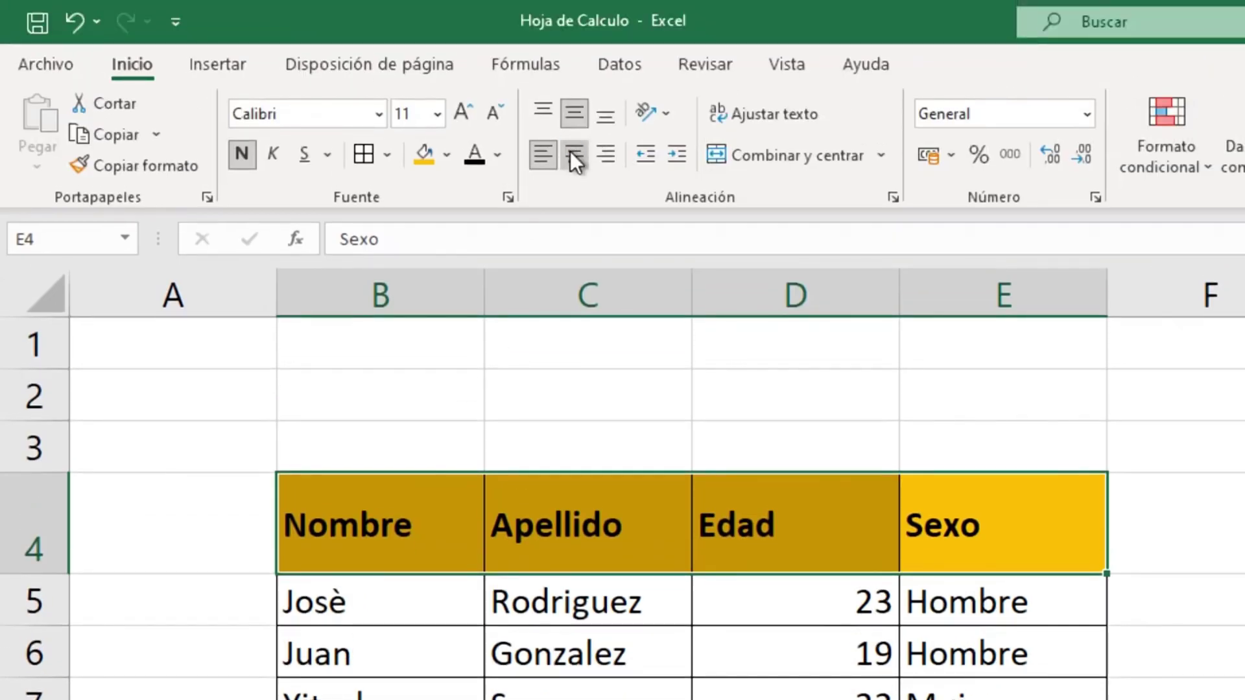
{"action": "left_click", "coordinate": [574, 156]}
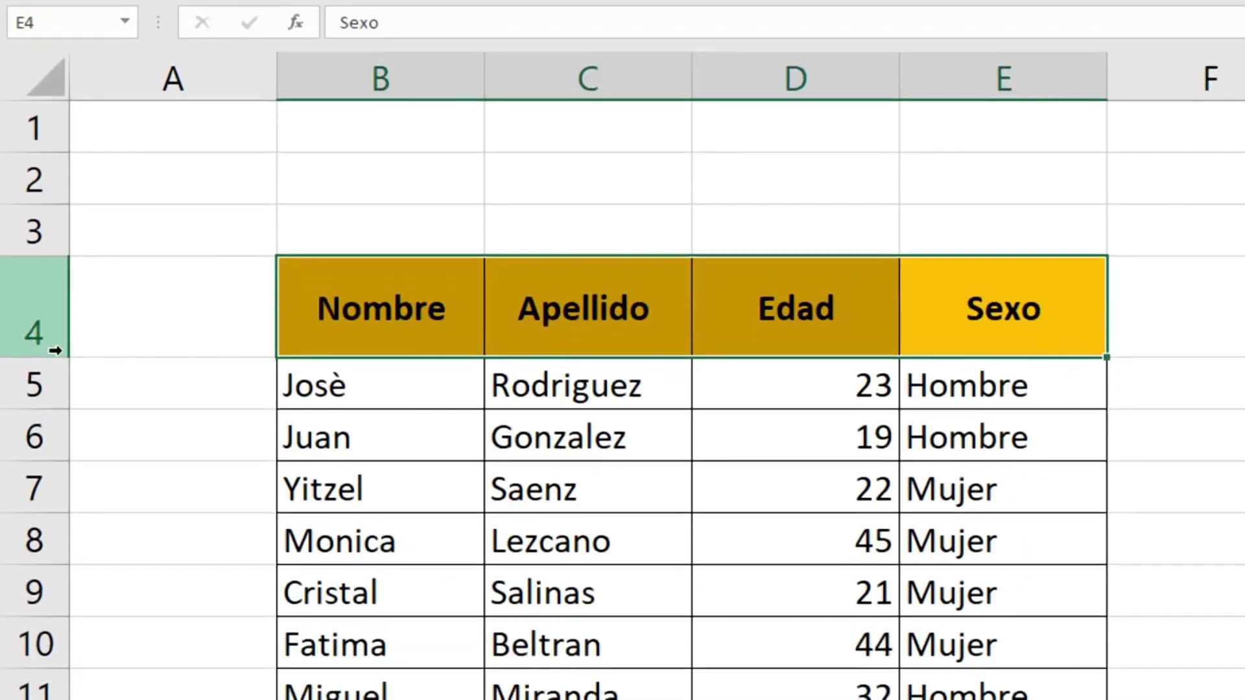
{"action": "left_click_drag", "start_coordinate": [67, 351], "coordinate": [66, 321]}
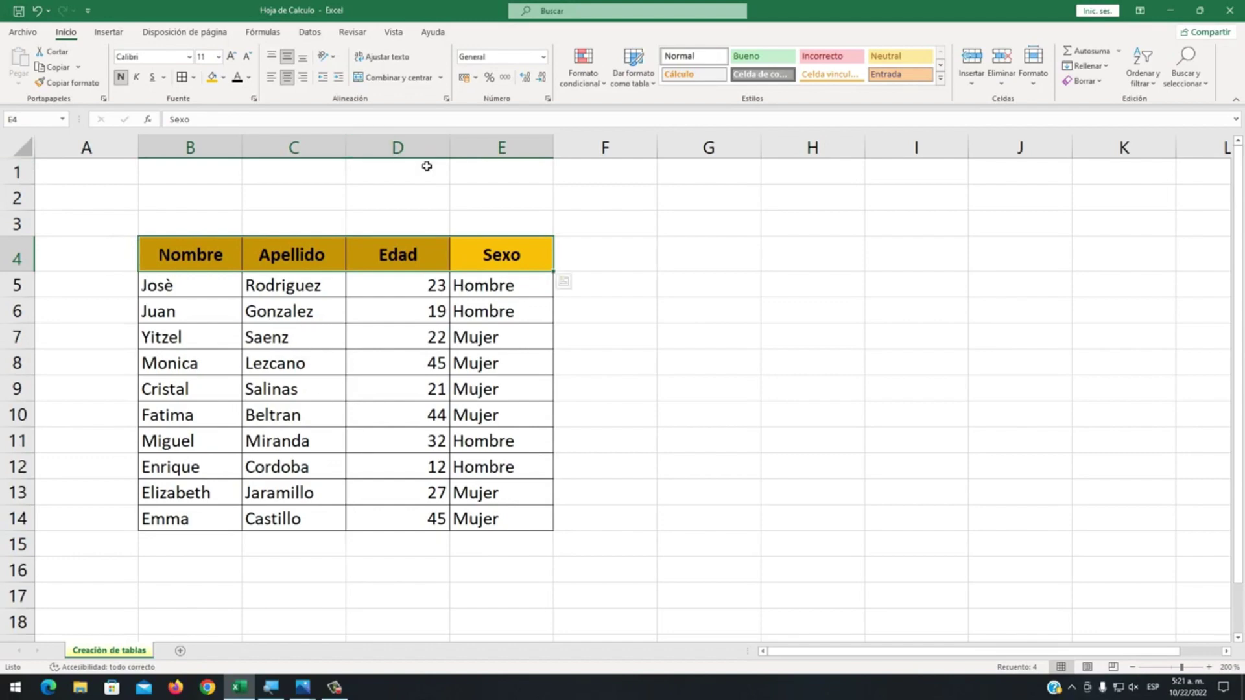
- Undo the last edit and insert a blank row above Emma's record
{"action": "key", "text": "ctrl+z"}
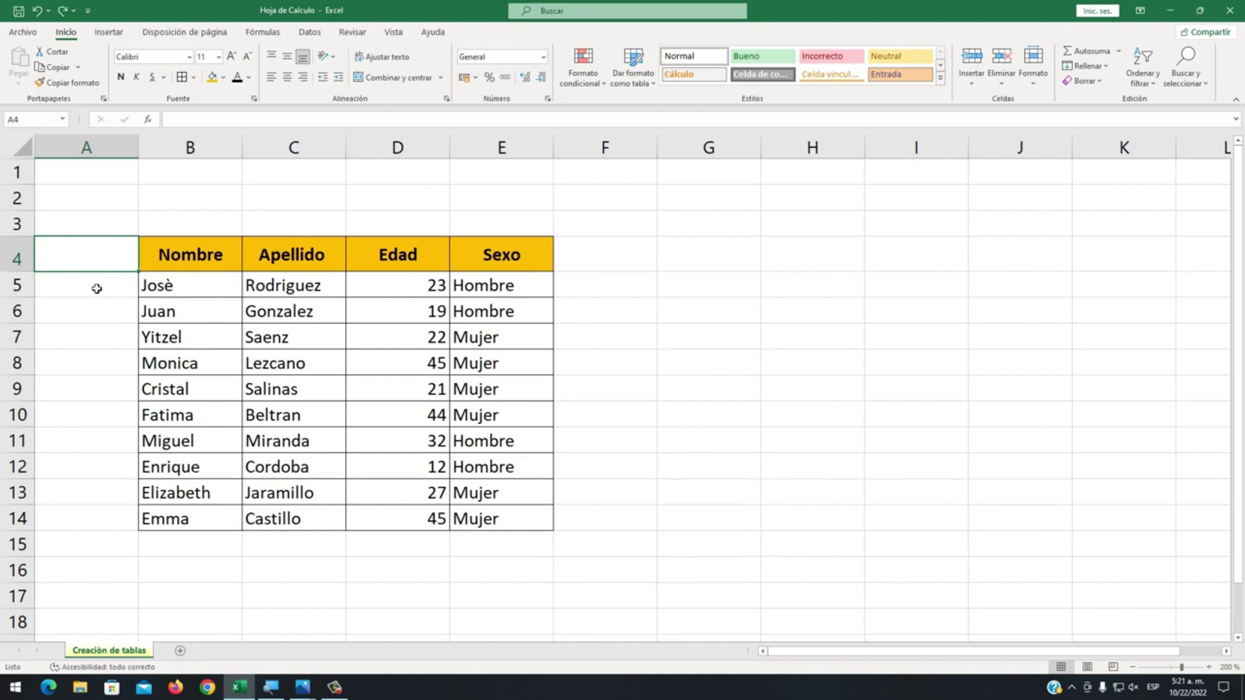
{"action": "left_click", "coordinate": [10, 289]}
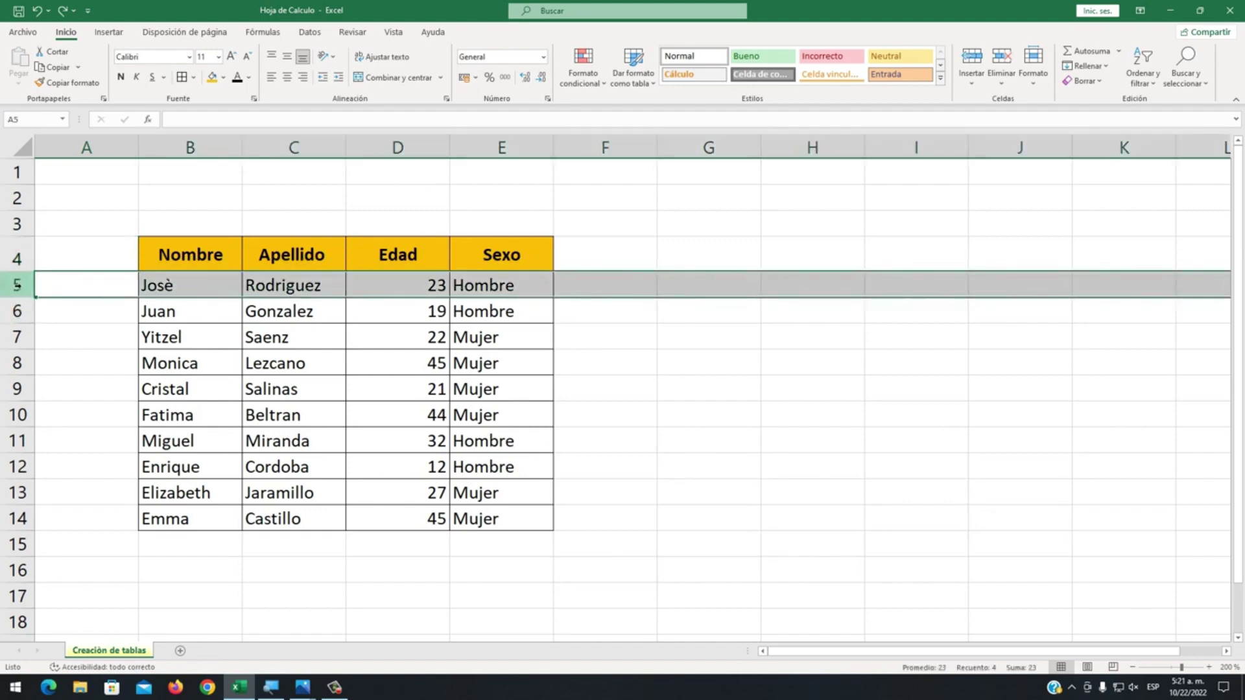
{"action": "left_click", "coordinate": [304, 148]}
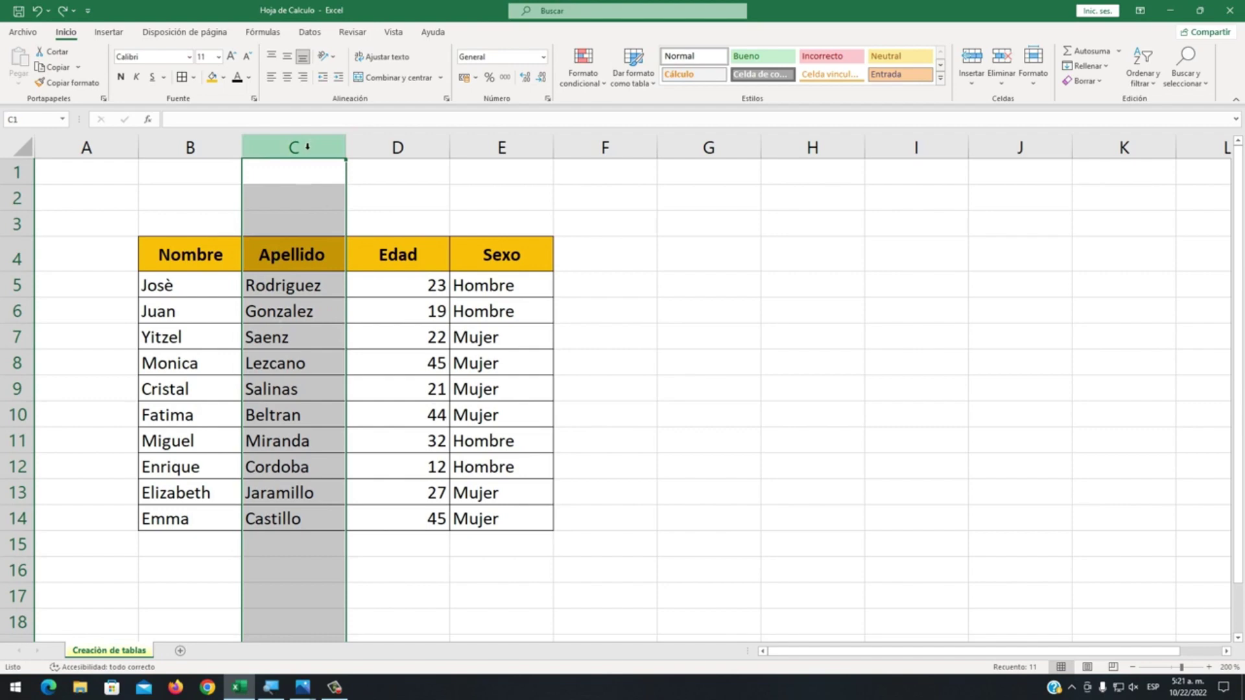
{"action": "left_click", "coordinate": [23, 514]}
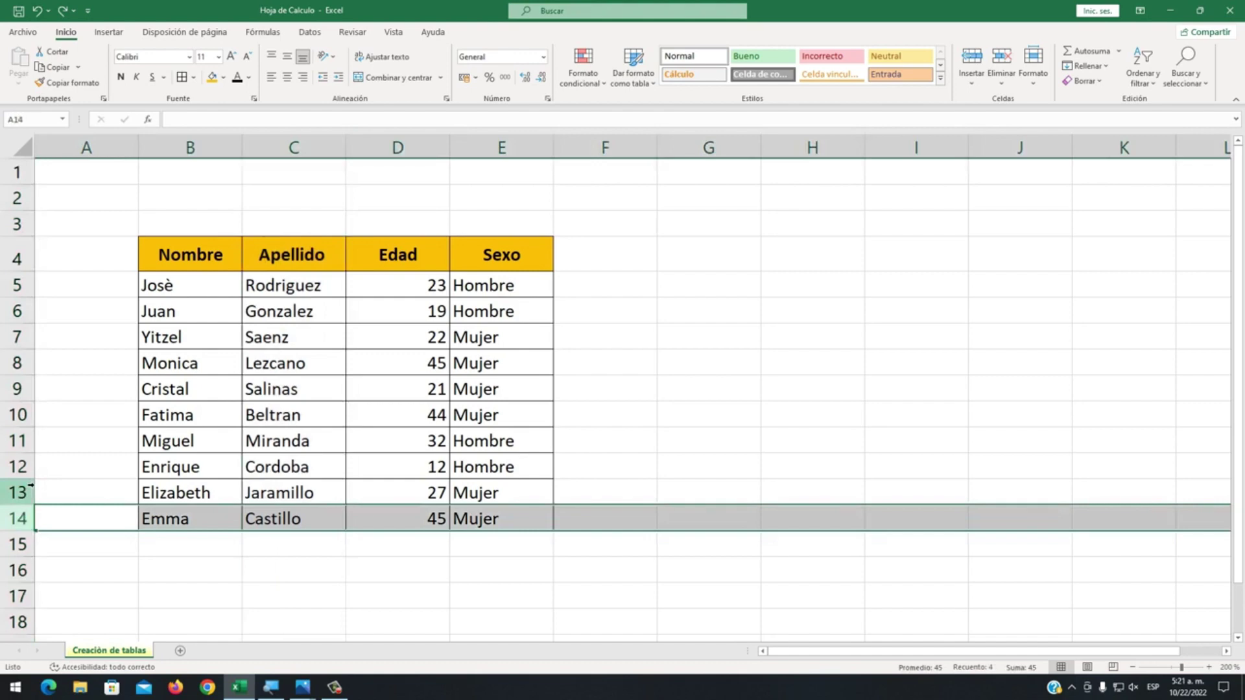
{"action": "right_click", "coordinate": [21, 519]}
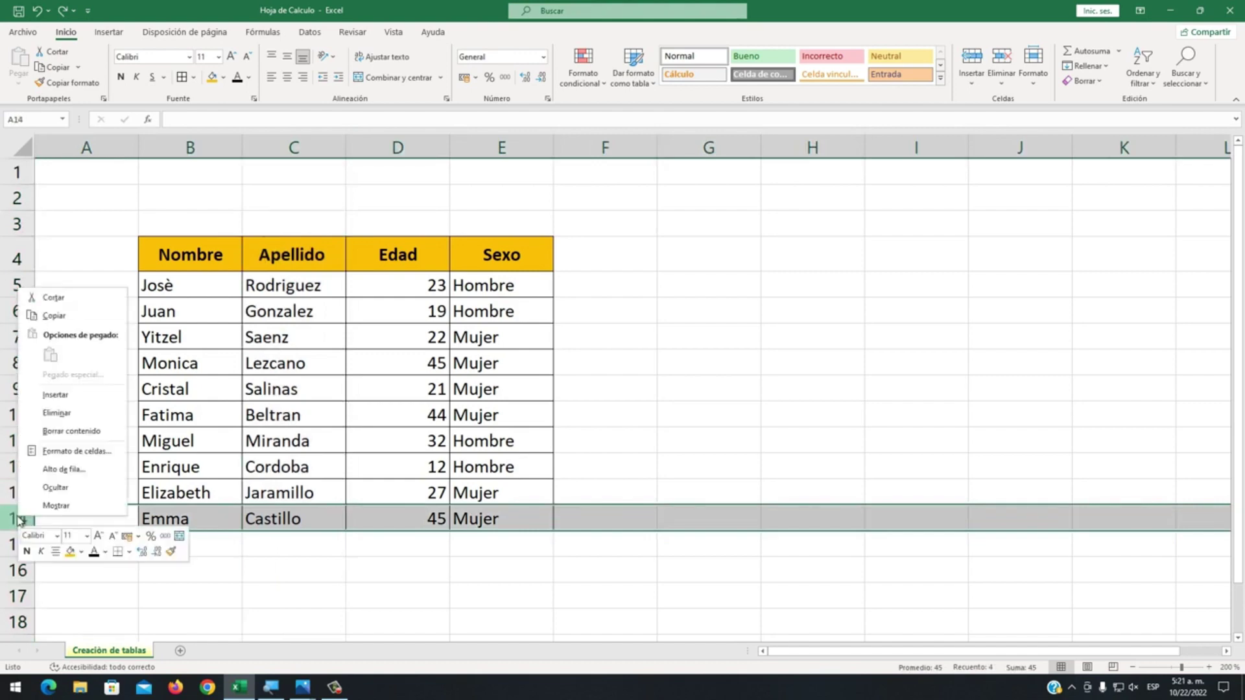
{"action": "left_click", "coordinate": [13, 516]}
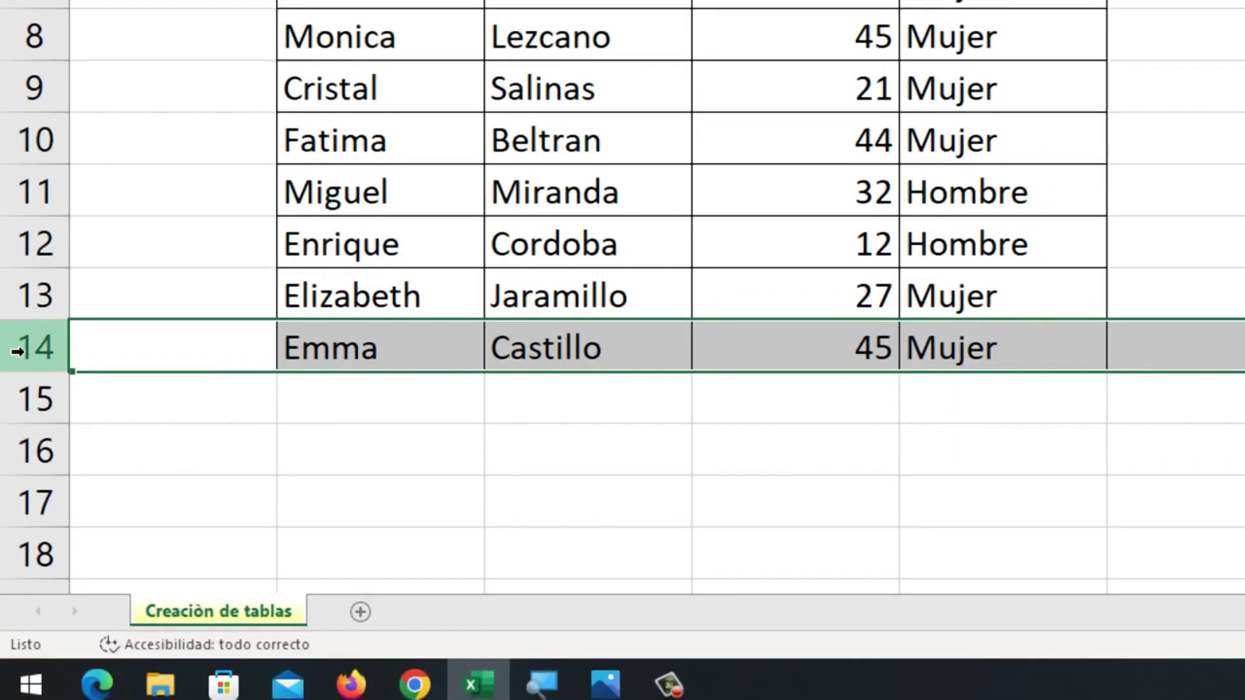
{"action": "right_click", "coordinate": [18, 352]}
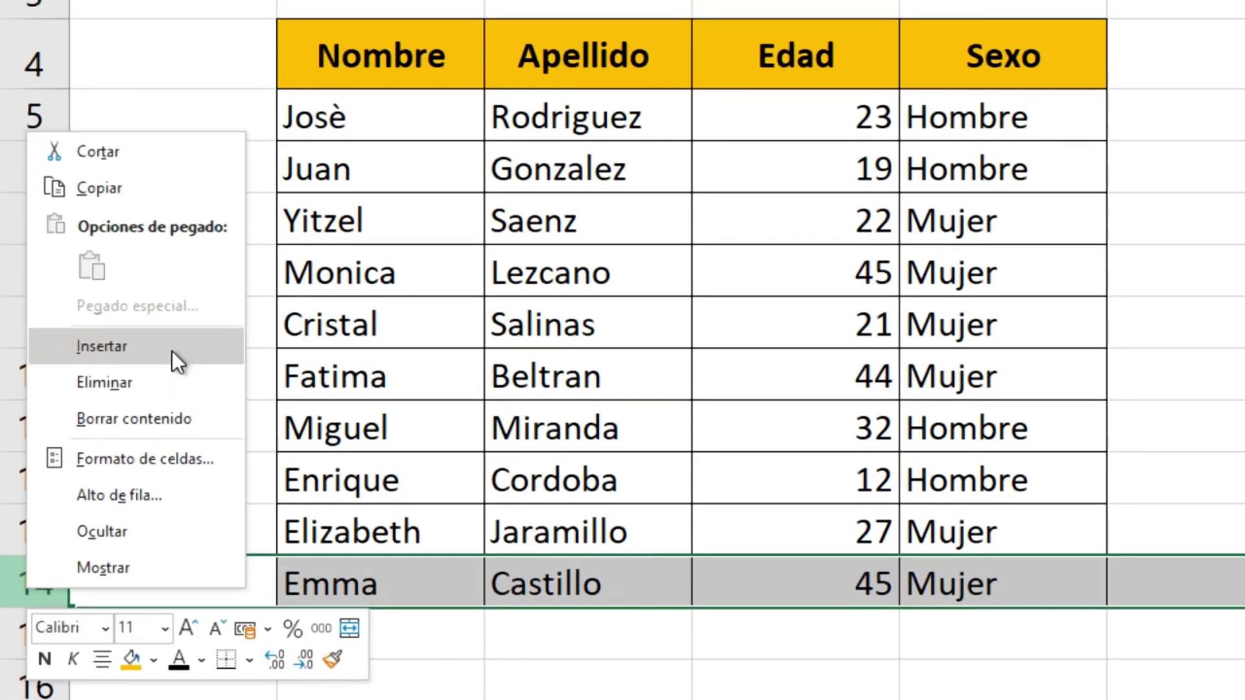
{"action": "left_click", "coordinate": [172, 351]}
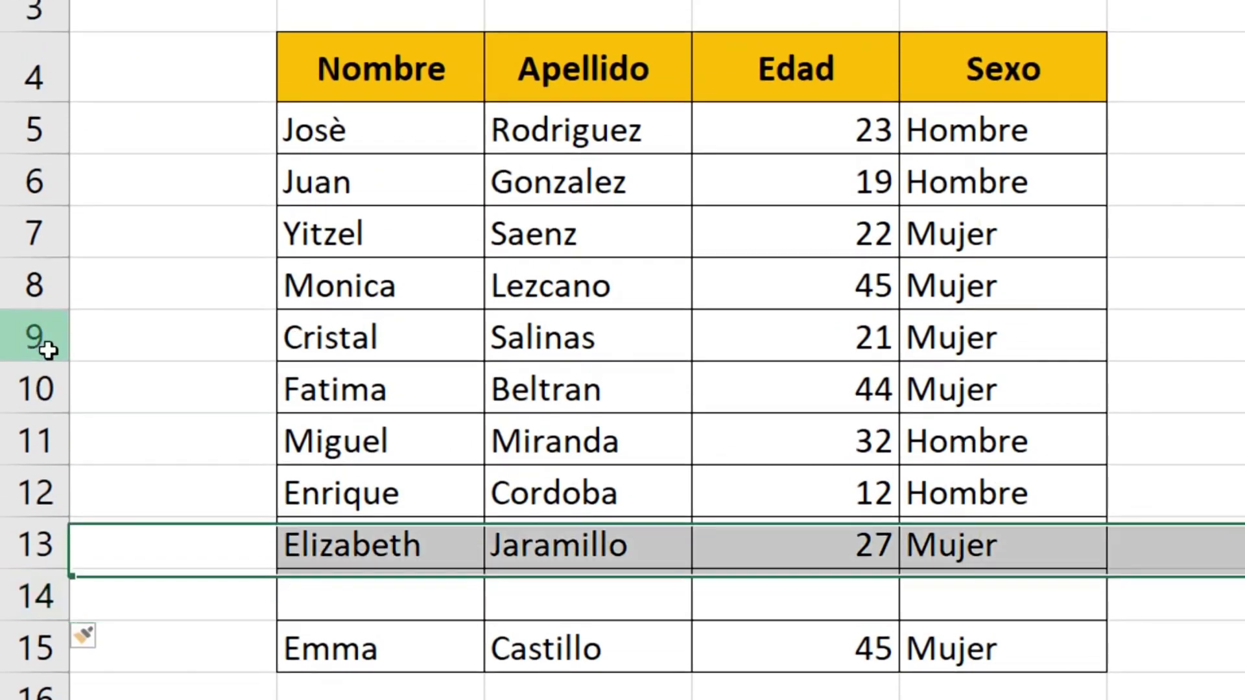
- Insert a blank row above Cristal's record at row 9
{"action": "left_click", "coordinate": [39, 308]}
{"action": "right_click", "coordinate": [39, 308]}
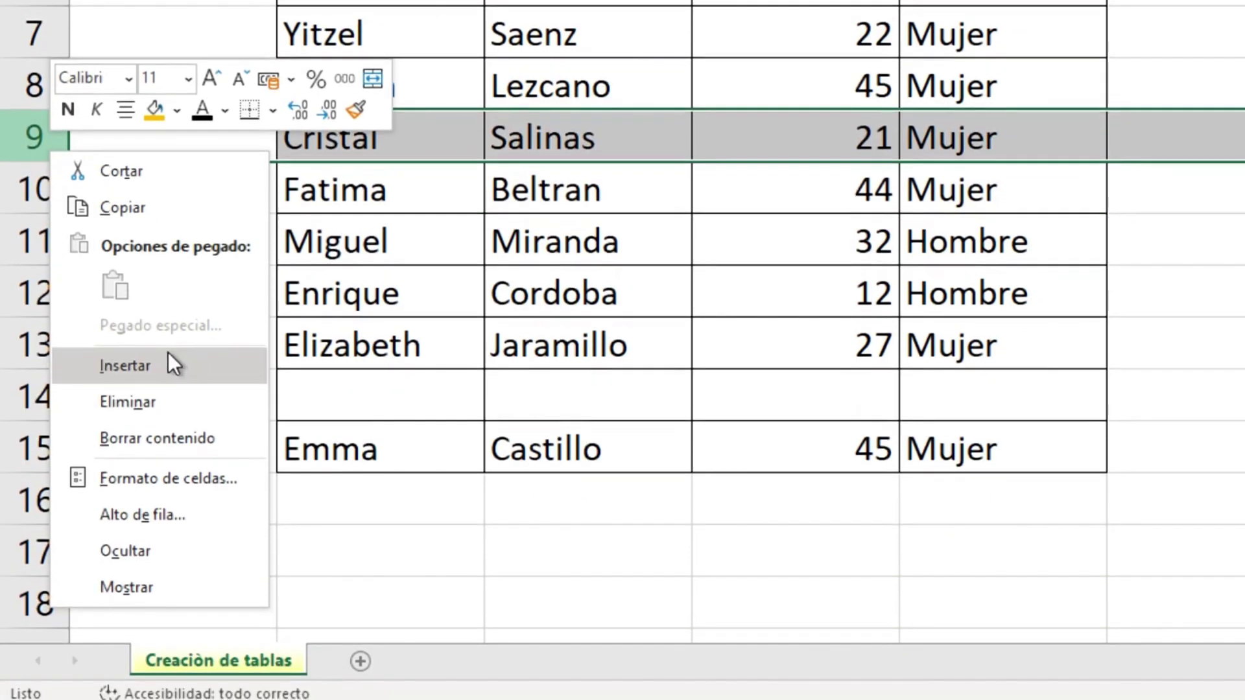
{"action": "left_click", "coordinate": [129, 468]}
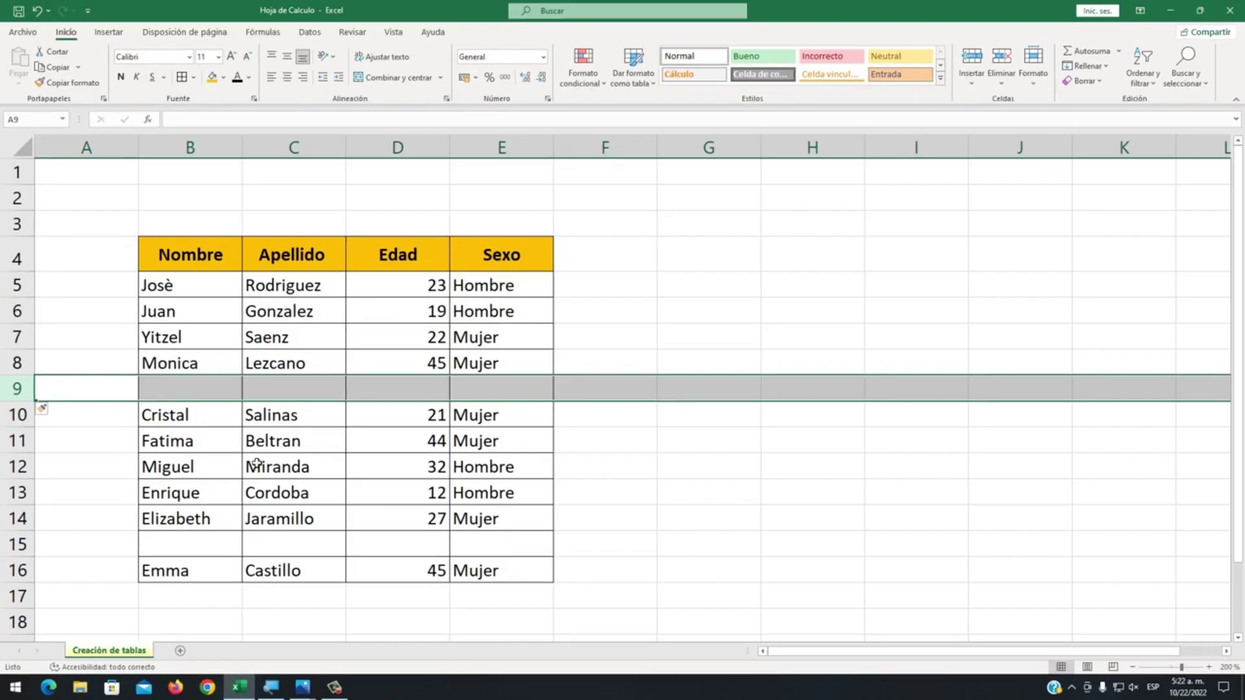
{"action": "left_click", "coordinate": [640, 443]}
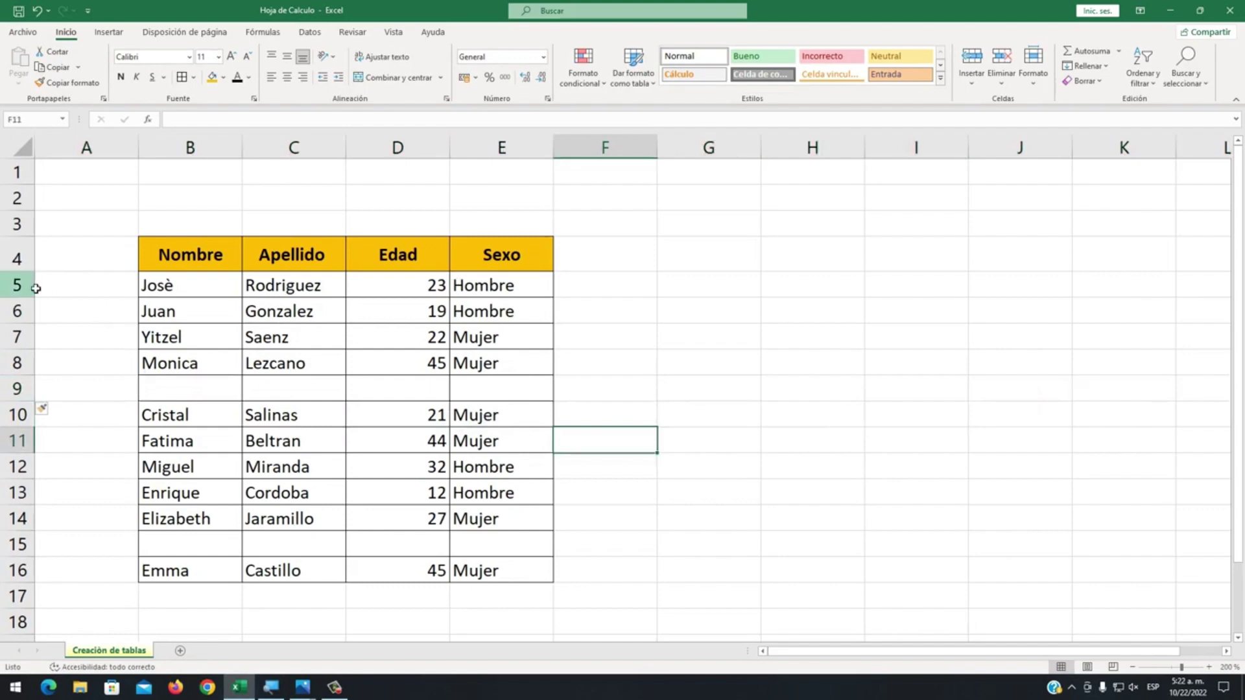
- Insert a new blank row 5 between the headers and Josè
{"action": "left_click", "coordinate": [16, 283]}
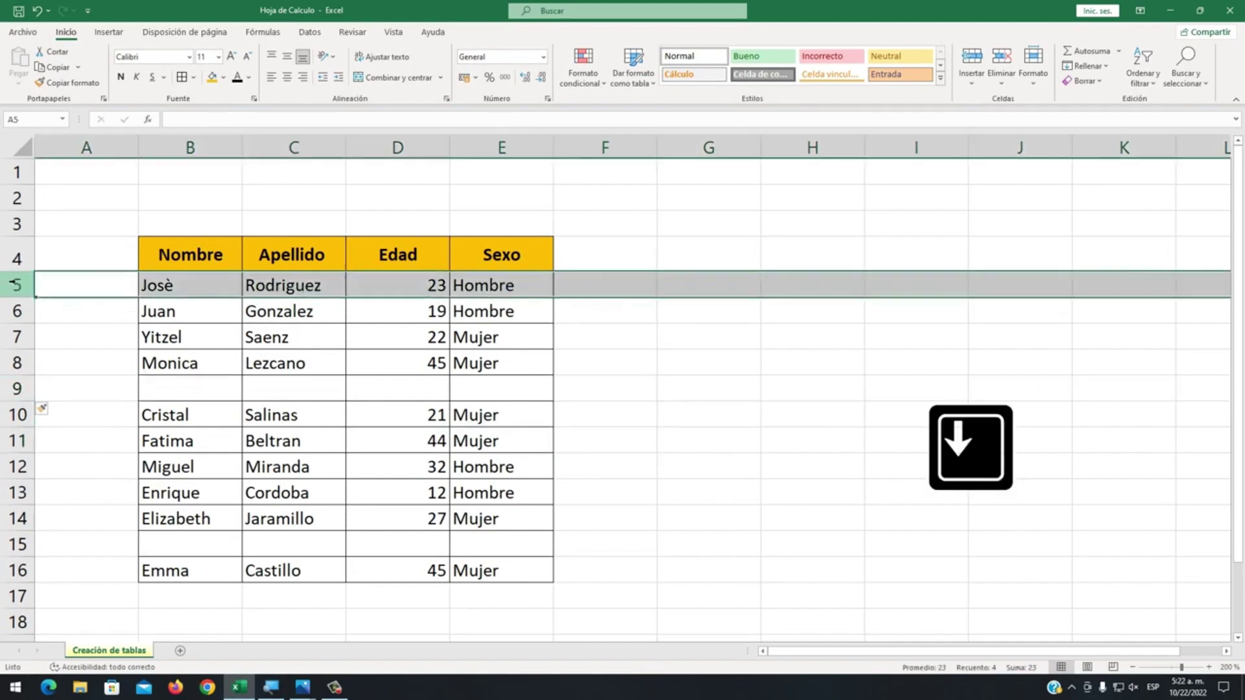
{"action": "right_click", "coordinate": [16, 285]}
{"action": "left_click", "coordinate": [54, 389]}
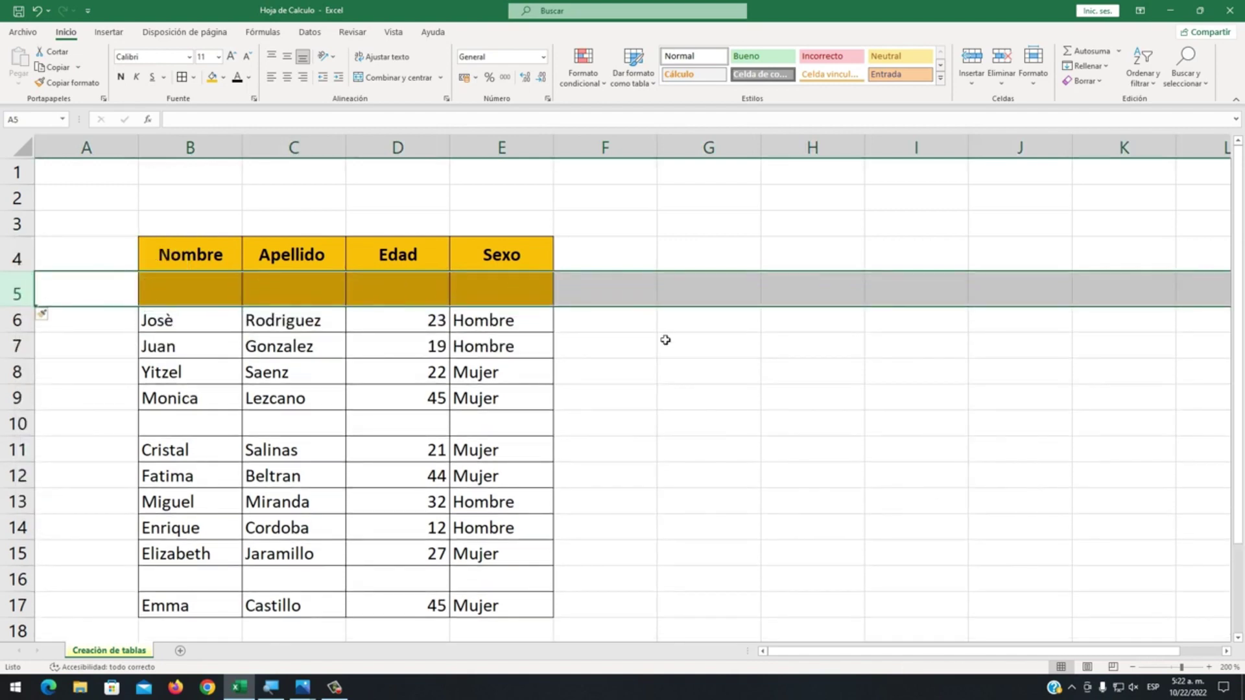
- Set the fill of cells B5:F5 to Sin relleno, removing the gold colour
{"action": "left_click", "coordinate": [778, 360]}
{"action": "mouse_move", "coordinate": [564, 297]}
{"action": "left_mouse_down"}
{"action": "mouse_move", "coordinate": [189, 322]}
{"action": "mouse_move", "coordinate": [171, 295]}
{"action": "left_mouse_up"}
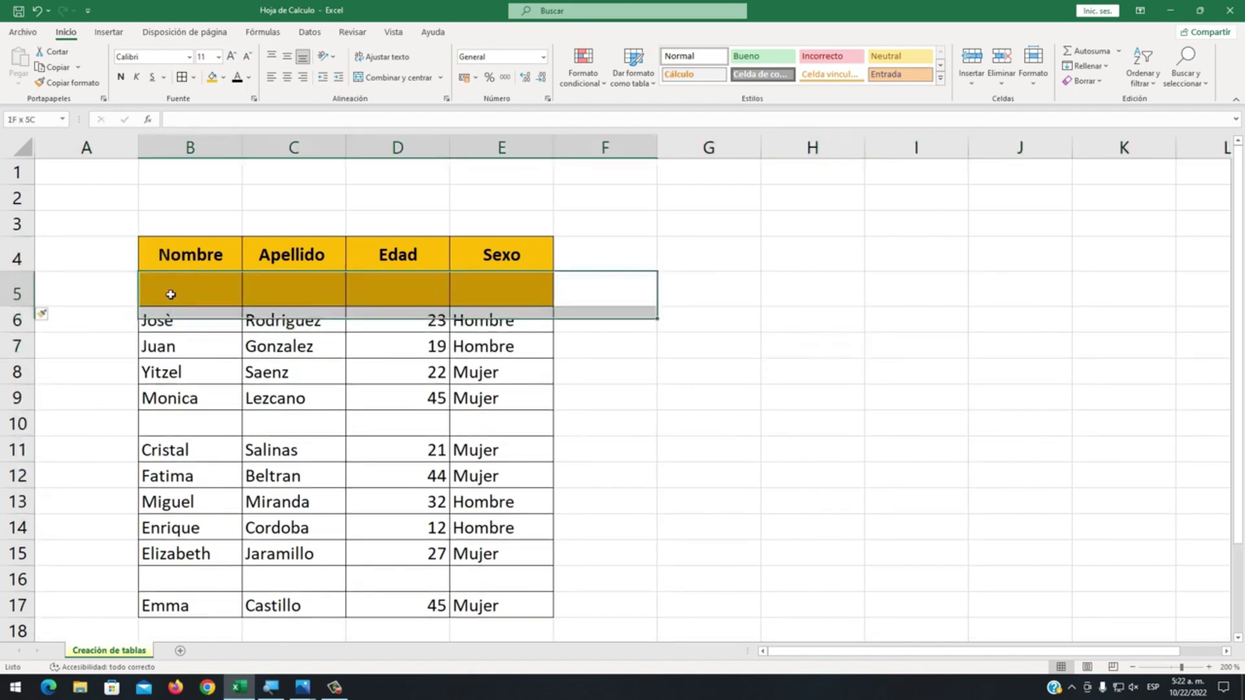
{"action": "left_click", "coordinate": [224, 78]}
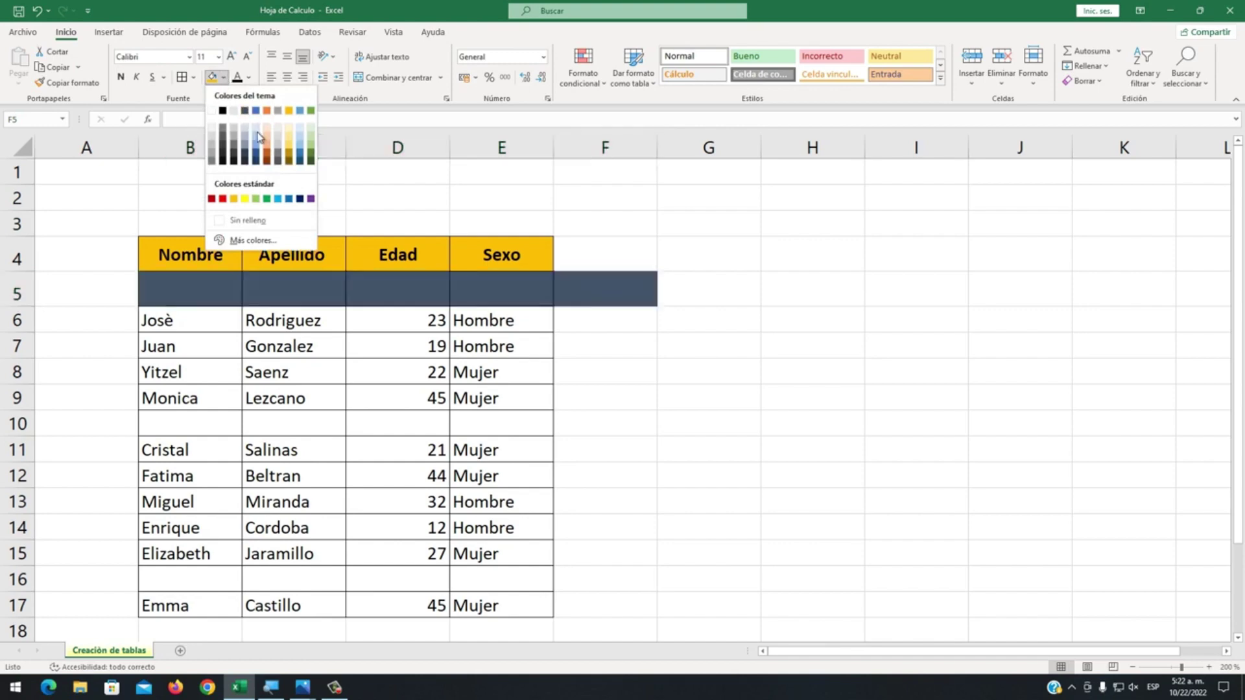
{"action": "left_click", "coordinate": [250, 221]}
{"action": "left_click", "coordinate": [807, 365]}
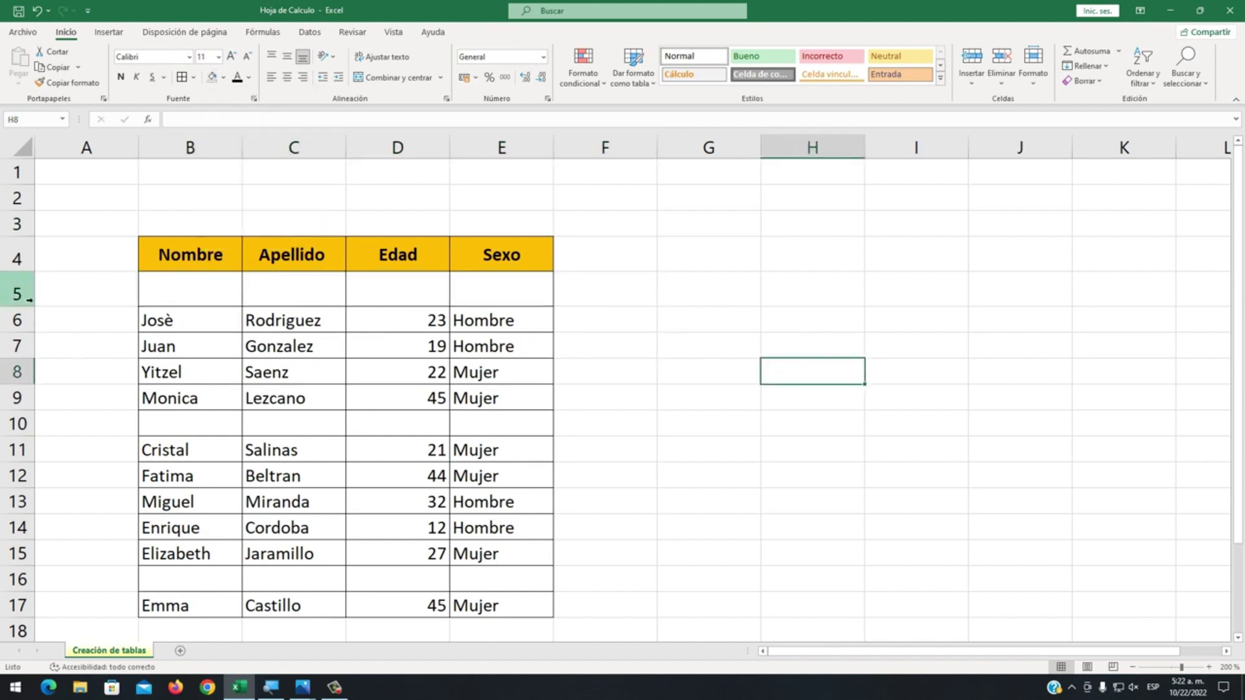
{"action": "left_click", "coordinate": [10, 300]}
- Delete the empty rows 5, 9 and 14 with Eliminar so records run Josè to Emma
{"action": "right_click", "coordinate": [18, 295]}
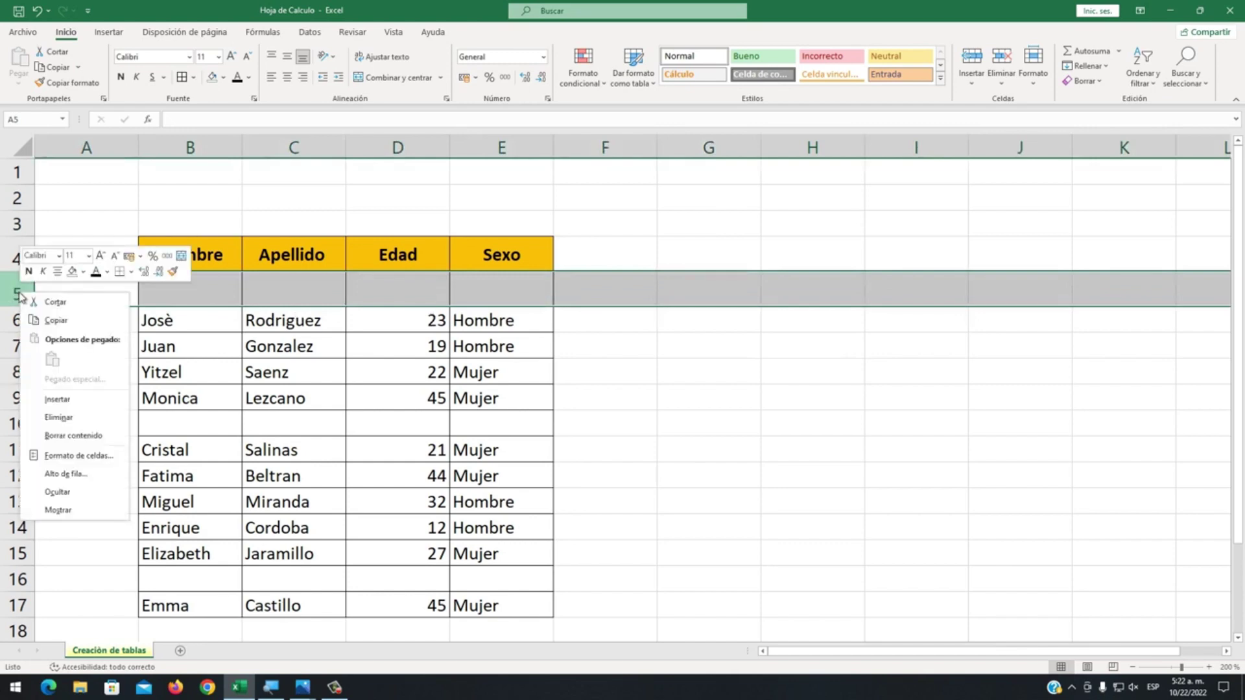
{"action": "left_click", "coordinate": [11, 286]}
{"action": "right_click", "coordinate": [14, 292]}
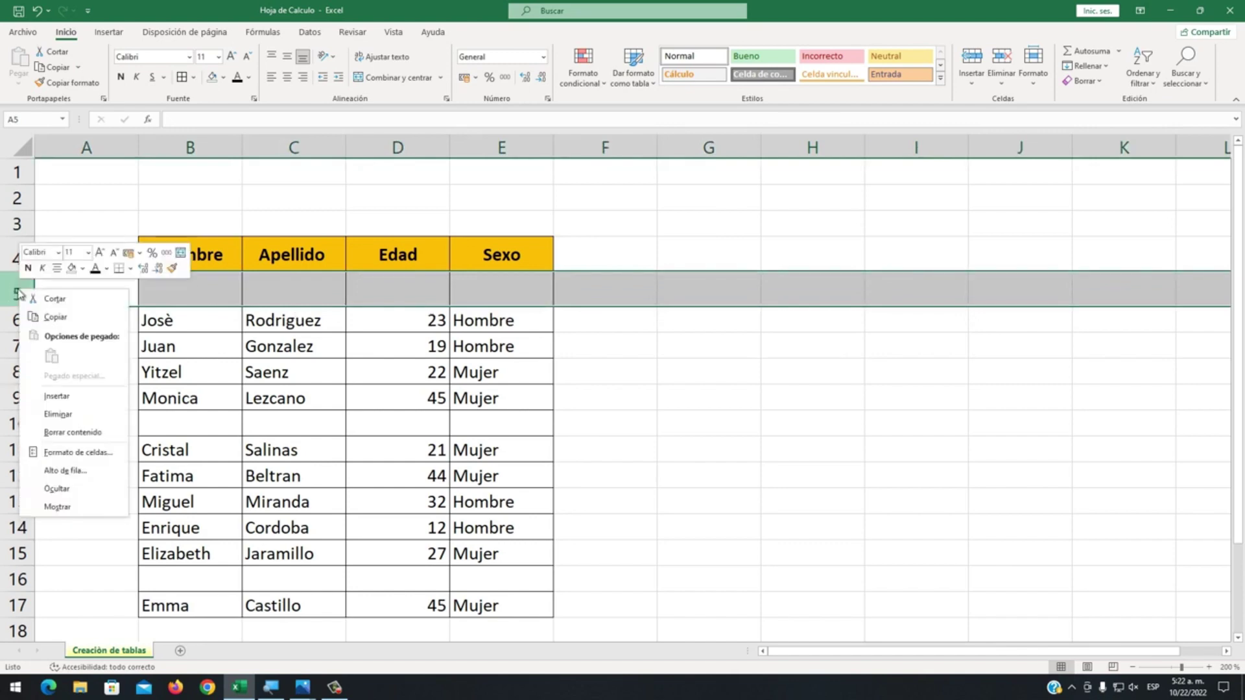
{"action": "key", "text": "shift"}
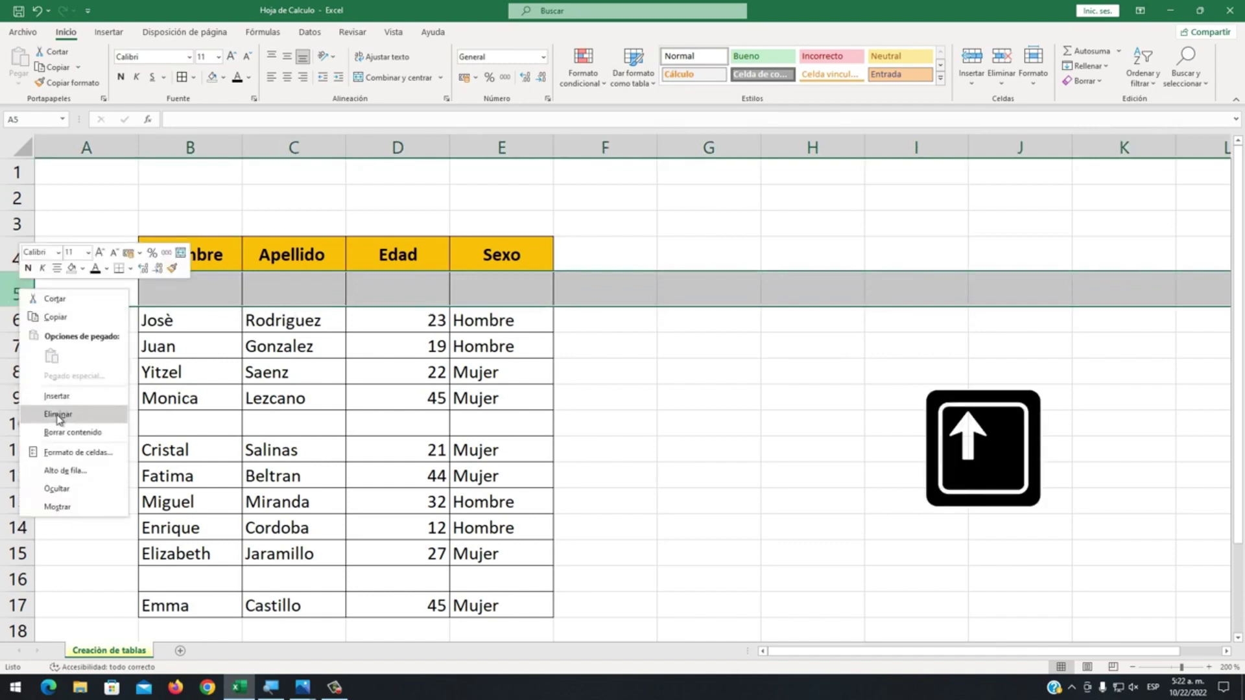
{"action": "left_click", "coordinate": [69, 418]}
{"action": "left_click", "coordinate": [20, 389]}
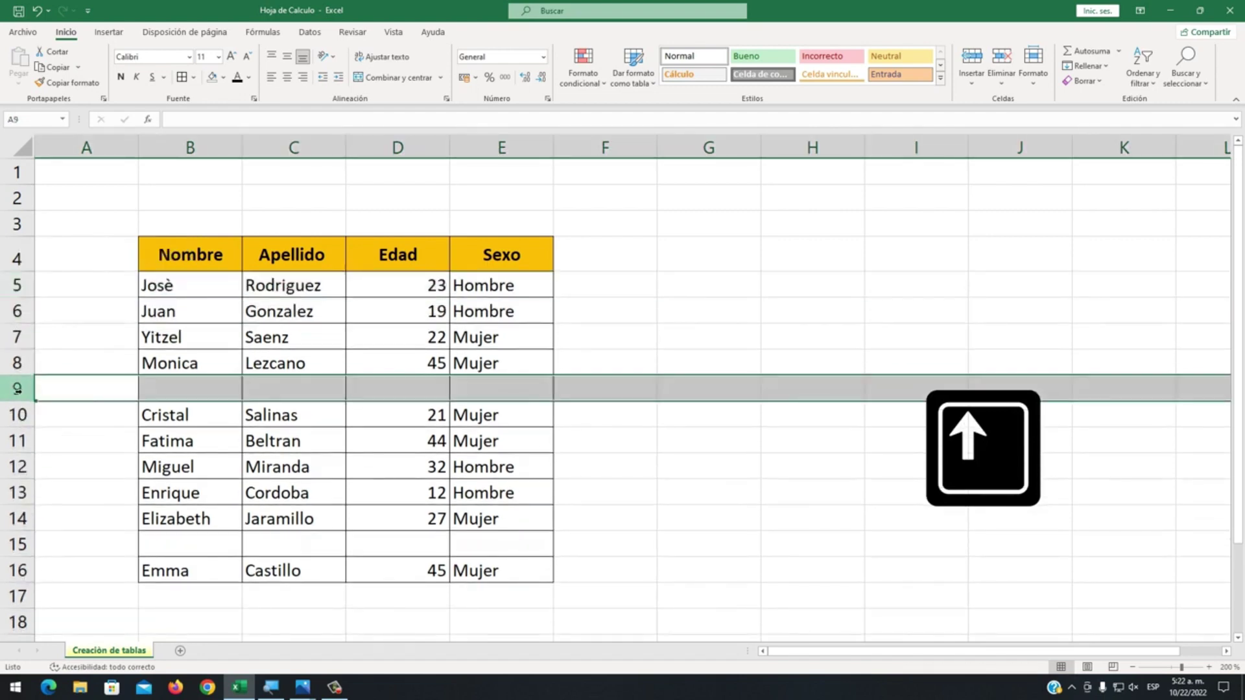
{"action": "right_click", "coordinate": [19, 389]}
{"action": "left_click", "coordinate": [69, 517]}
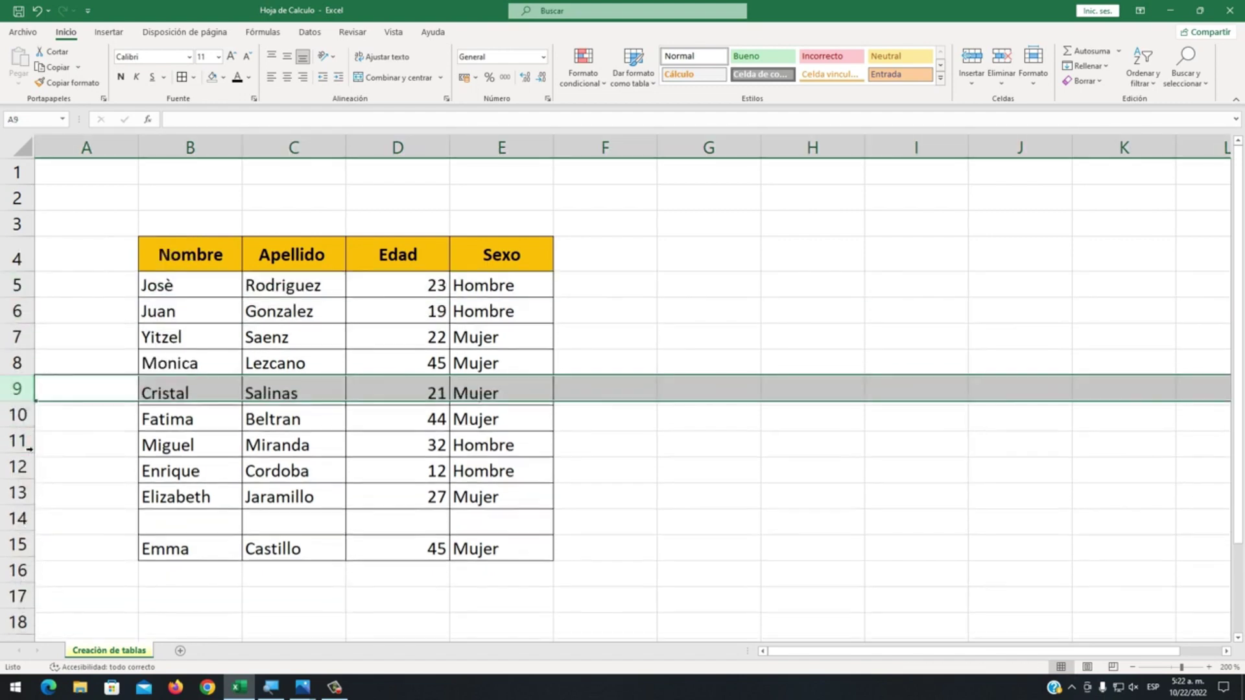
{"action": "left_click", "coordinate": [25, 519]}
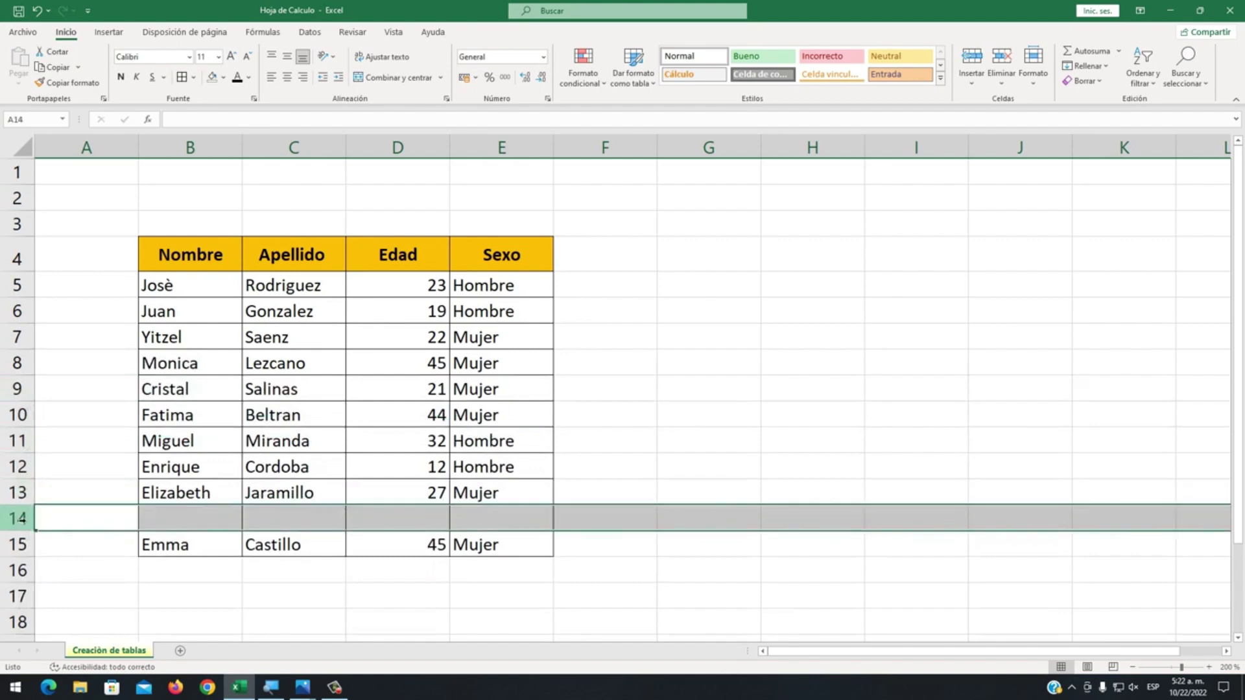
{"action": "right_click", "coordinate": [23, 518]}
{"action": "left_click", "coordinate": [78, 419]}
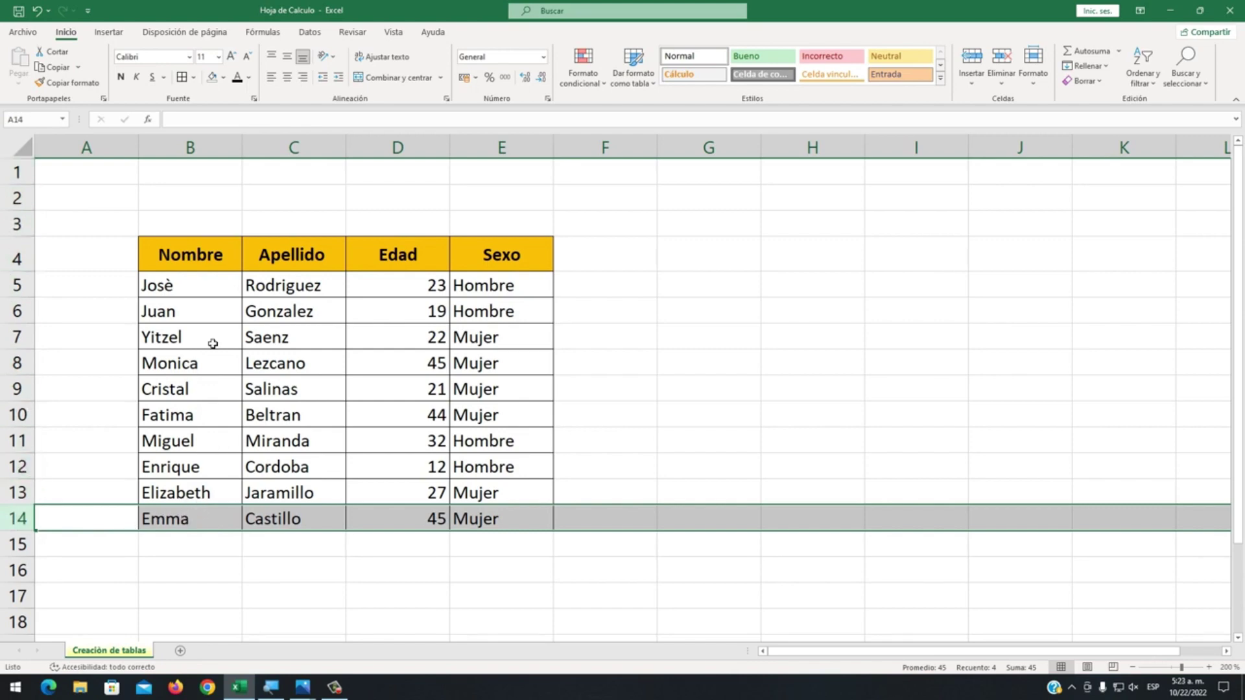
{"action": "left_click", "coordinate": [317, 146]}
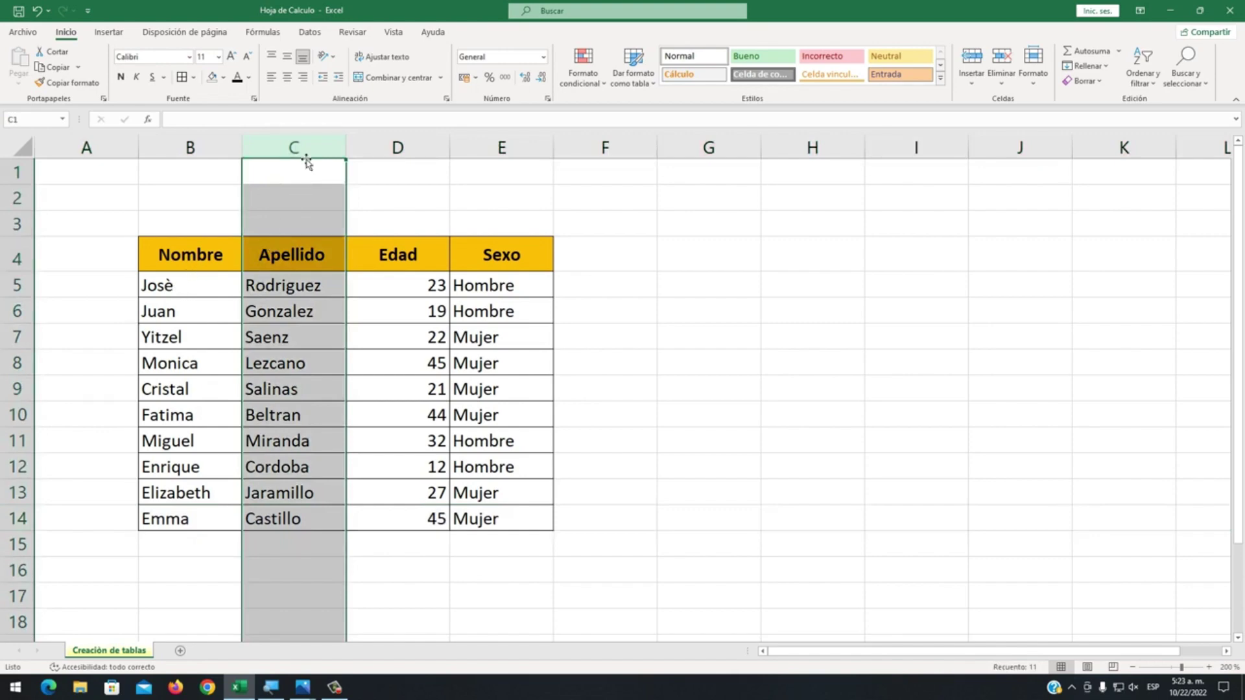
{"action": "right_click", "coordinate": [322, 141]}
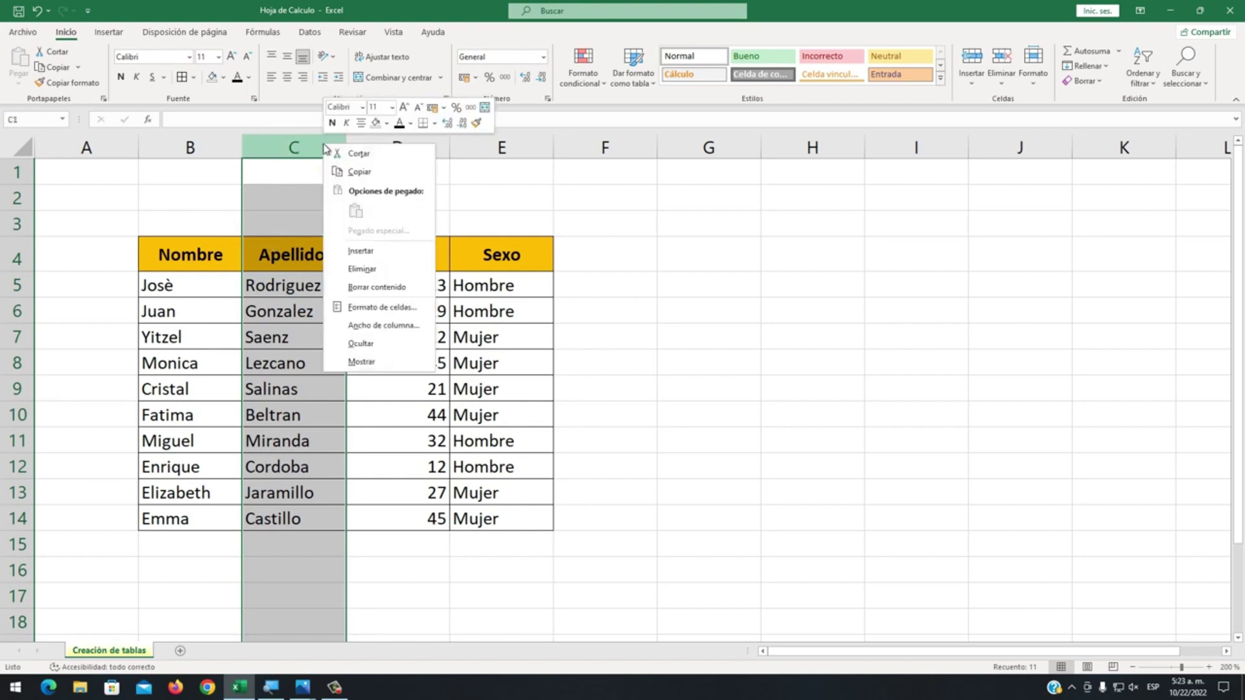
{"action": "left_click", "coordinate": [369, 253]}
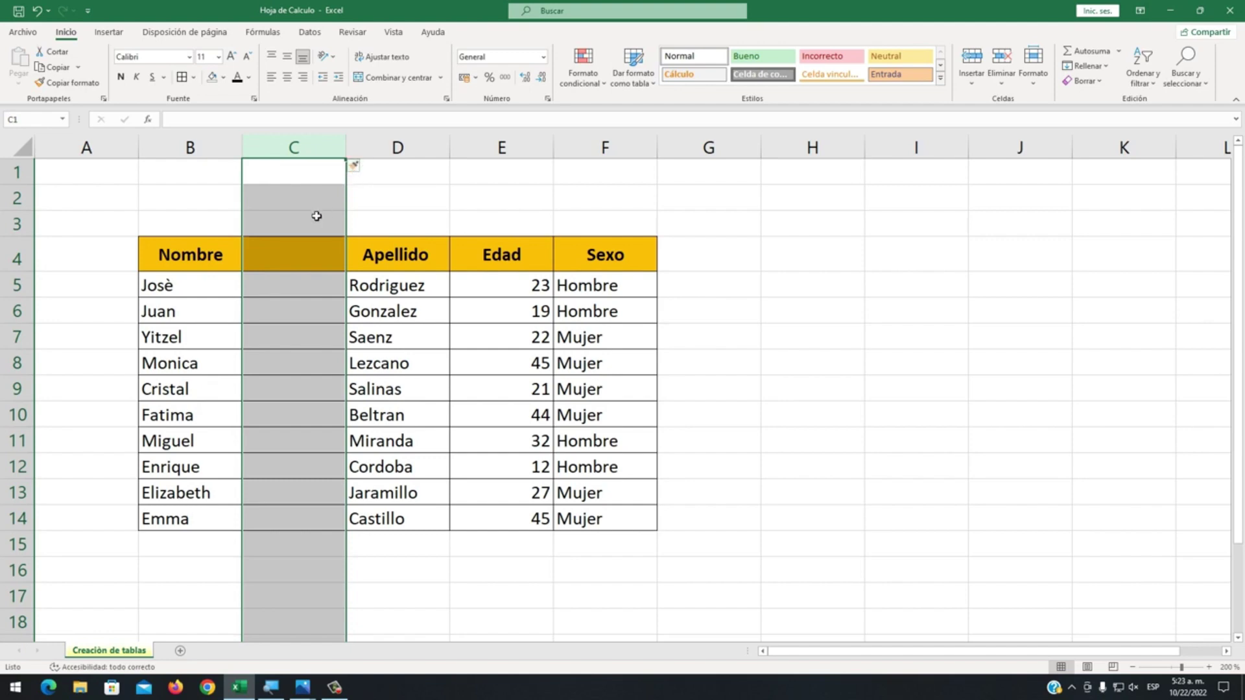
{"action": "left_click", "coordinate": [294, 255]}
{"action": "type", "text": "S"}
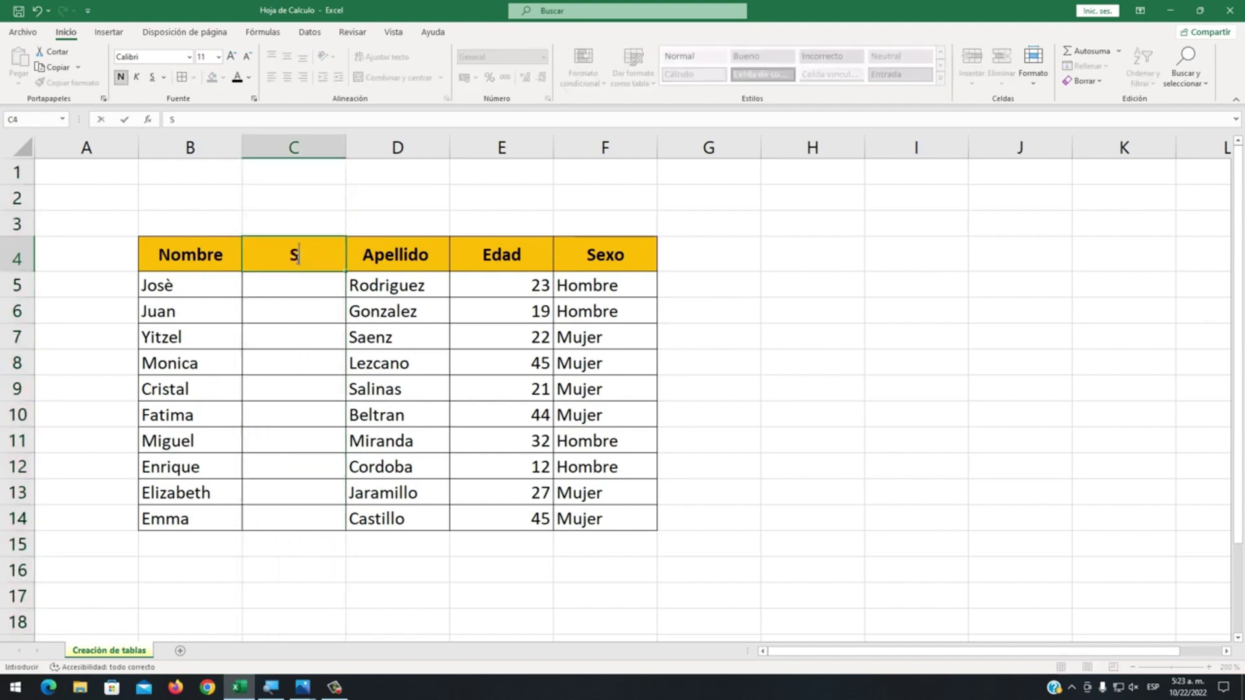
{"action": "type", "text": "egundo No"}
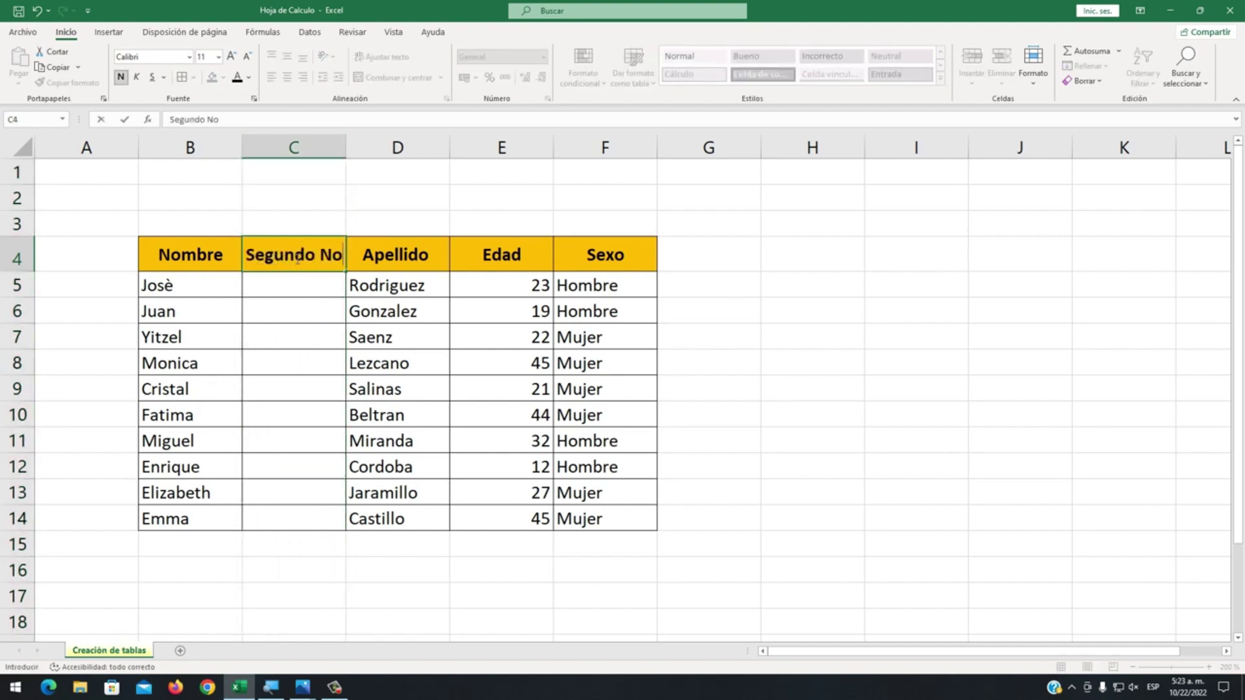
{"action": "type", "text": "mbre"}
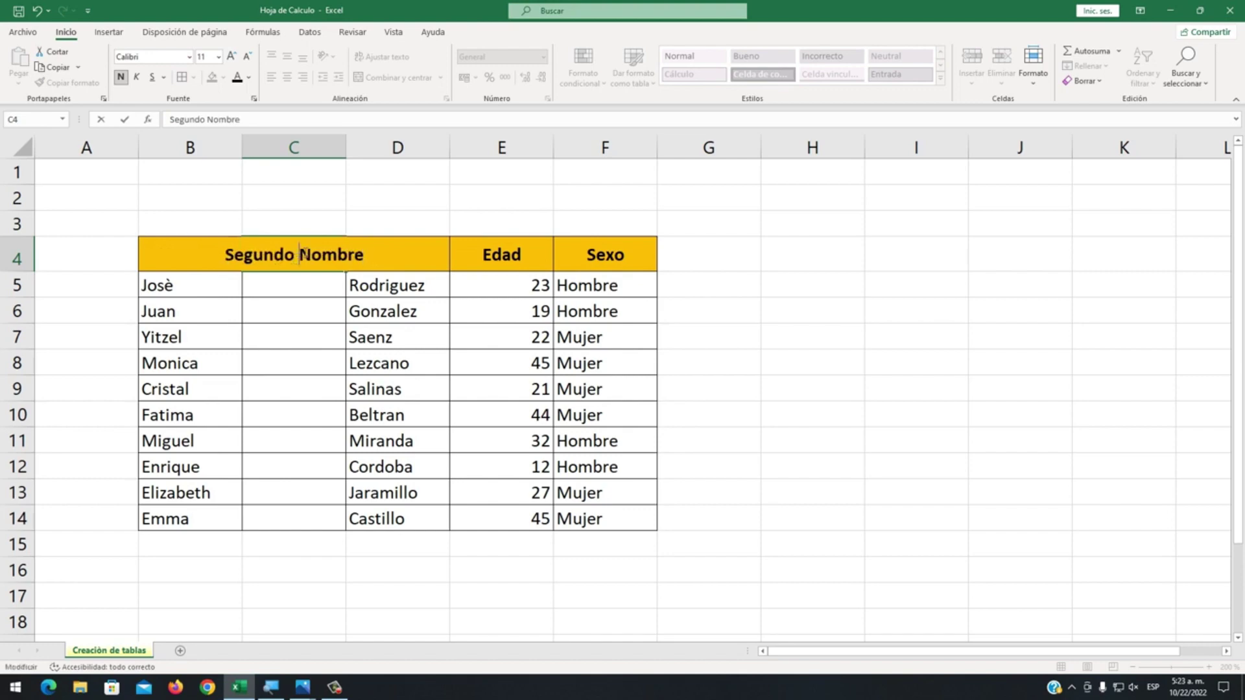
{"action": "left_click", "coordinate": [332, 228]}
{"action": "left_click", "coordinate": [300, 261]}
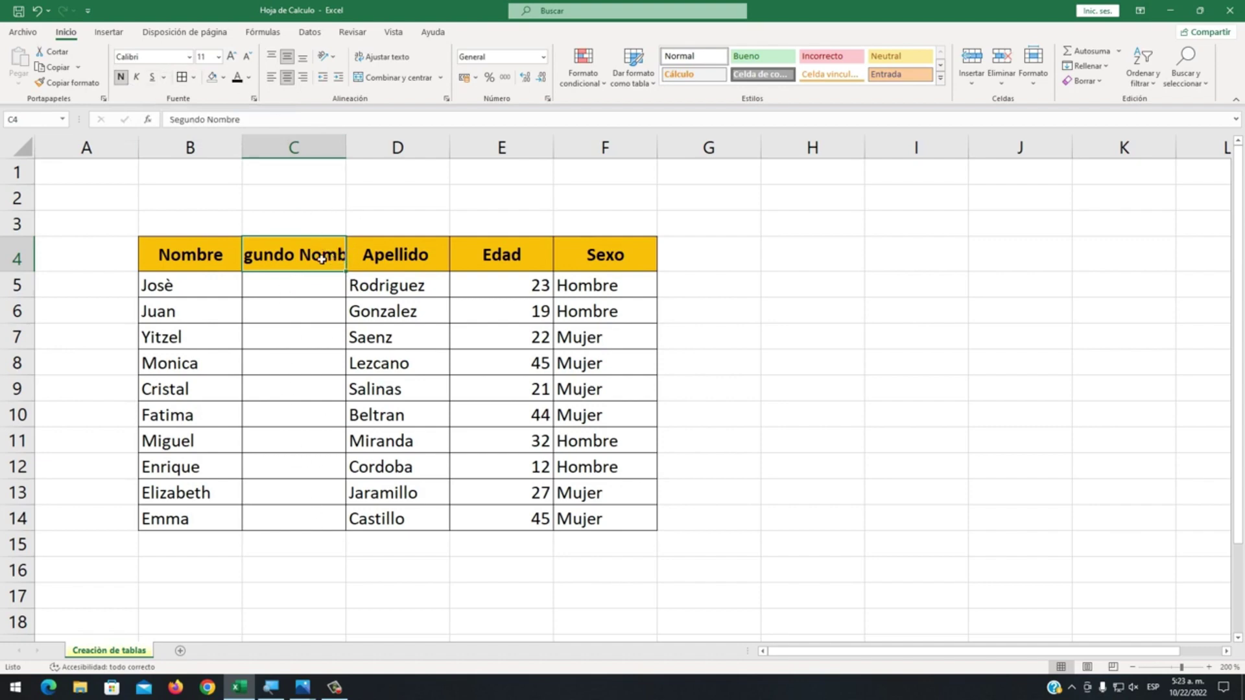
{"action": "left_click", "coordinate": [310, 150]}
{"action": "right_click", "coordinate": [310, 150]}
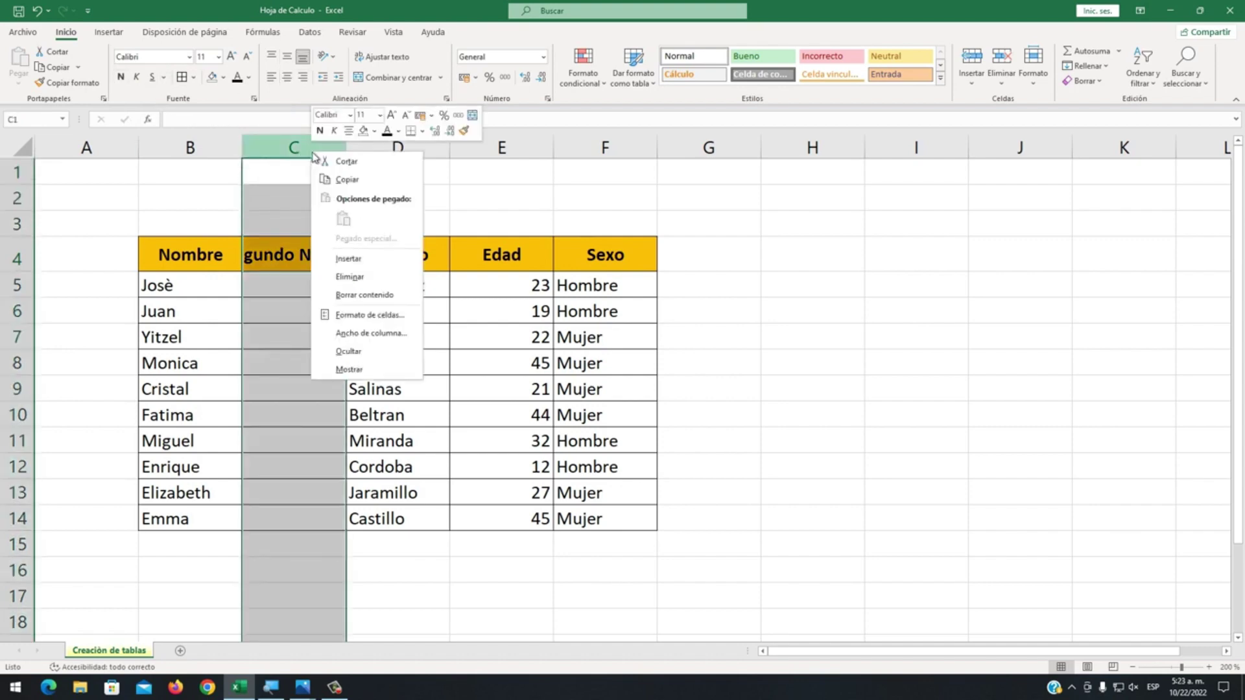
{"action": "left_click", "coordinate": [363, 279]}
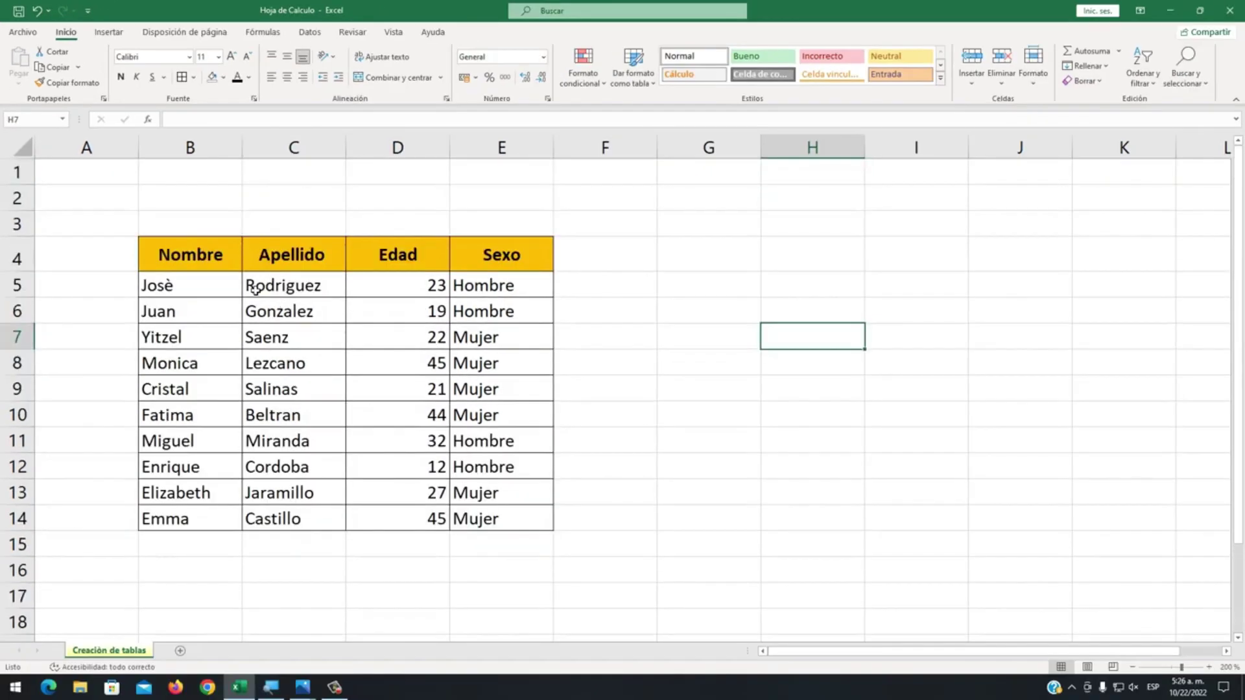
- Open Ordenar y filtrar for names B5:B14 without sorting, then for ages D5:D14
{"action": "left_click_drag", "start_coordinate": [236, 286], "coordinate": [184, 522]}
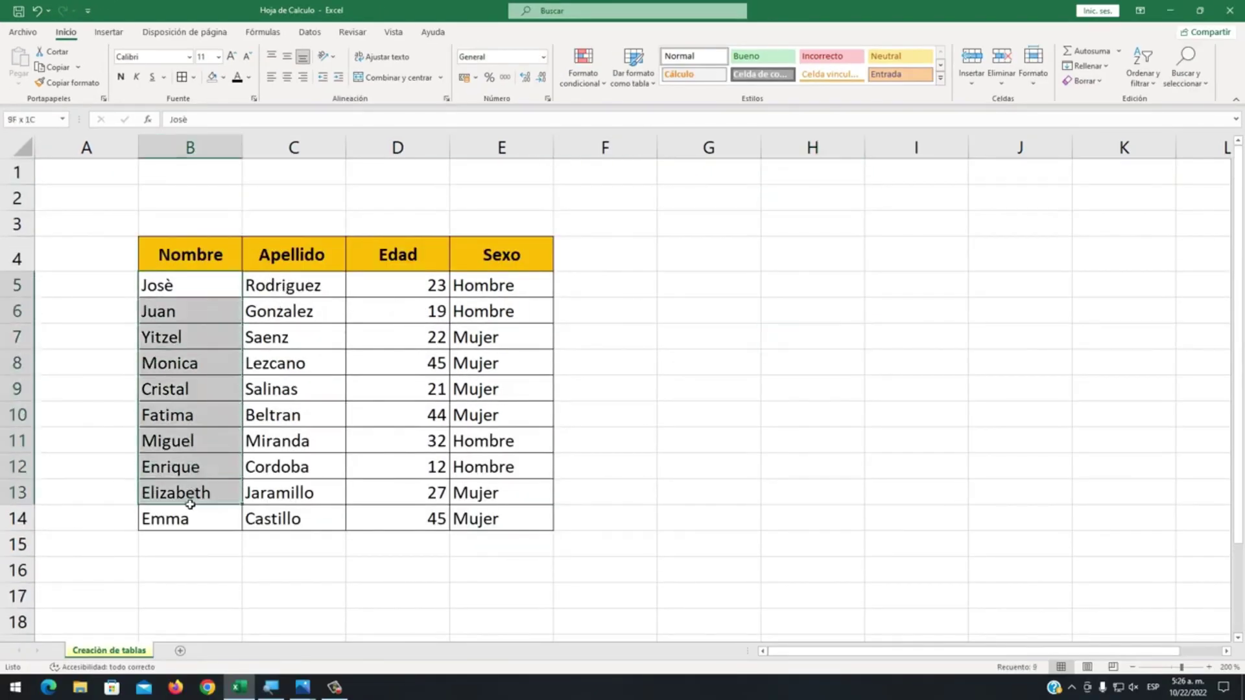
{"action": "left_click", "coordinate": [1145, 88]}
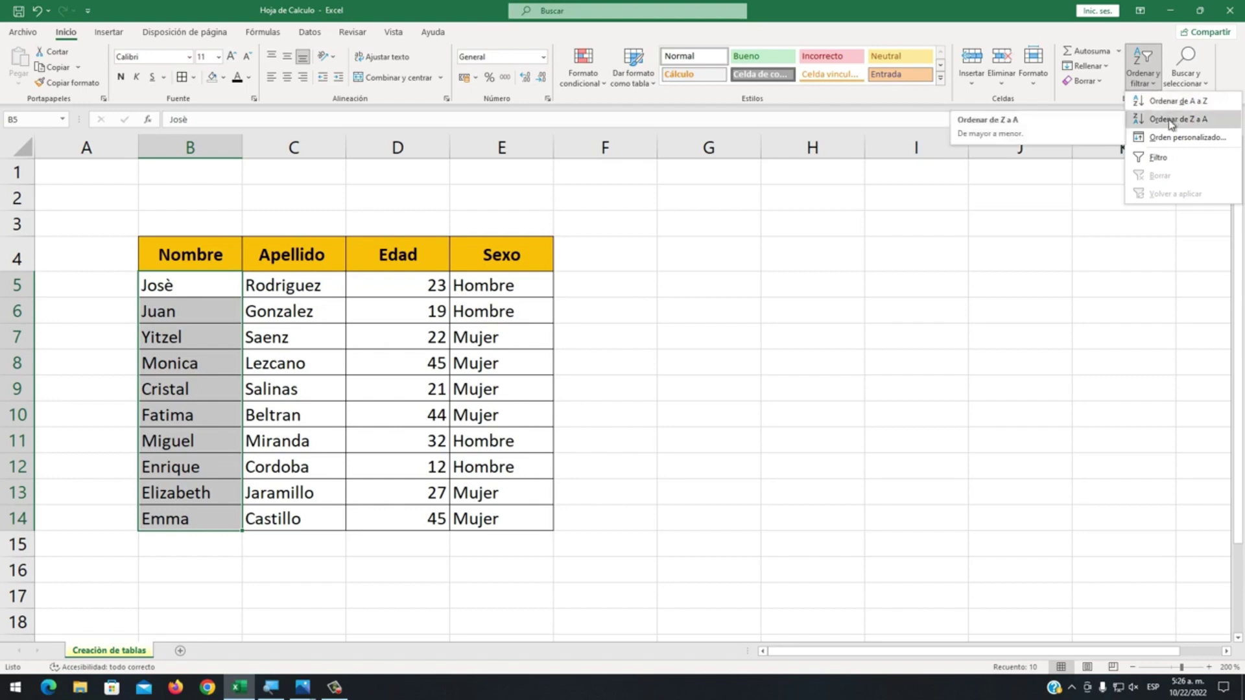
{"action": "left_click", "coordinate": [537, 273]}
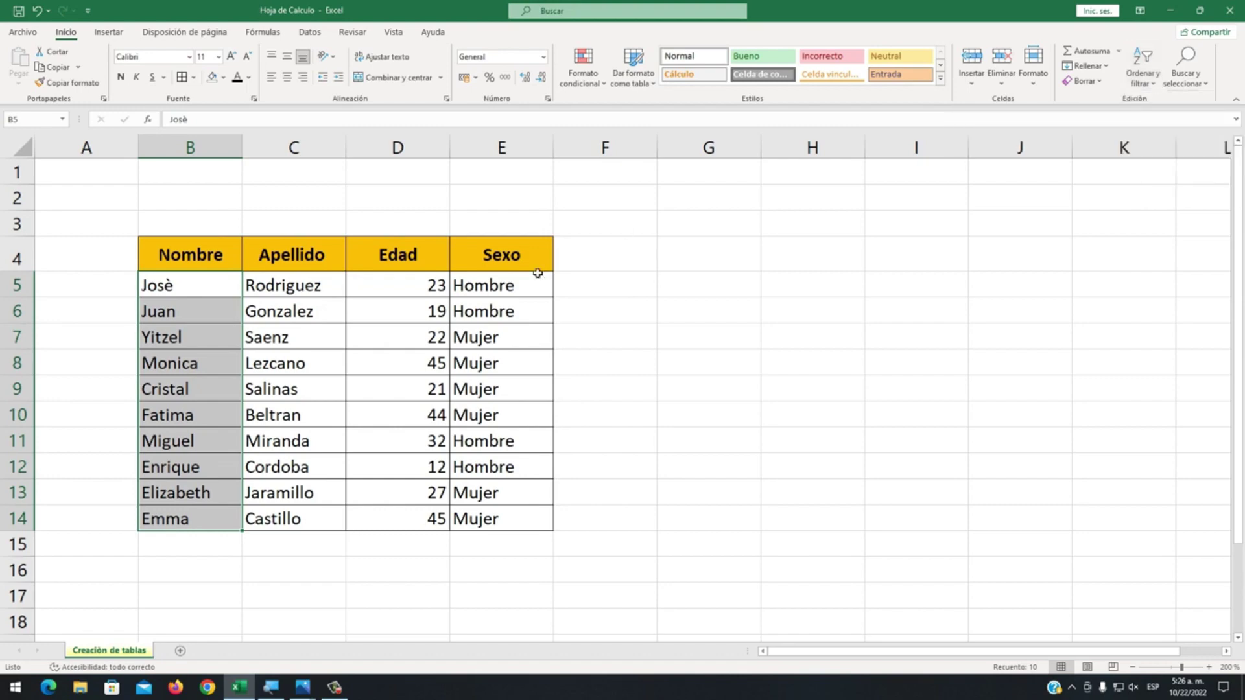
{"action": "left_click_drag", "start_coordinate": [430, 284], "coordinate": [435, 536]}
{"action": "left_click", "coordinate": [1150, 83]}
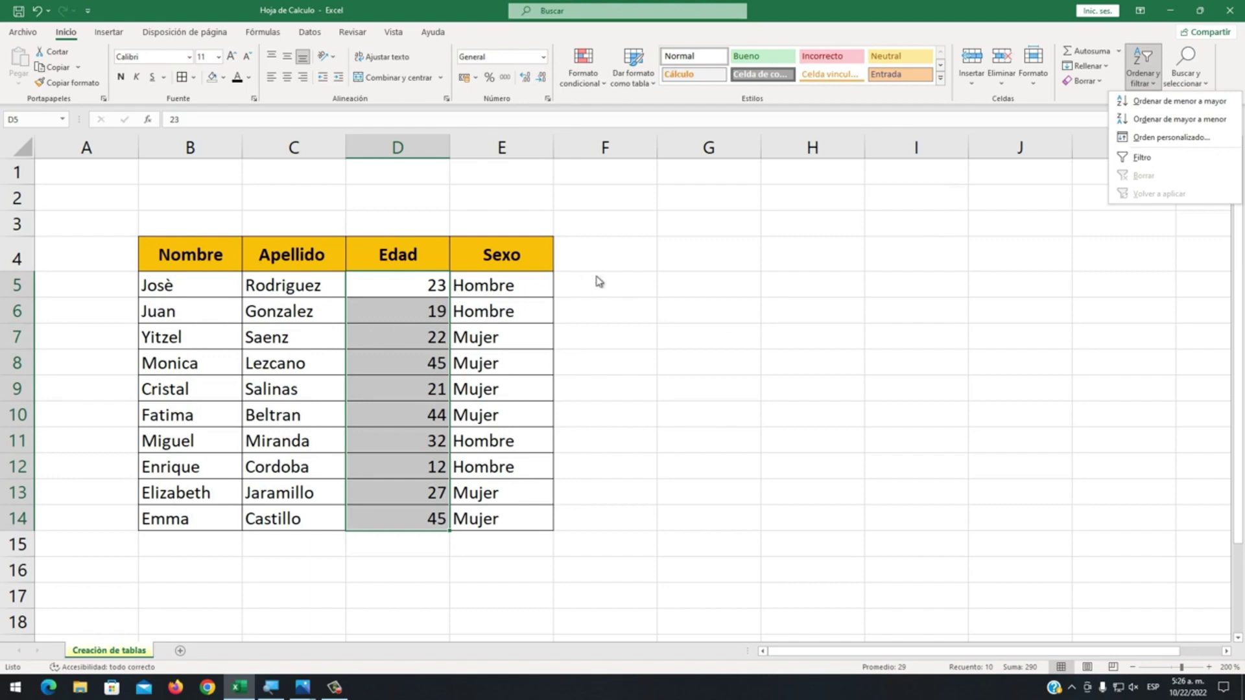
- Sort rows by Edad smallest to largest, then re-sort largest to smallest with Ampliar la selección
{"action": "left_click", "coordinate": [1139, 119]}
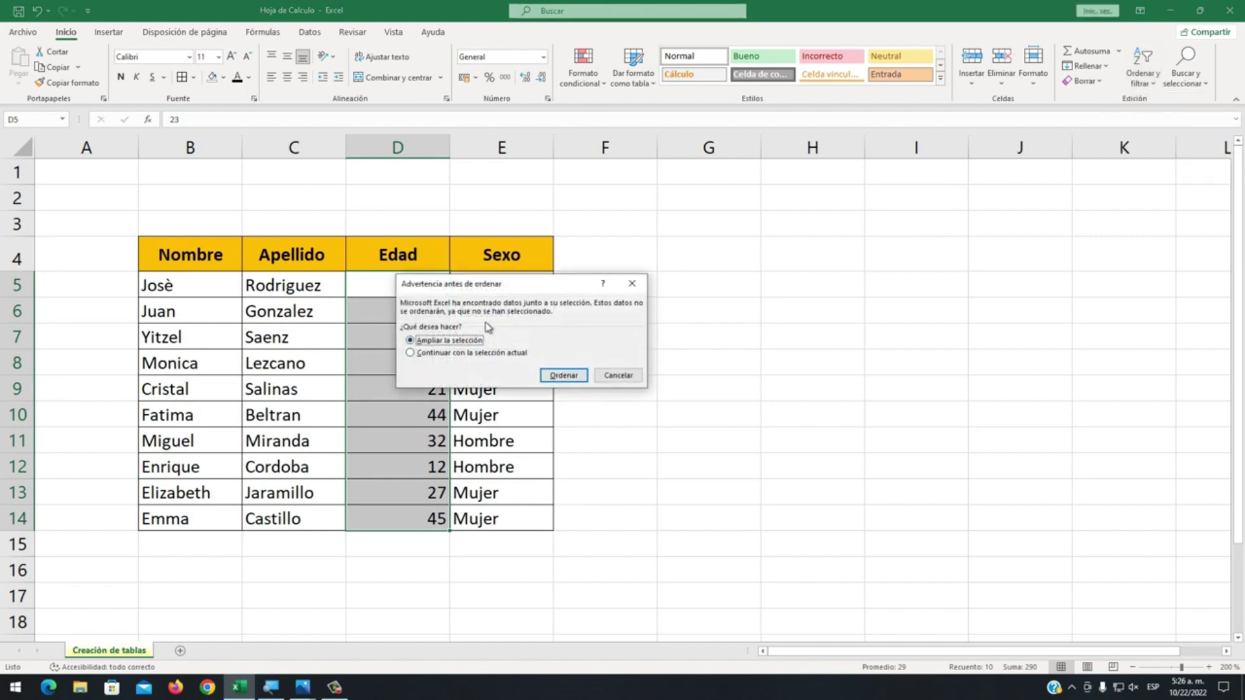
{"action": "left_click", "coordinate": [569, 378]}
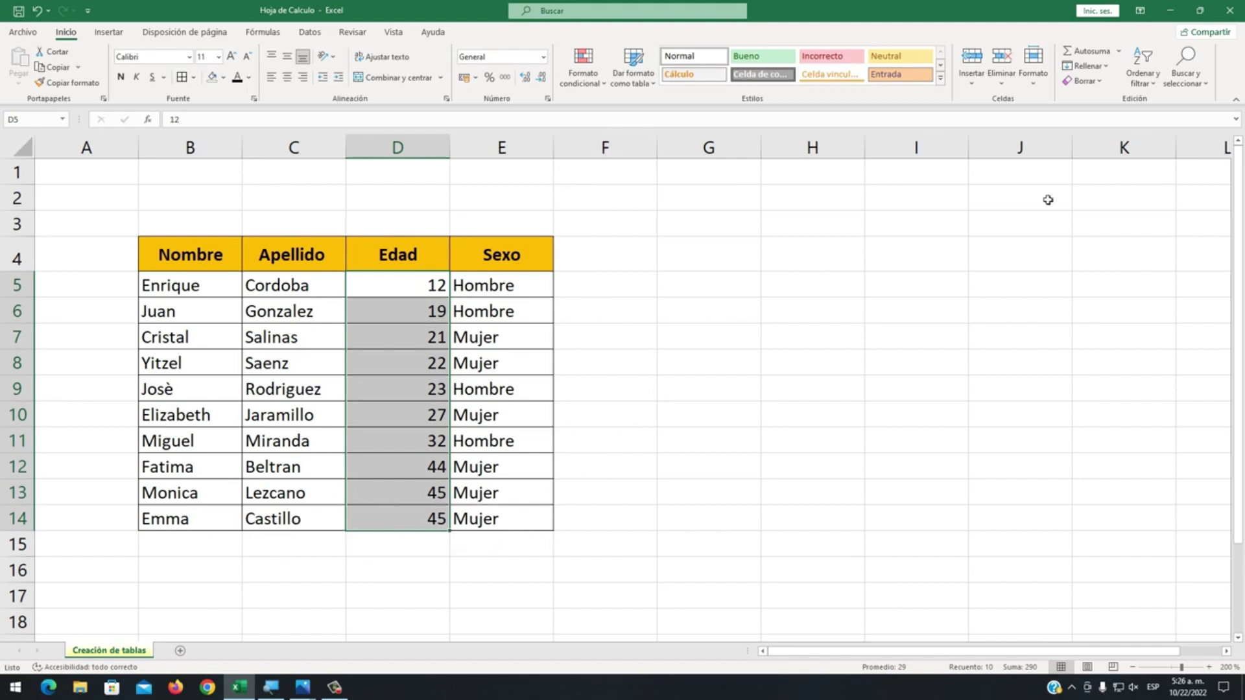
{"action": "left_click", "coordinate": [1141, 74]}
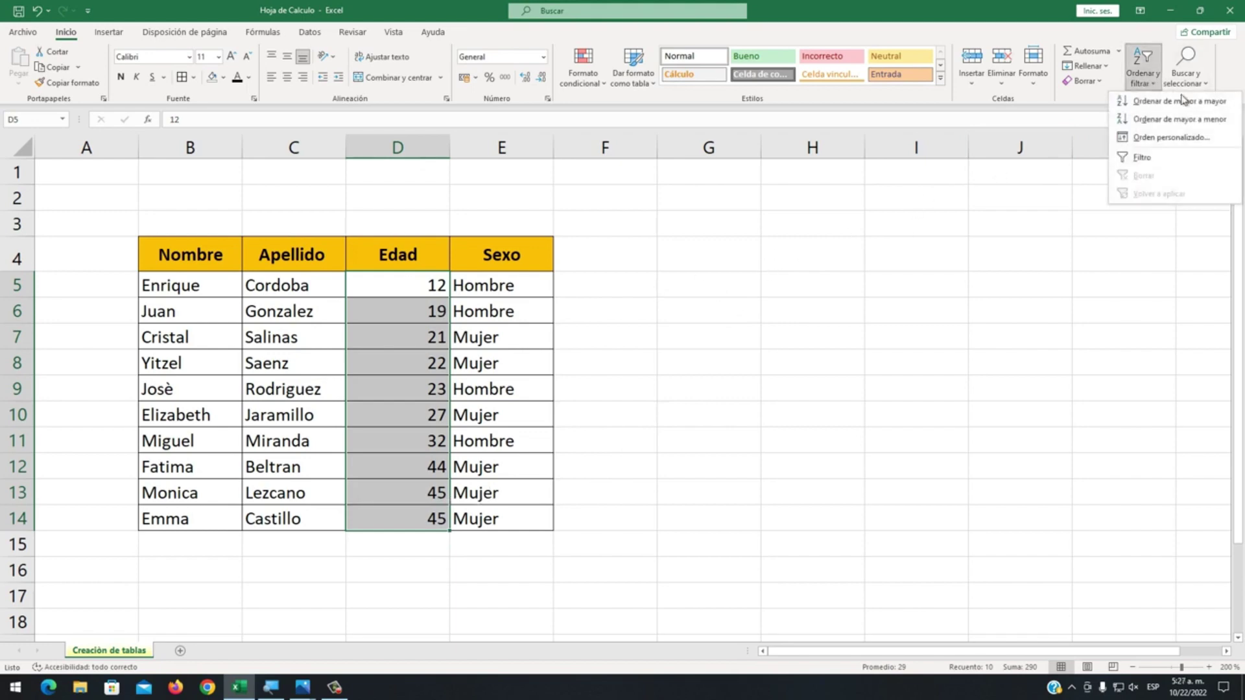
{"action": "left_click", "coordinate": [1210, 133]}
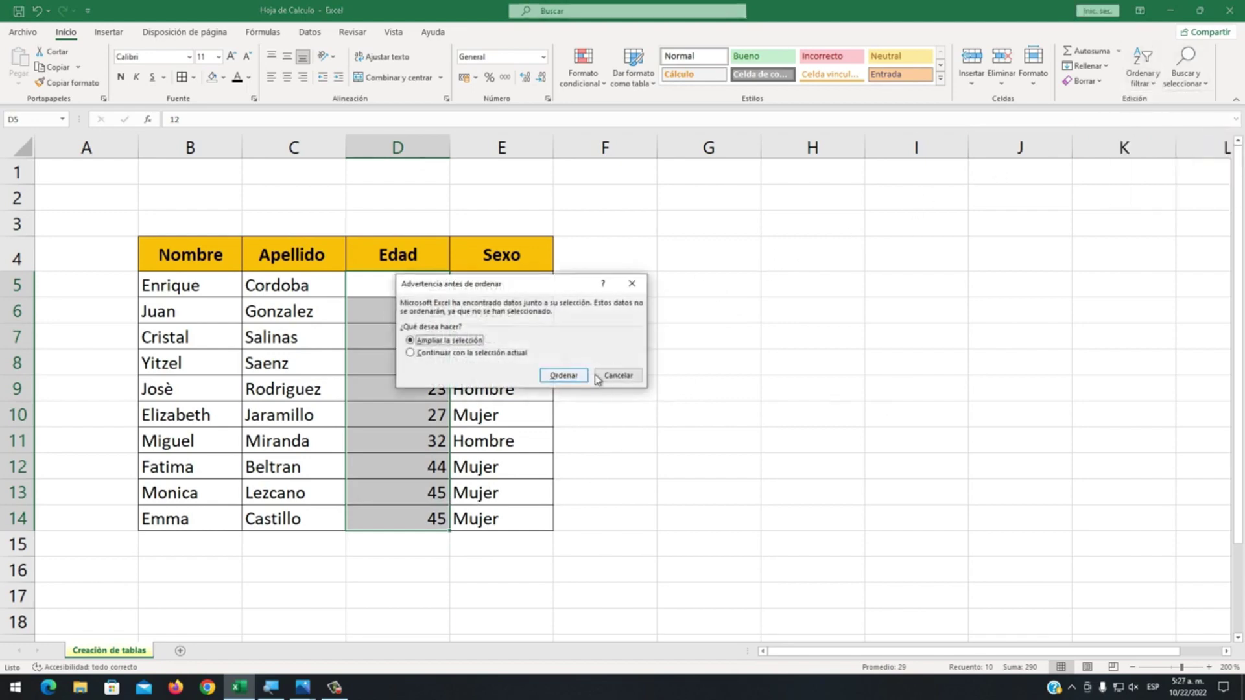
{"action": "left_click", "coordinate": [563, 375]}
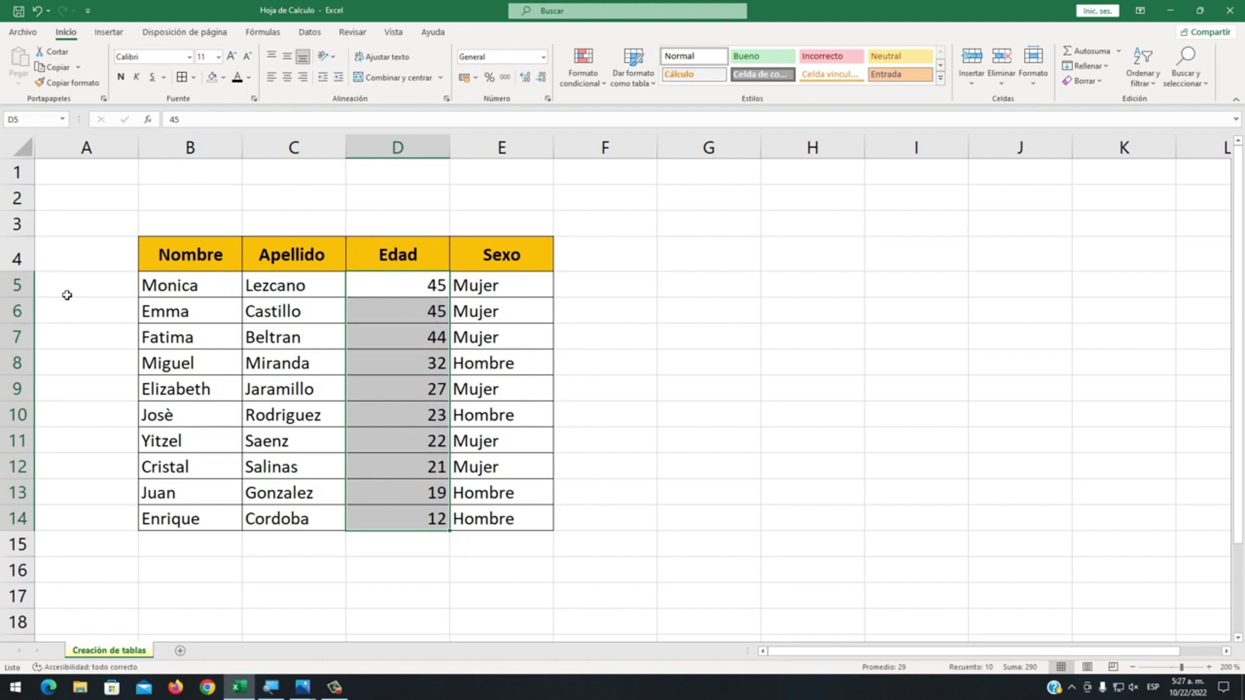
{"action": "left_click", "coordinate": [17, 287]}
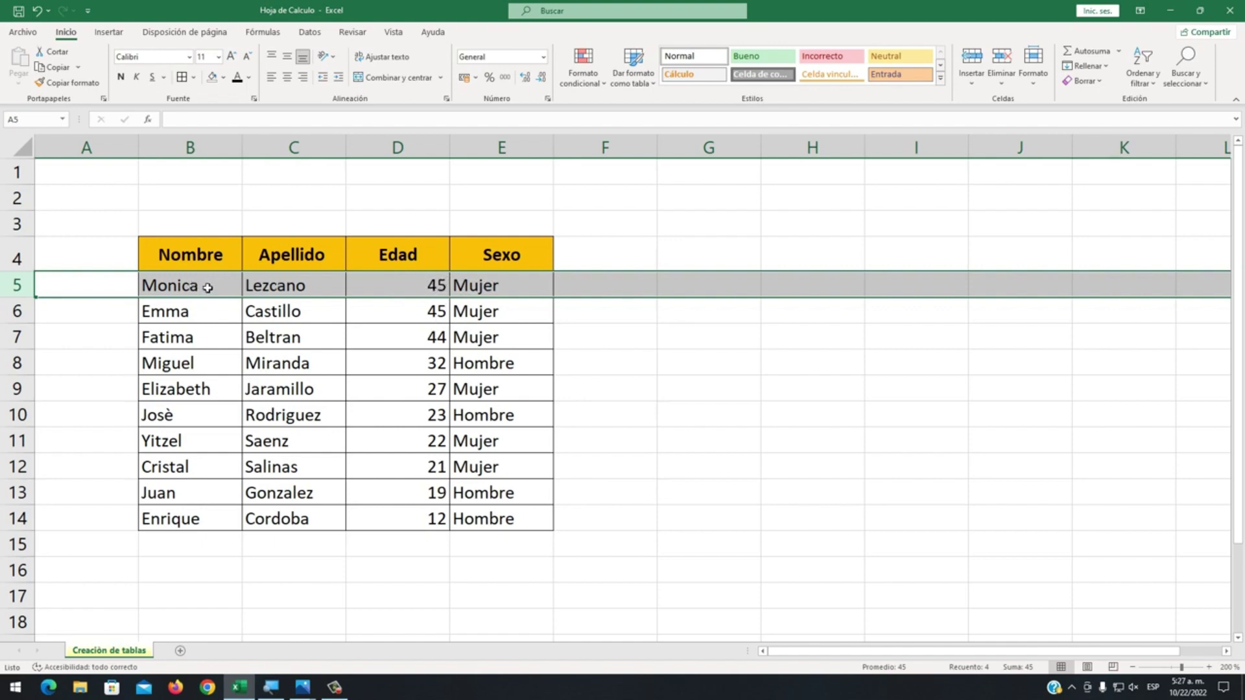
- Sort the table rows by Nombre A to Z, expanding the selection to whole records
{"action": "left_click", "coordinate": [709, 415]}
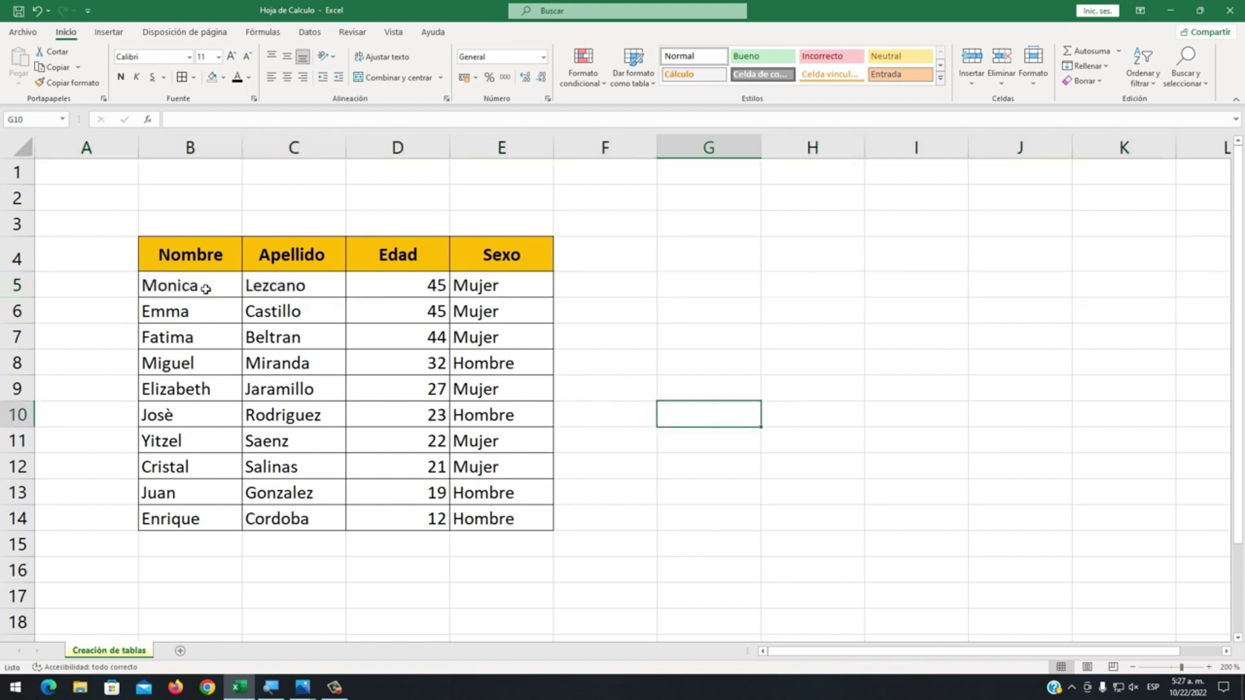
{"action": "left_click_drag", "start_coordinate": [188, 283], "coordinate": [217, 517]}
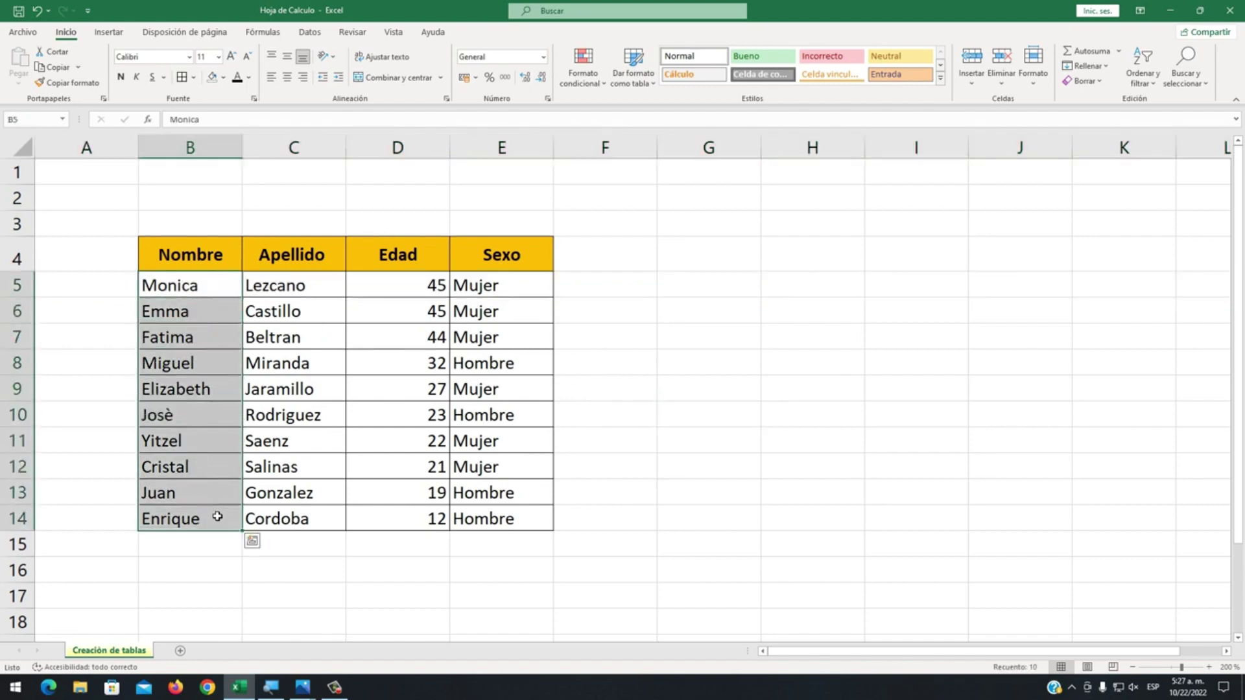
{"action": "left_click", "coordinate": [1152, 82]}
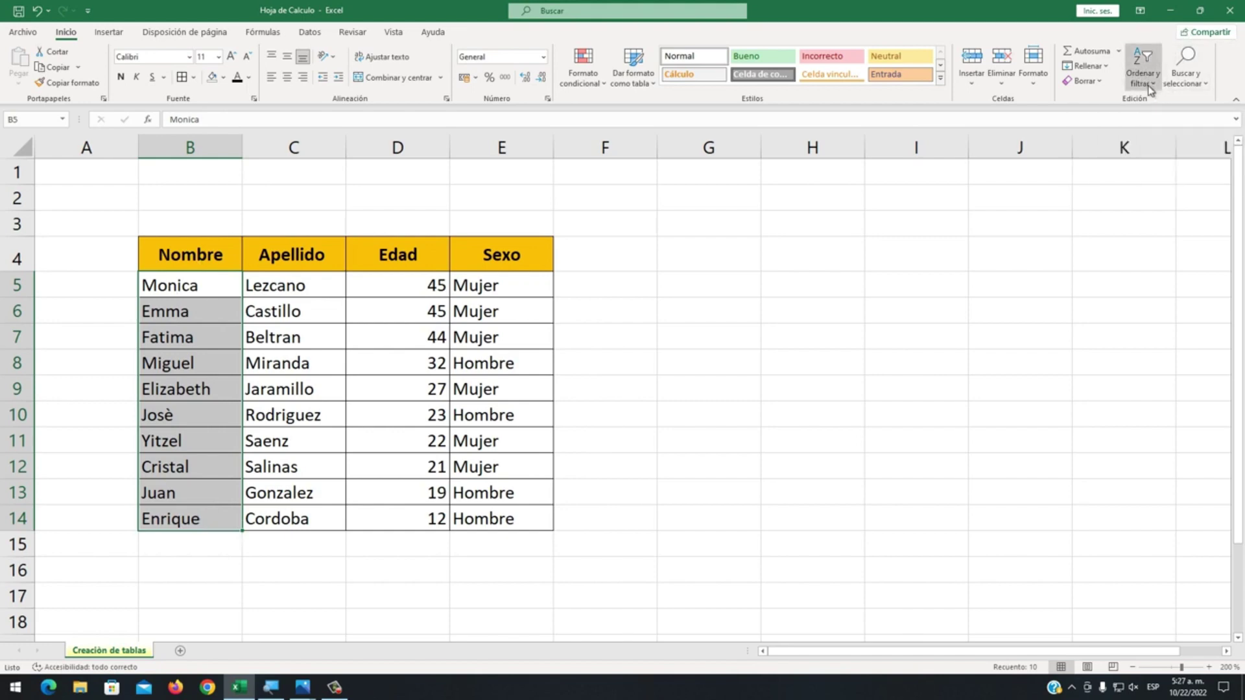
{"action": "left_click", "coordinate": [1168, 103]}
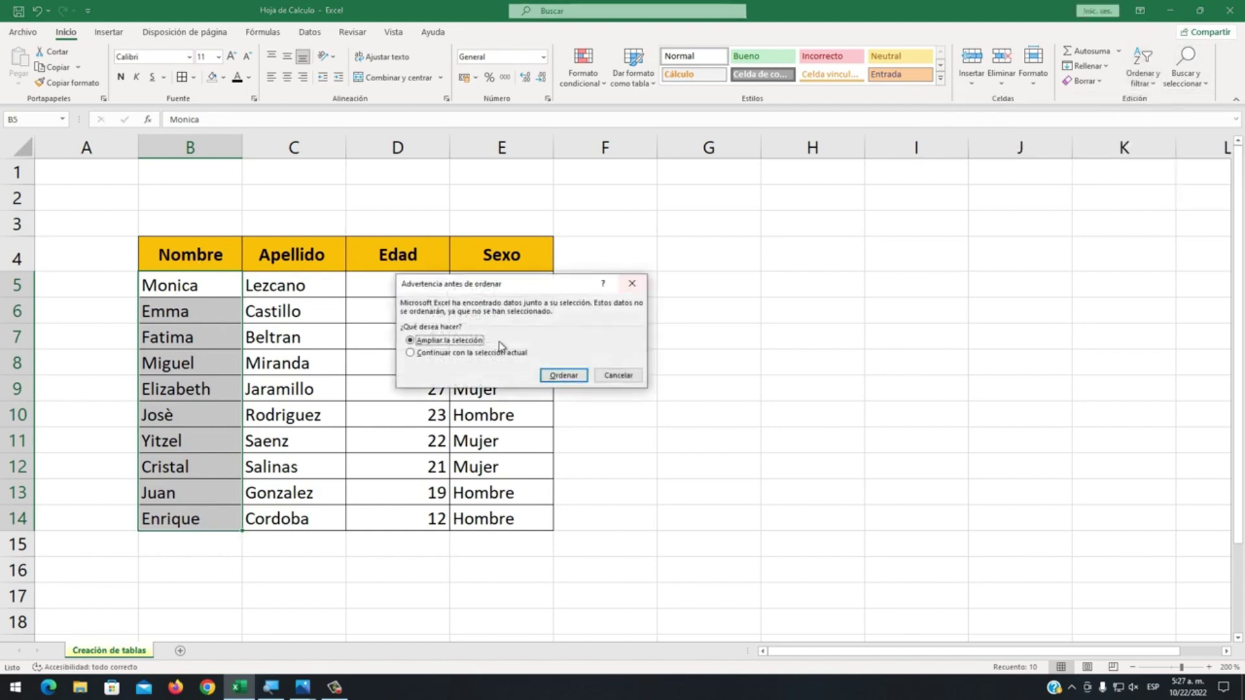
{"action": "left_click", "coordinate": [563, 375]}
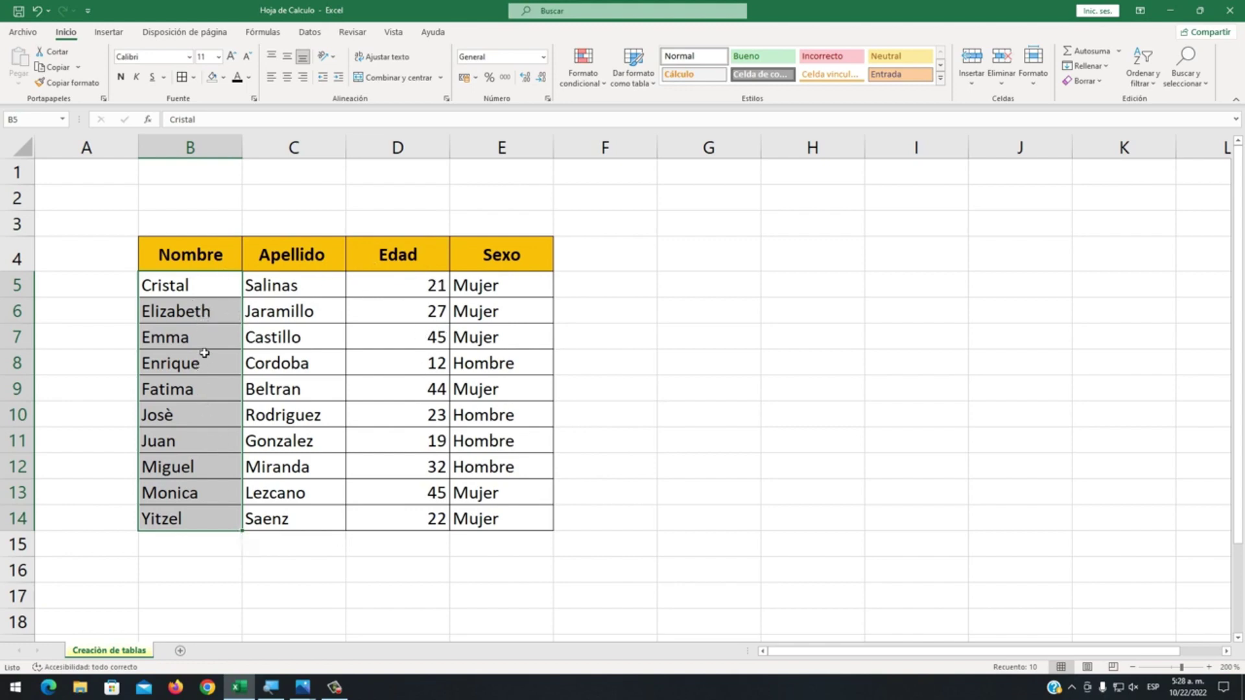
- Select the surnames C5:C14 under Apellido
{"action": "left_click", "coordinate": [312, 283]}
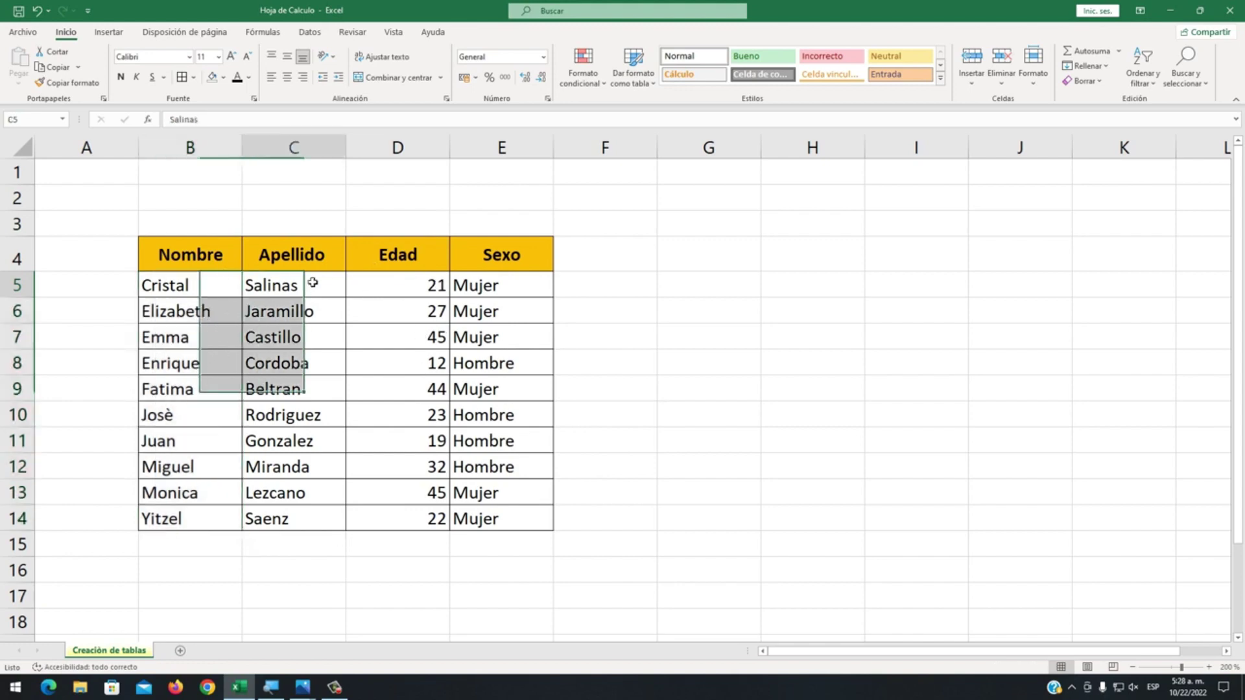
{"action": "left_click", "coordinate": [364, 311]}
{"action": "mouse_move", "coordinate": [320, 283]}
{"action": "left_mouse_down"}
{"action": "mouse_move", "coordinate": [328, 488]}
{"action": "mouse_move", "coordinate": [314, 516]}
{"action": "left_mouse_up"}
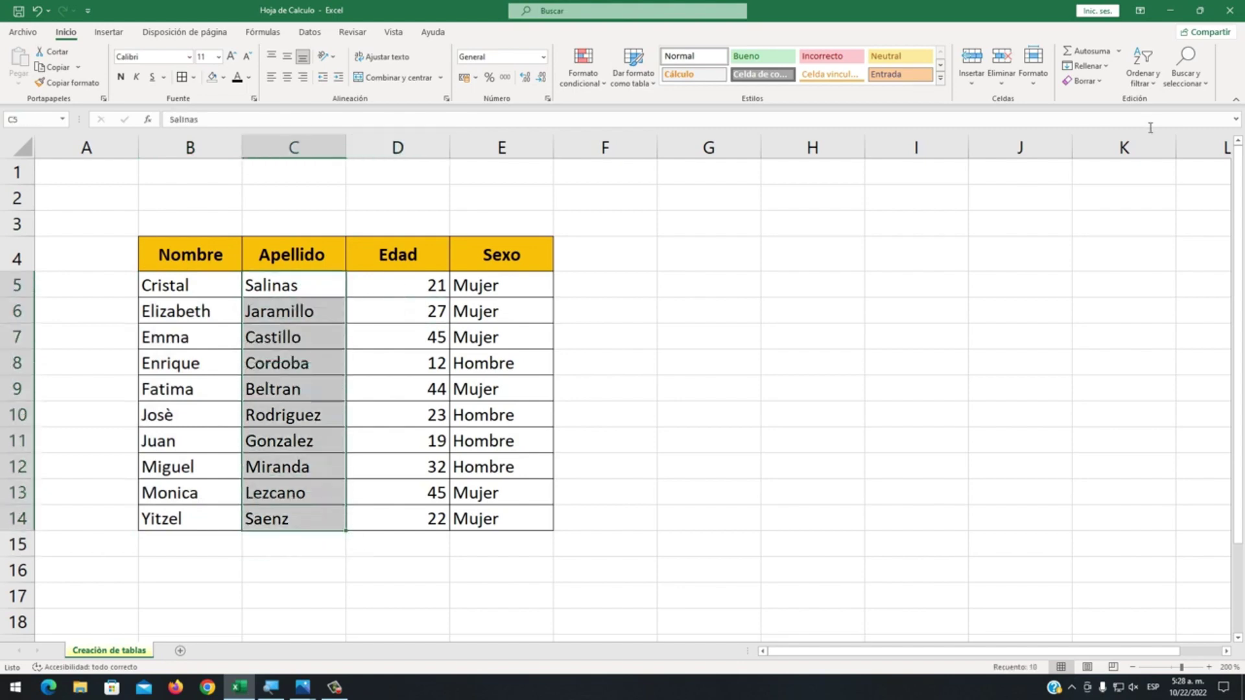
- Sort the rows by Apellido Z to A, expanding the selection so records stay intact
{"action": "left_click", "coordinate": [1139, 81]}
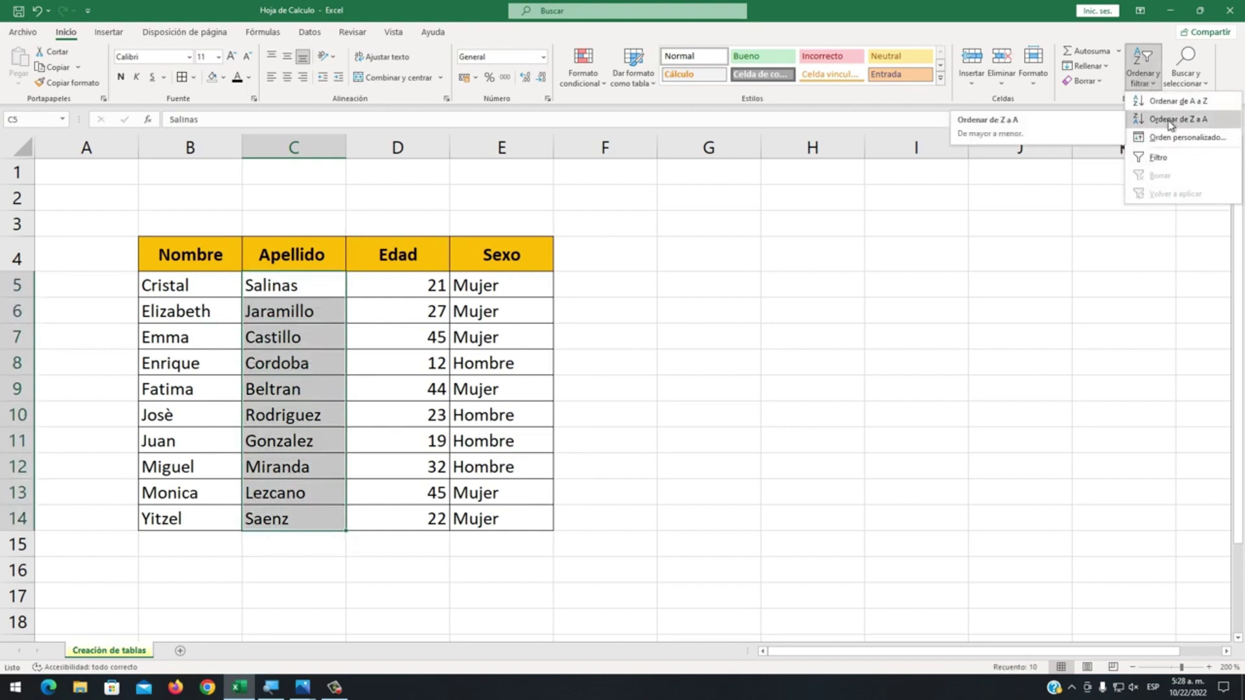
{"action": "left_click", "coordinate": [1171, 120]}
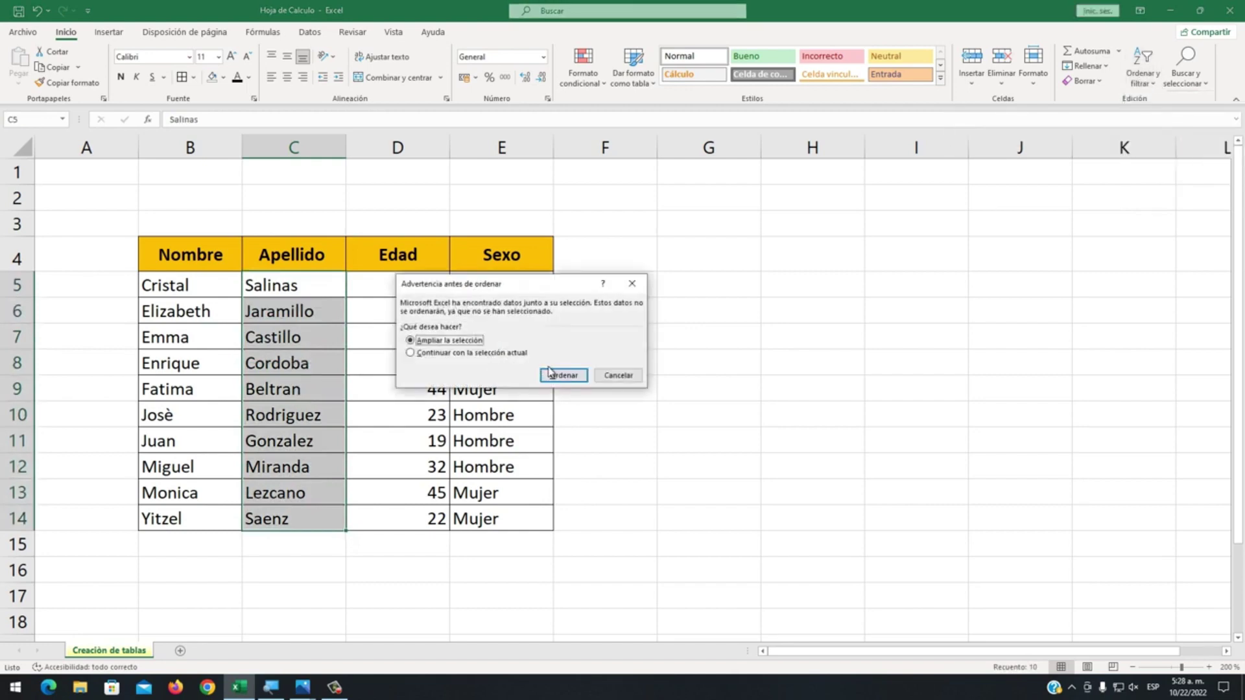
{"action": "left_click", "coordinate": [549, 375]}
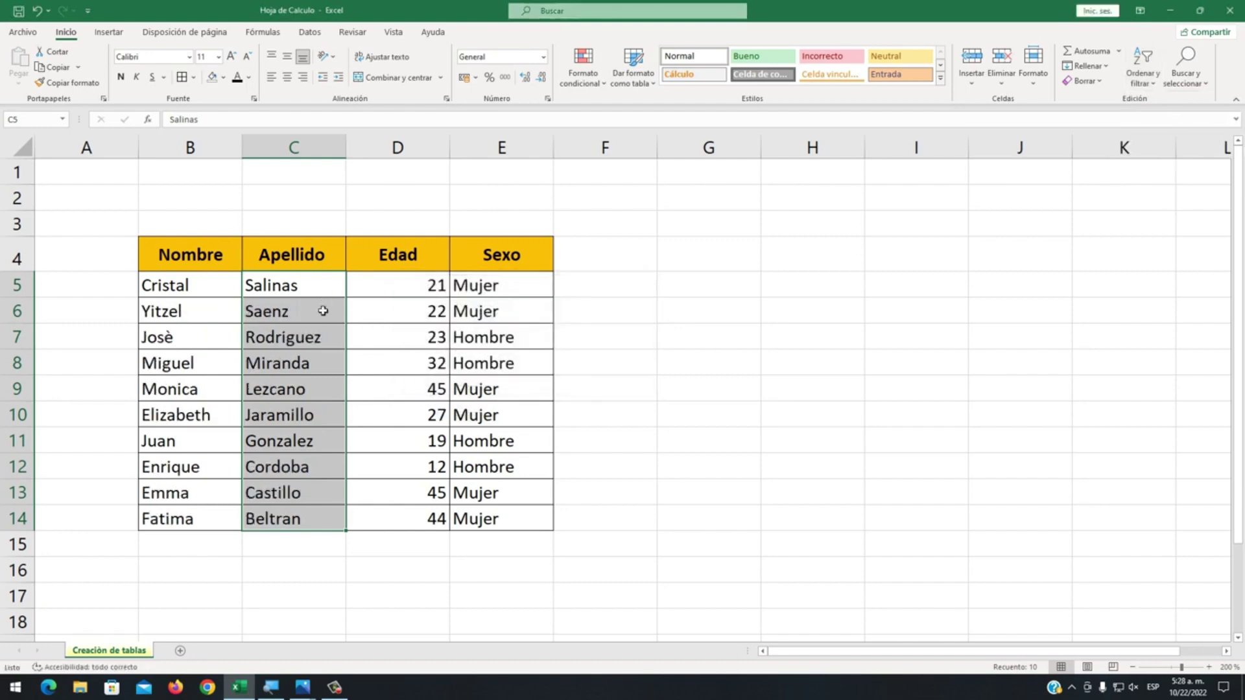